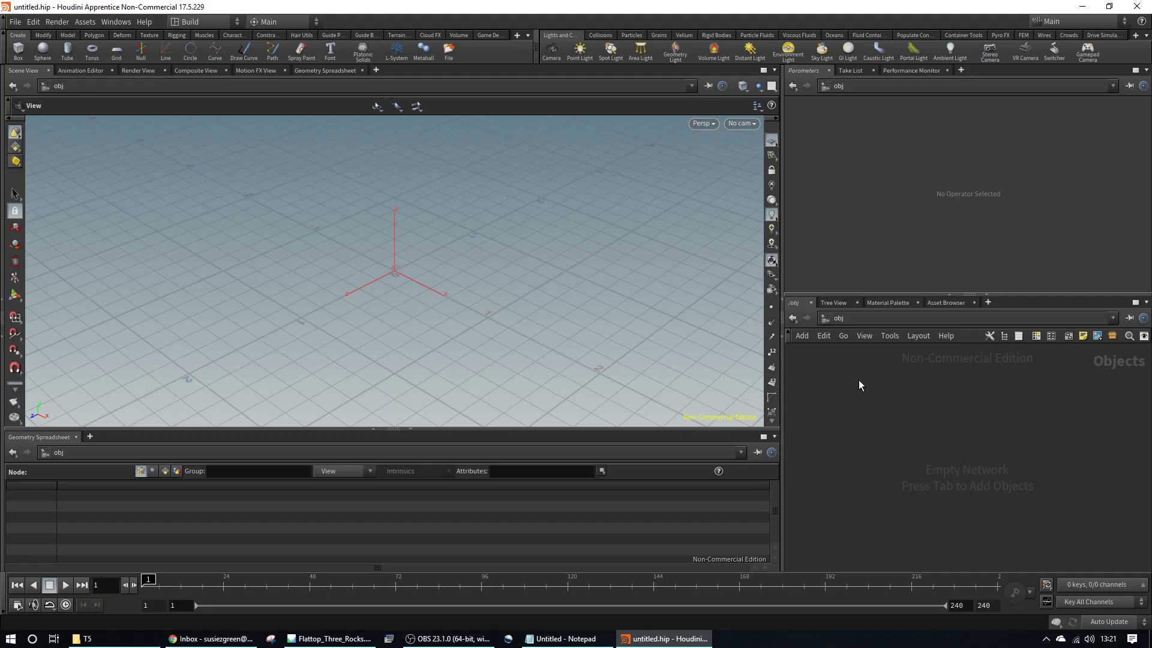
Step: Create a Geometry object named geo1 and dive into its empty network
{"action": "key", "text": "Tab"}
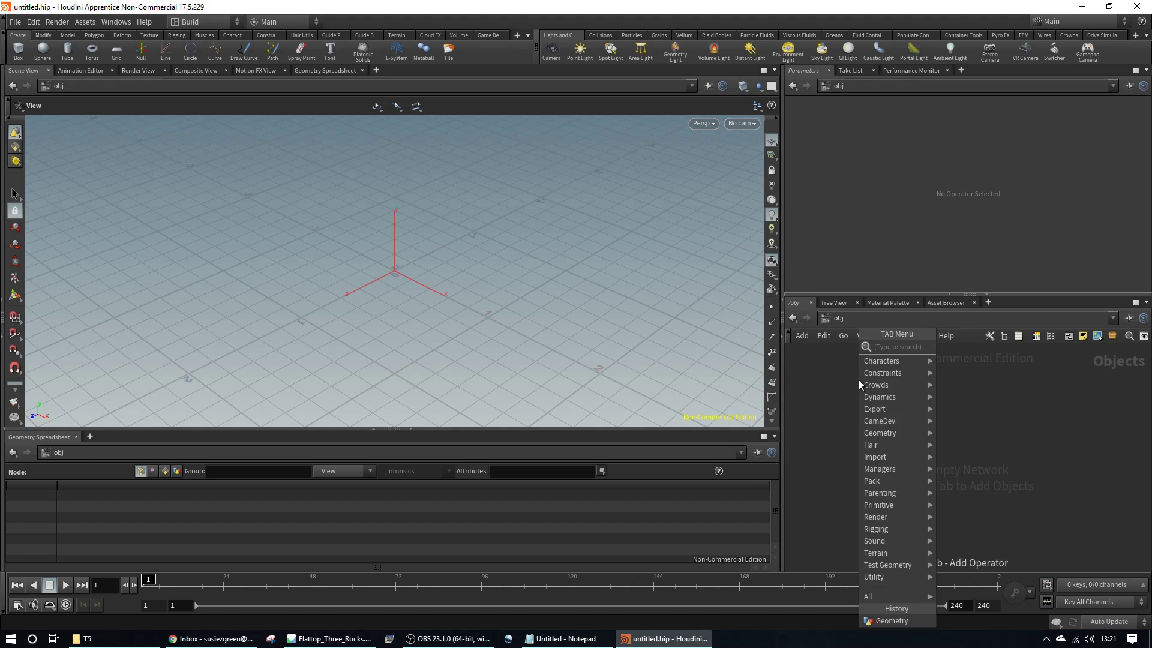
{"action": "type", "text": "geo"}
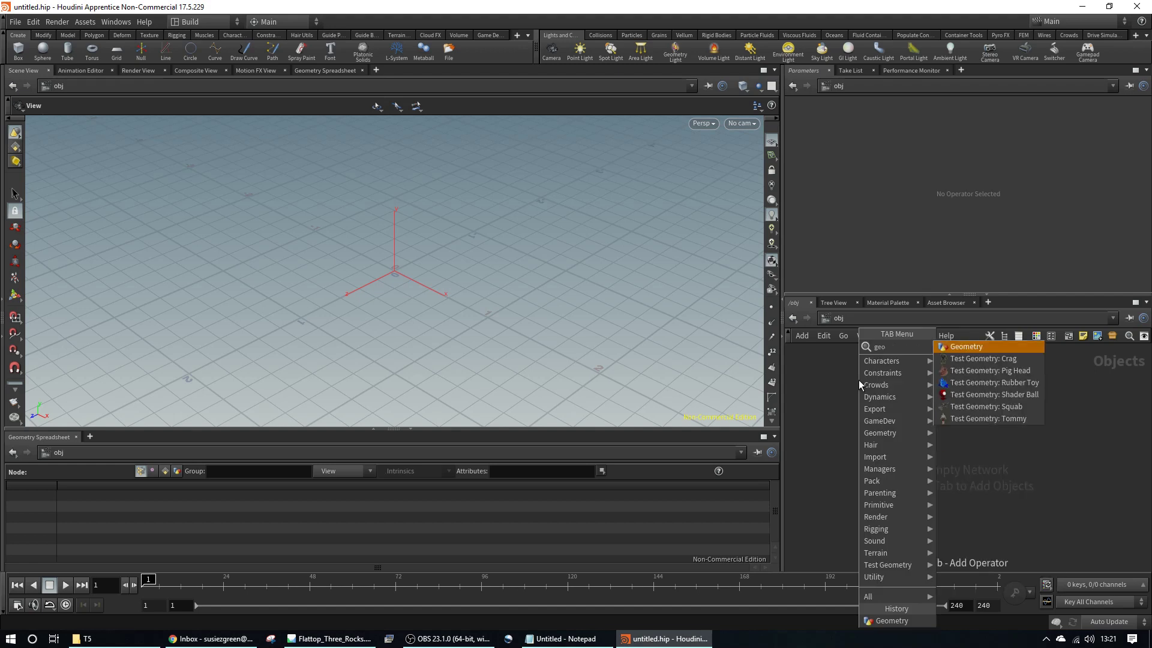
{"action": "key", "text": "Return"}
{"action": "left_click", "coordinate": [908, 402]}
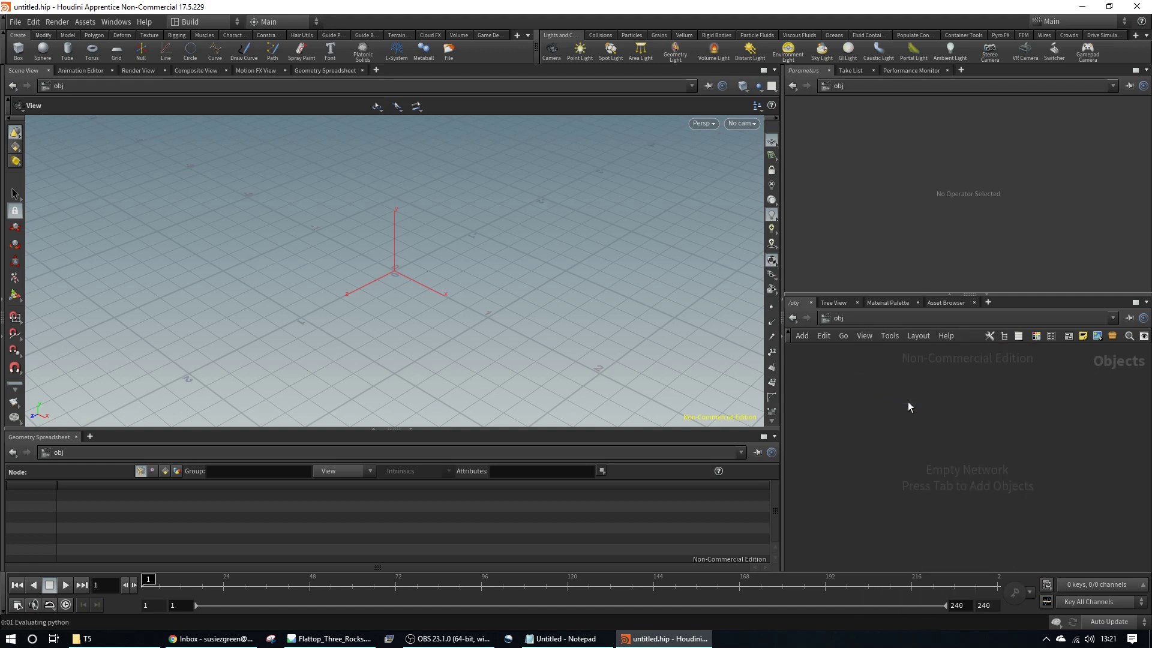
{"action": "double_click", "coordinate": [909, 402]}
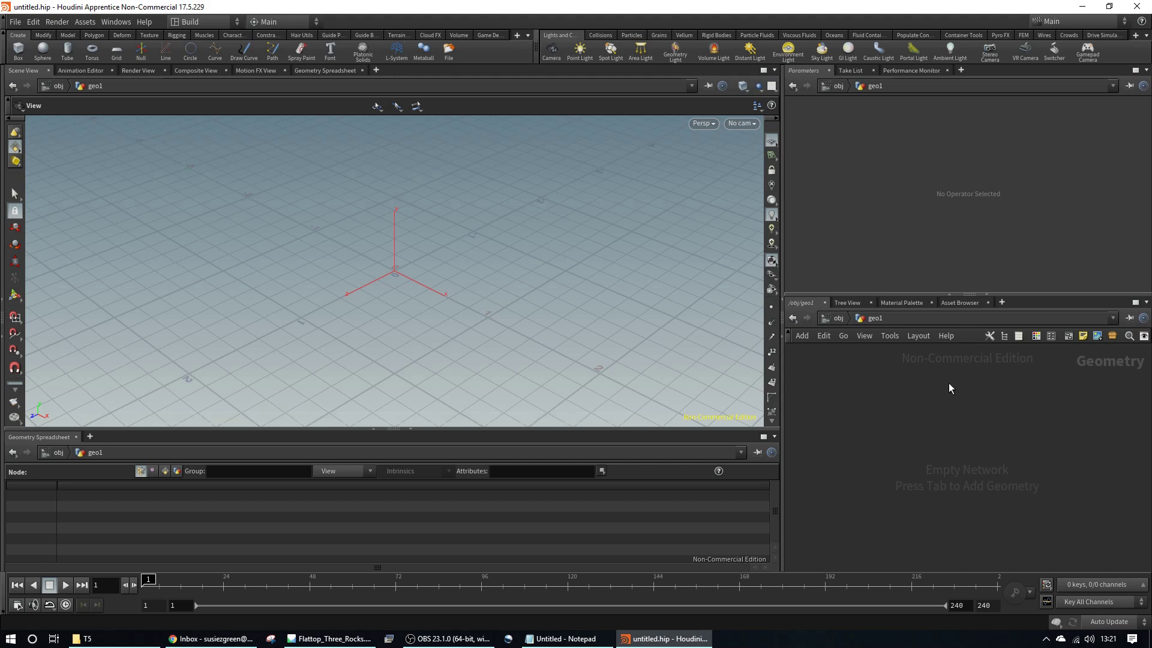
Step: Place grid1, sphere1 and box1 side by side, then hide the geometry spreadsheet
{"action": "key", "text": "Tab"}
{"action": "type", "text": "gri"}
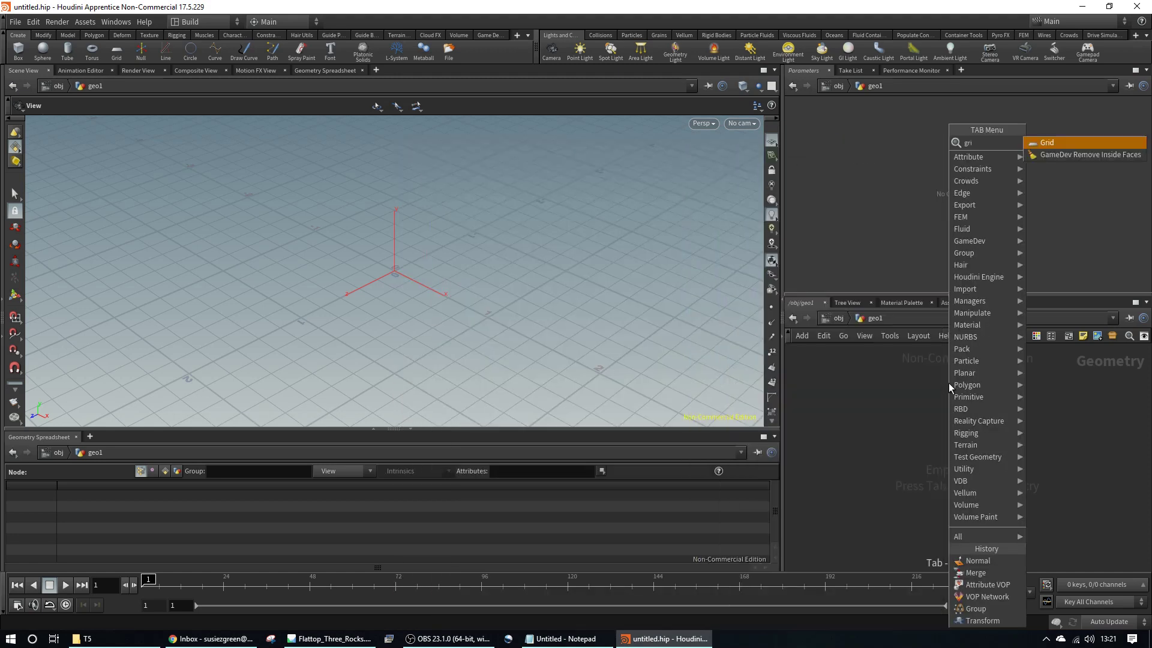
{"action": "key", "text": "Return"}
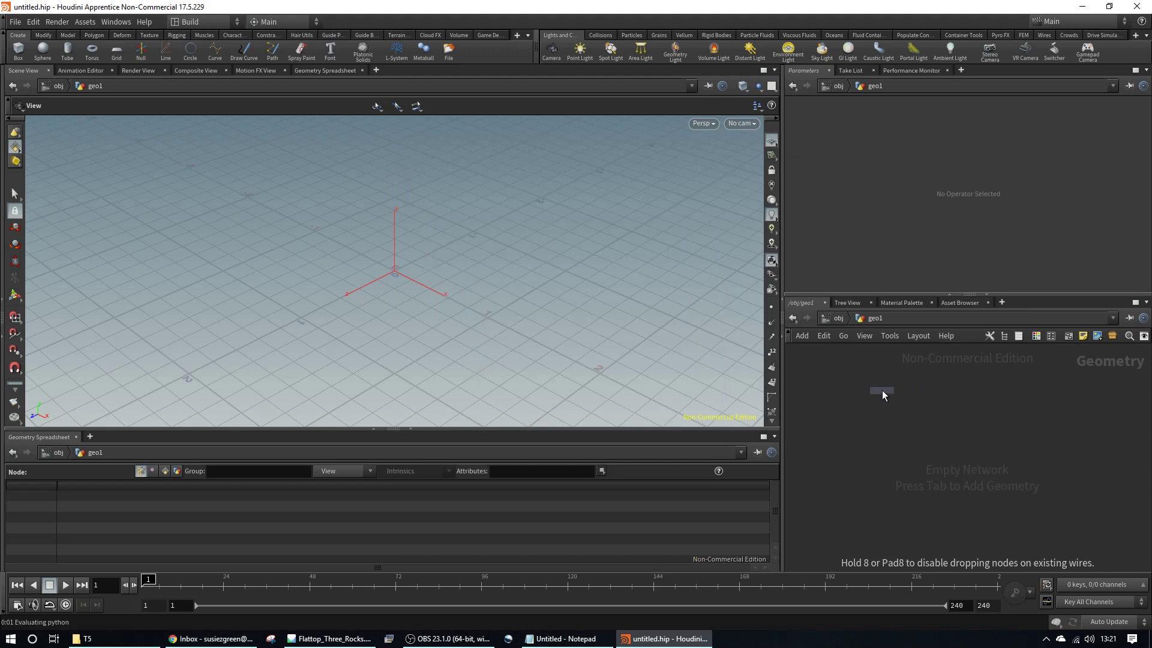
{"action": "left_click", "coordinate": [852, 378]}
{"action": "scroll", "coordinate": [505, 317], "scroll_direction": "up", "scroll_amount": 2}
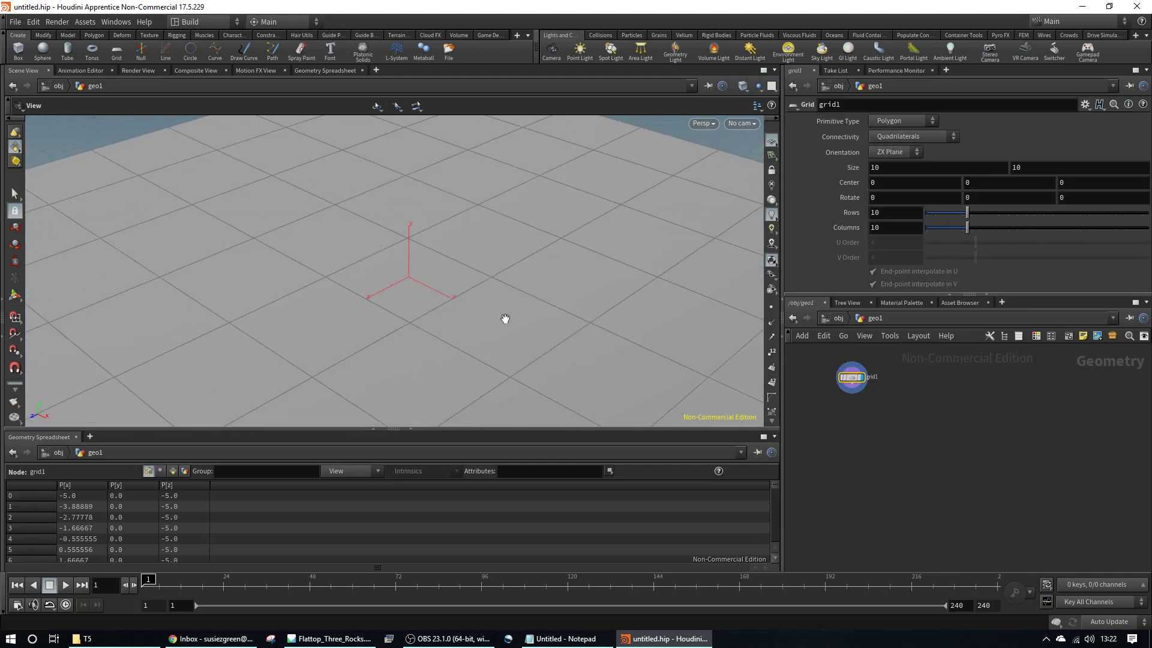
{"action": "scroll", "coordinate": [504, 317], "scroll_direction": "up", "scroll_amount": 3}
{"action": "scroll", "coordinate": [504, 317], "scroll_direction": "down", "scroll_amount": 1}
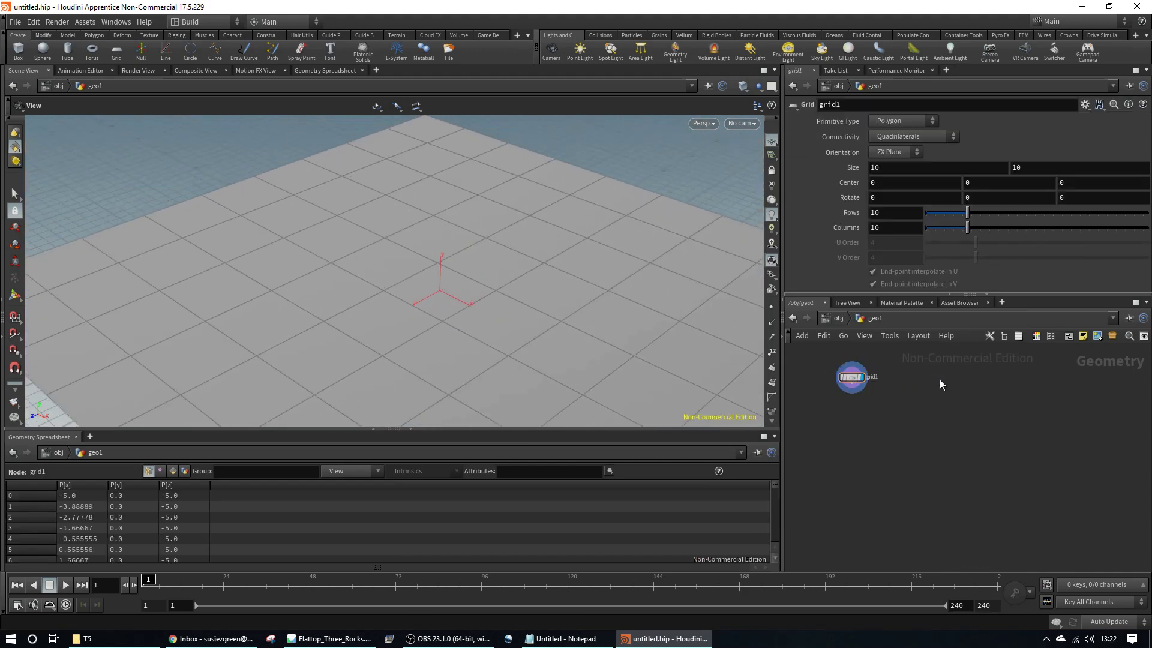
{"action": "key", "text": "Tab"}
{"action": "type", "text": "sph"}
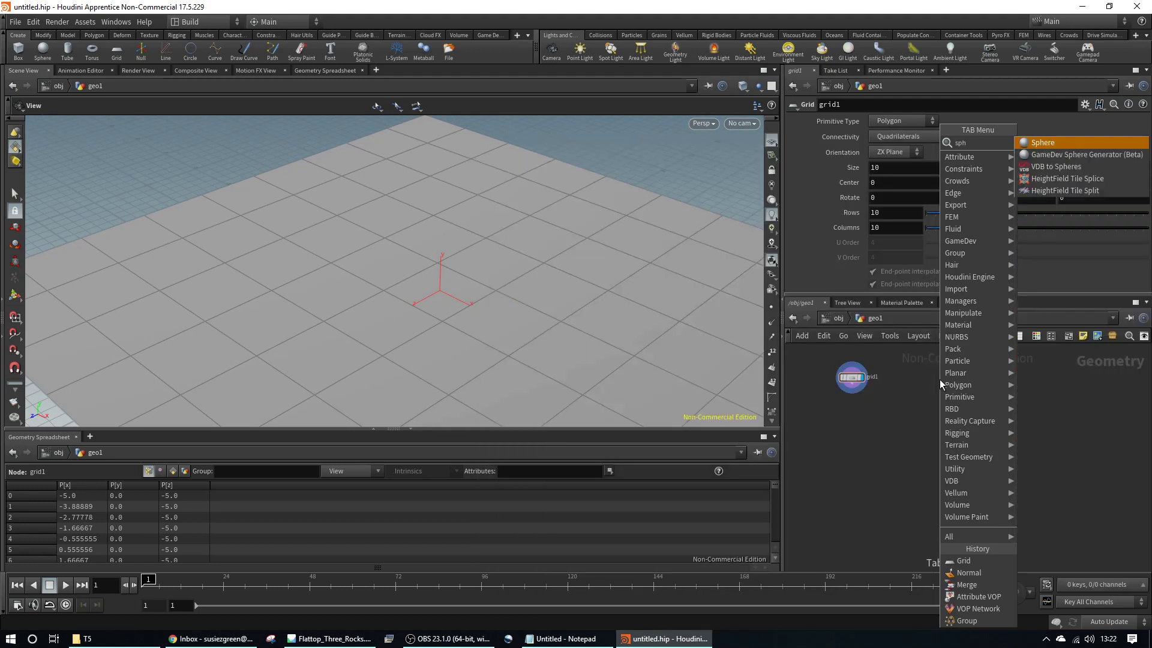
{"action": "key", "text": "Return"}
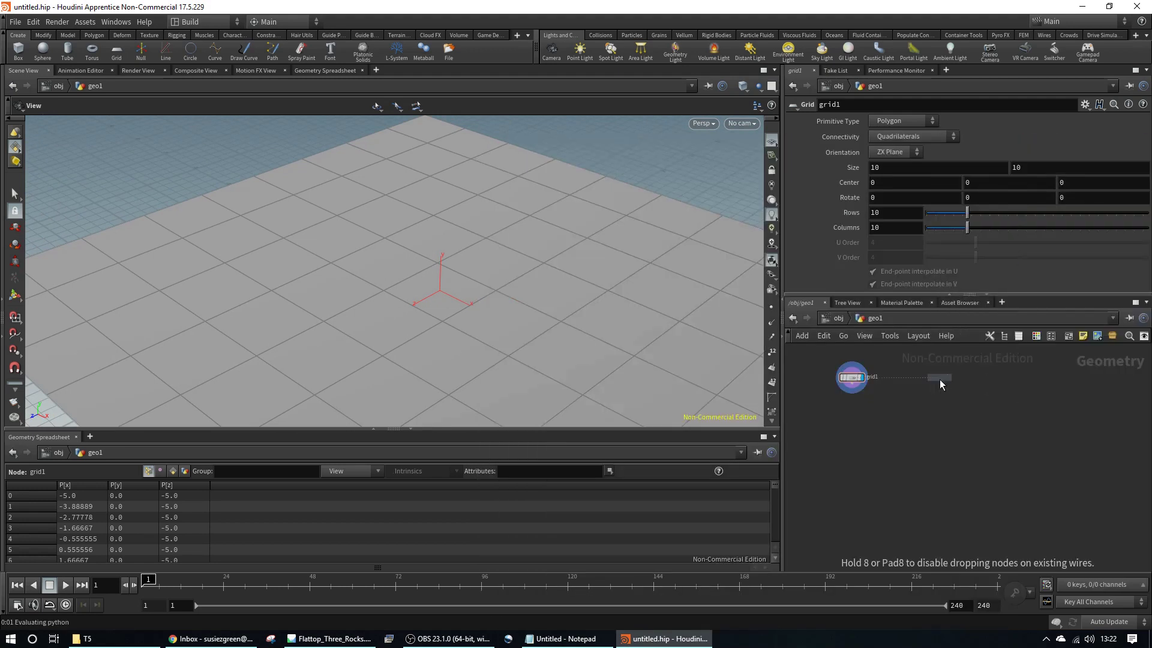
{"action": "left_click", "coordinate": [940, 379]}
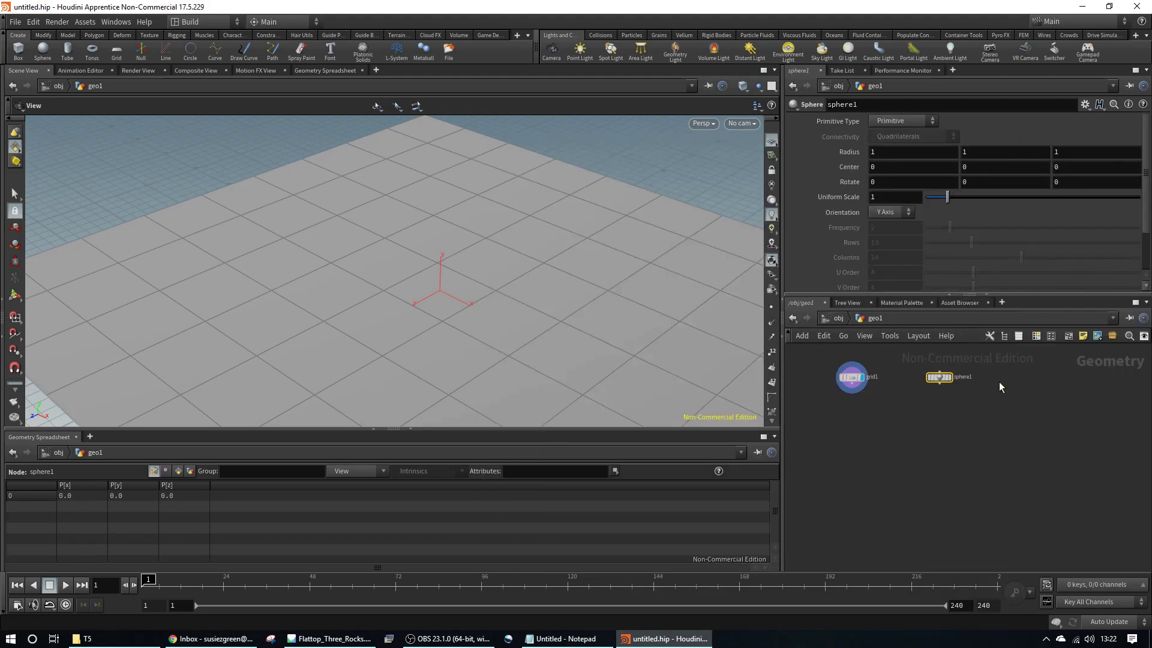
{"action": "key", "text": "Tab"}
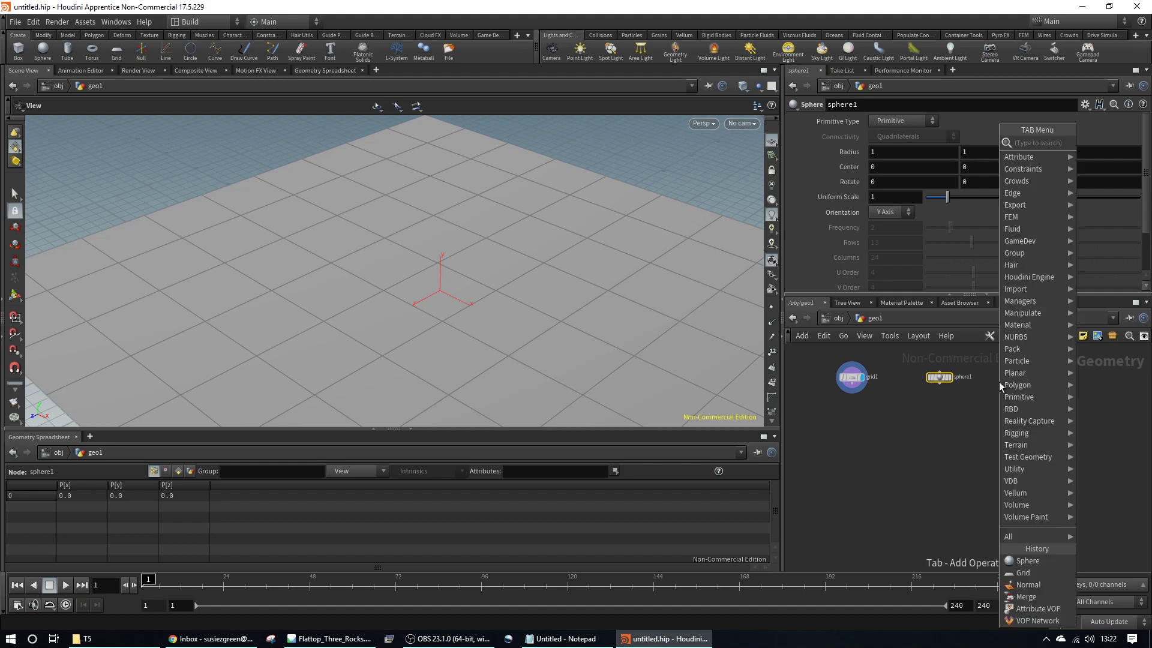
{"action": "type", "text": "bo"}
{"action": "key", "text": "Return"}
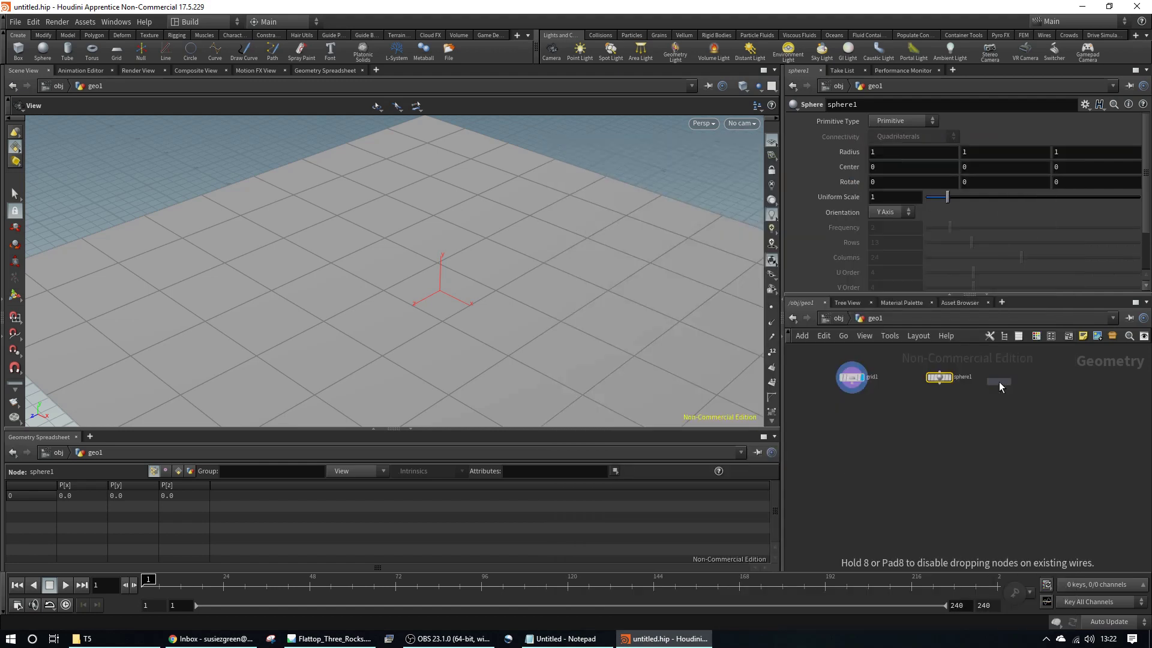
{"action": "left_click", "coordinate": [1001, 377]}
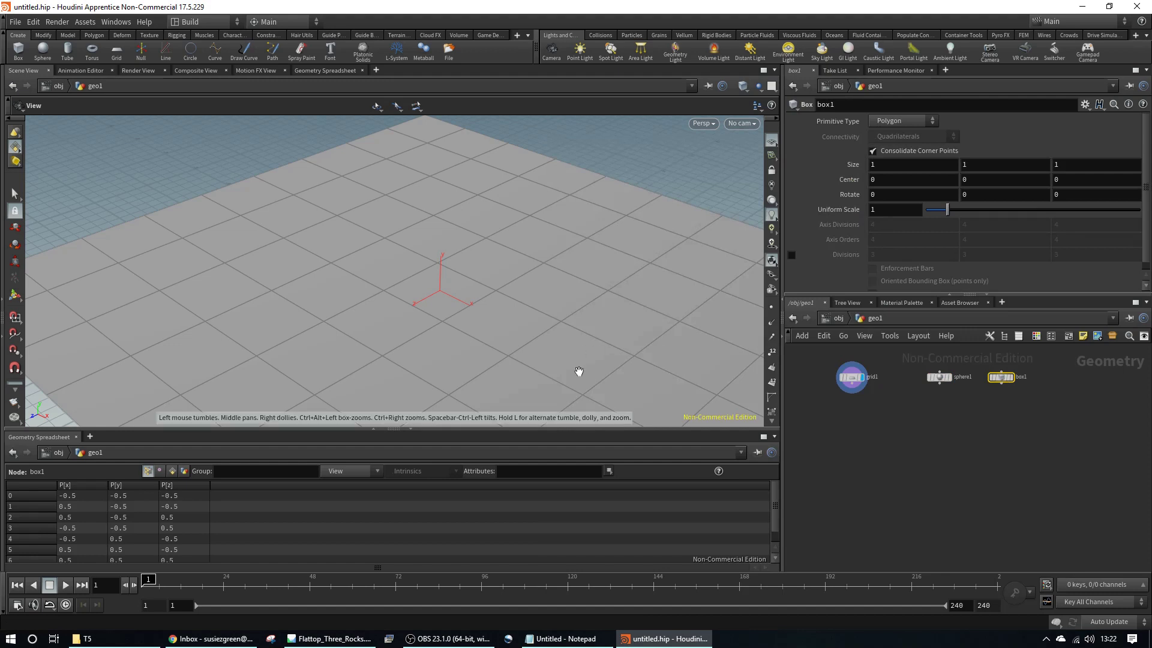
{"action": "left_click", "coordinate": [411, 429]}
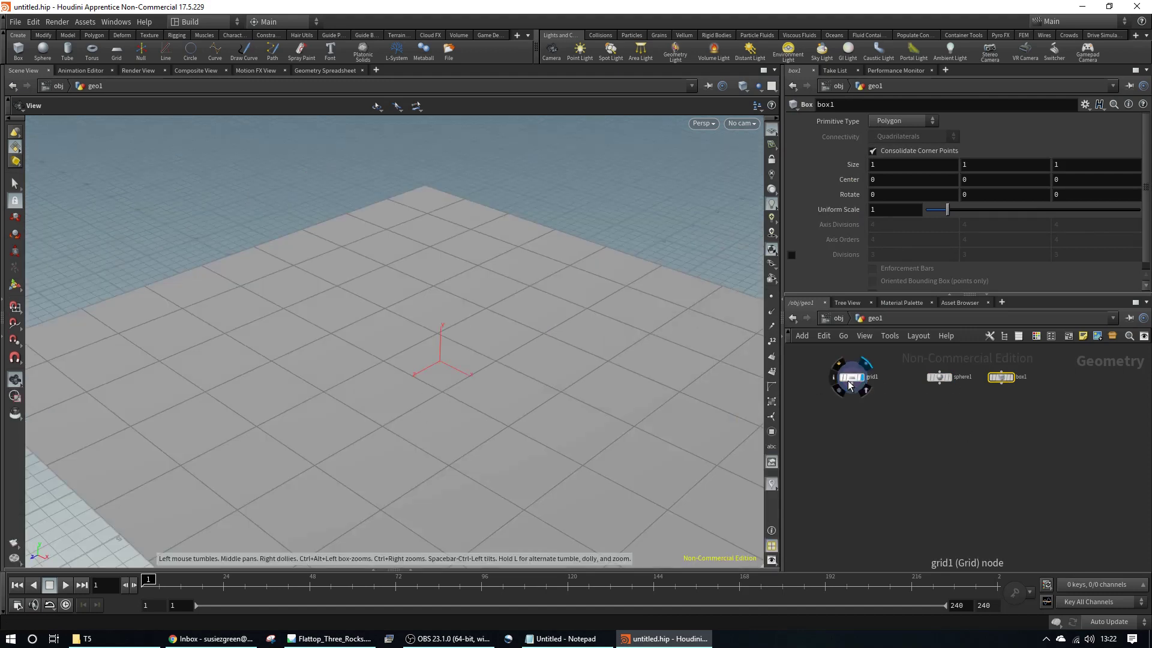
Step: Move grid1 closer and toggle display flags among grid, sphere and box
{"action": "left_click_drag", "start_coordinate": [851, 381], "coordinate": [877, 383]}
{"action": "scroll", "coordinate": [971, 381], "scroll_direction": "up", "scroll_amount": 3}
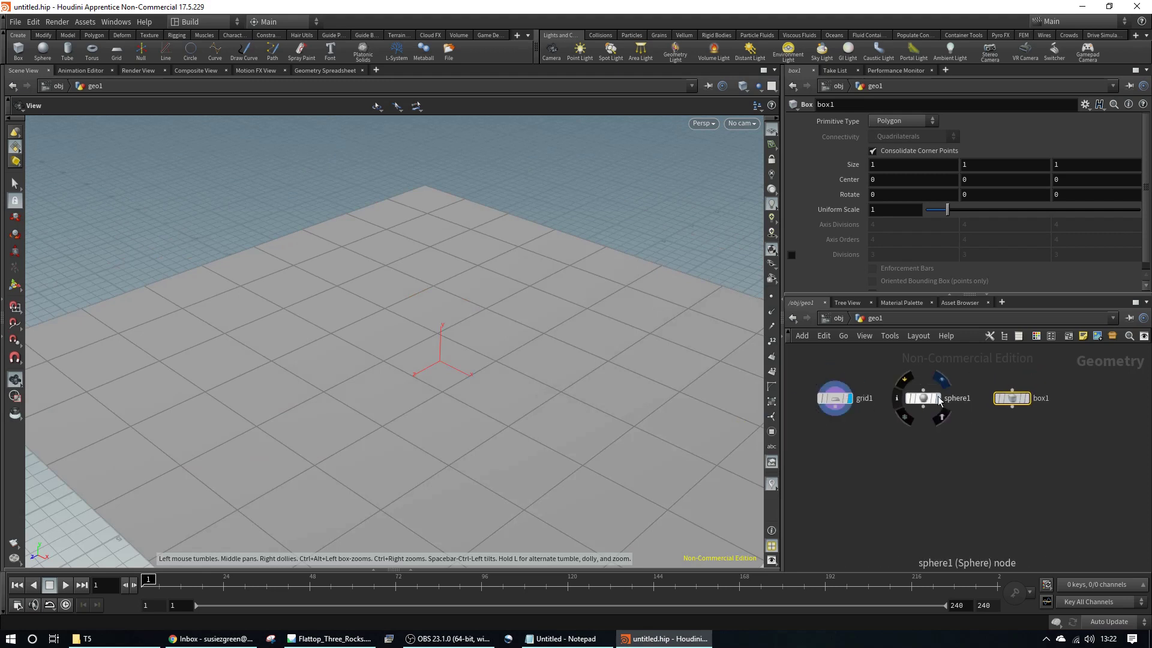
{"action": "left_click", "coordinate": [942, 380]}
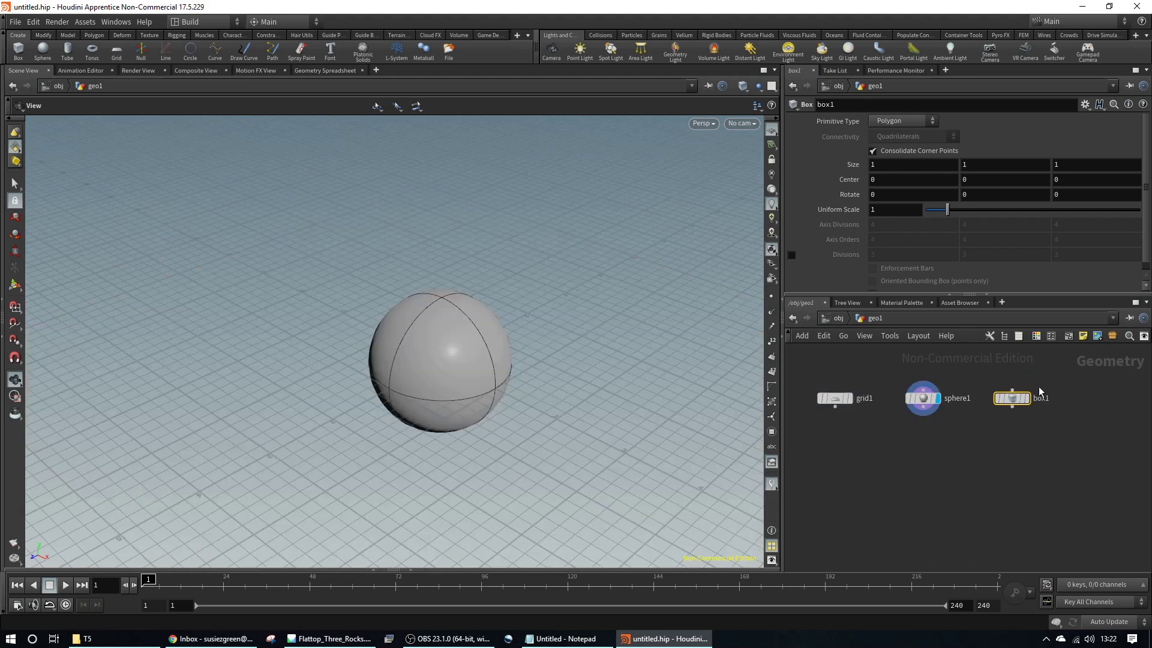
{"action": "left_click", "coordinate": [1028, 404]}
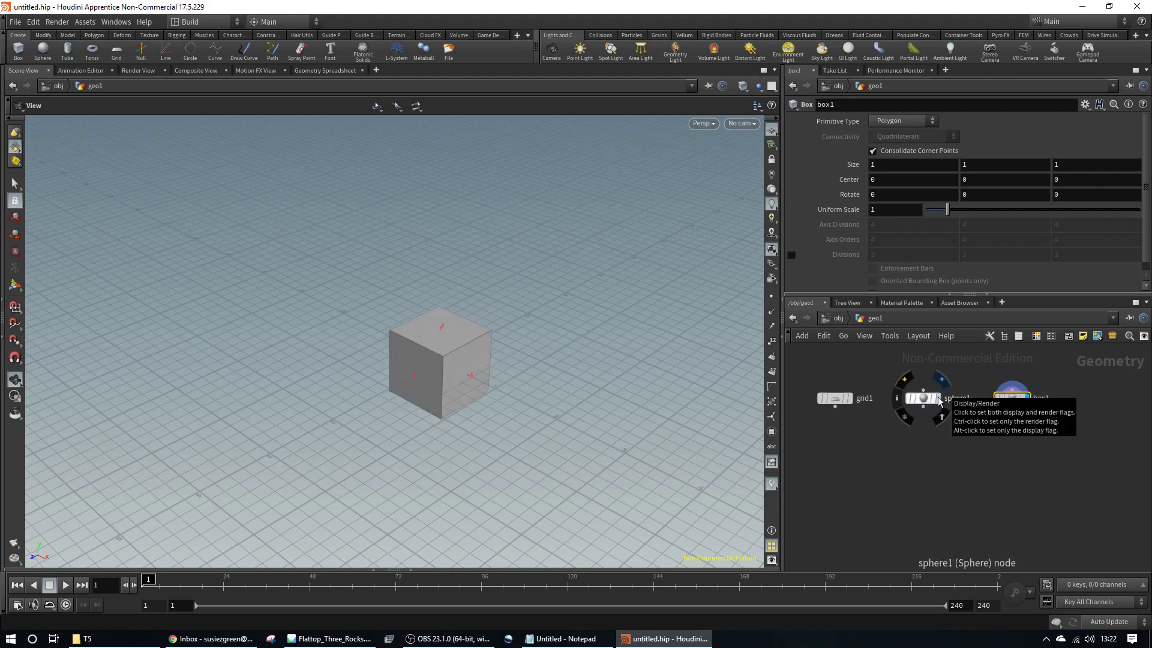
{"action": "left_click", "coordinate": [851, 403]}
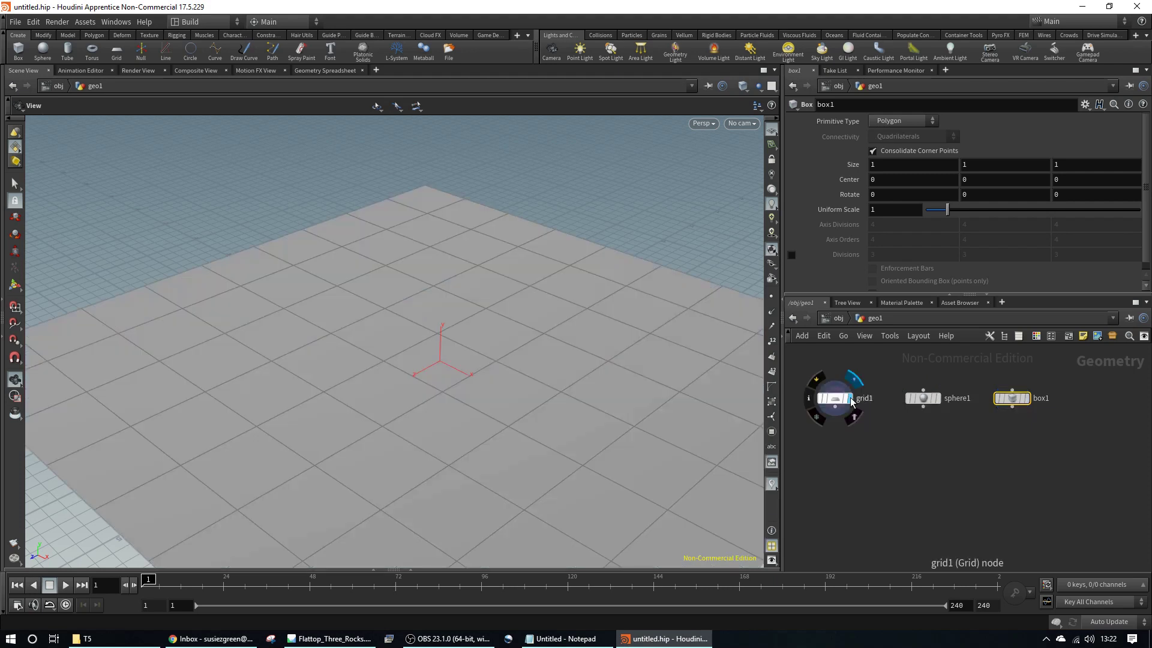
{"action": "left_click", "coordinate": [940, 399]}
{"action": "left_click", "coordinate": [1028, 399]}
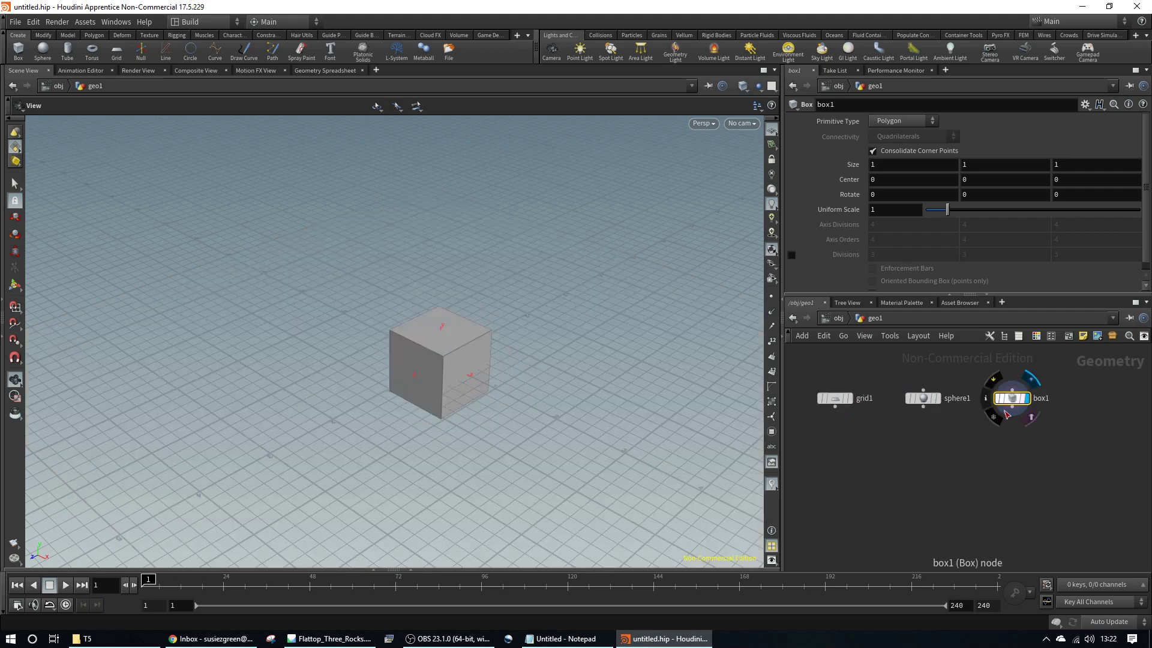
{"action": "left_click", "coordinate": [940, 399]}
{"action": "left_click", "coordinate": [851, 405]}
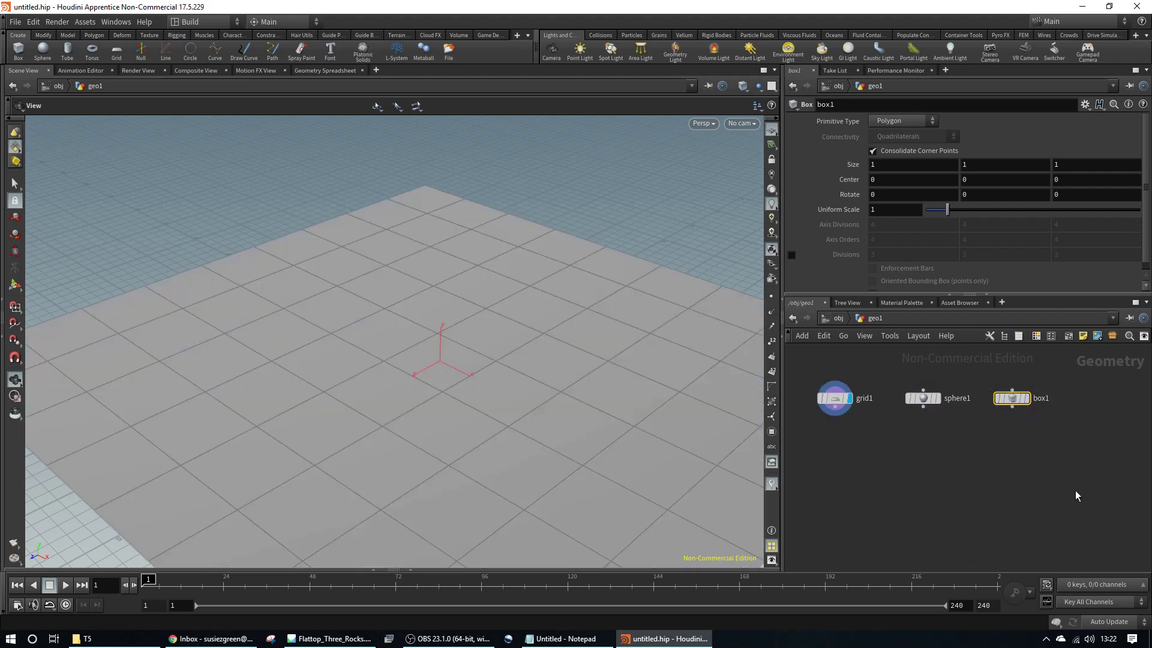
Step: Select sphere1, make it the displayed node, and orbit around the sphere
{"action": "middle_click_drag", "start_coordinate": [958, 433], "coordinate": [951, 443]}
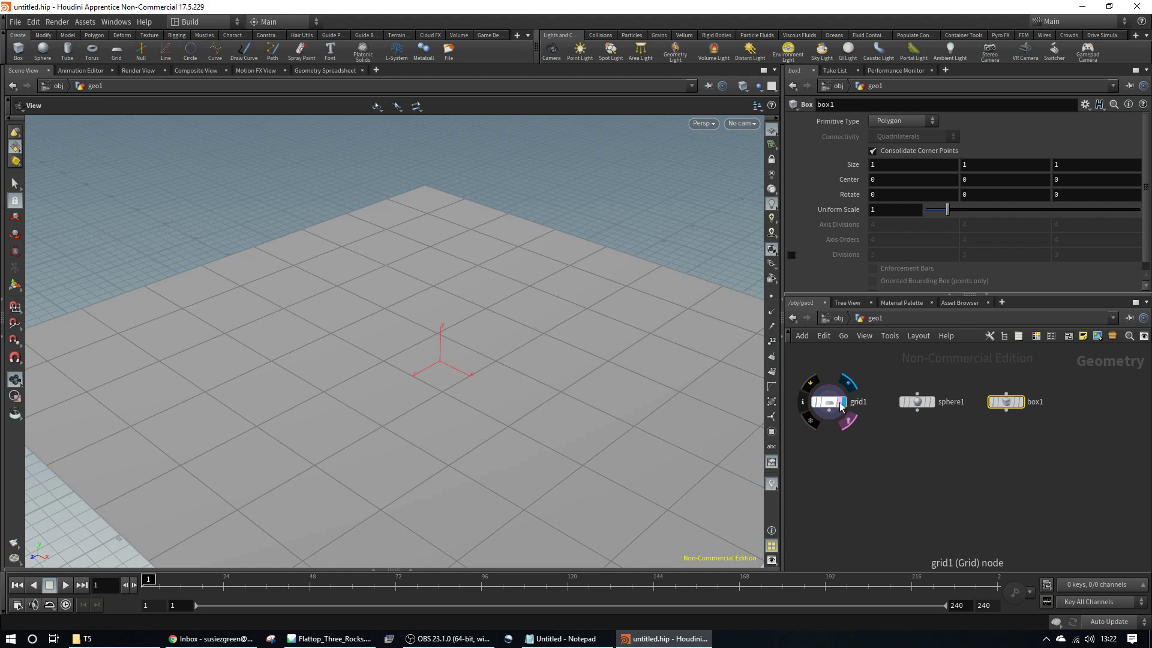
{"action": "left_click", "coordinate": [933, 404]}
{"action": "left_click", "coordinate": [934, 406]}
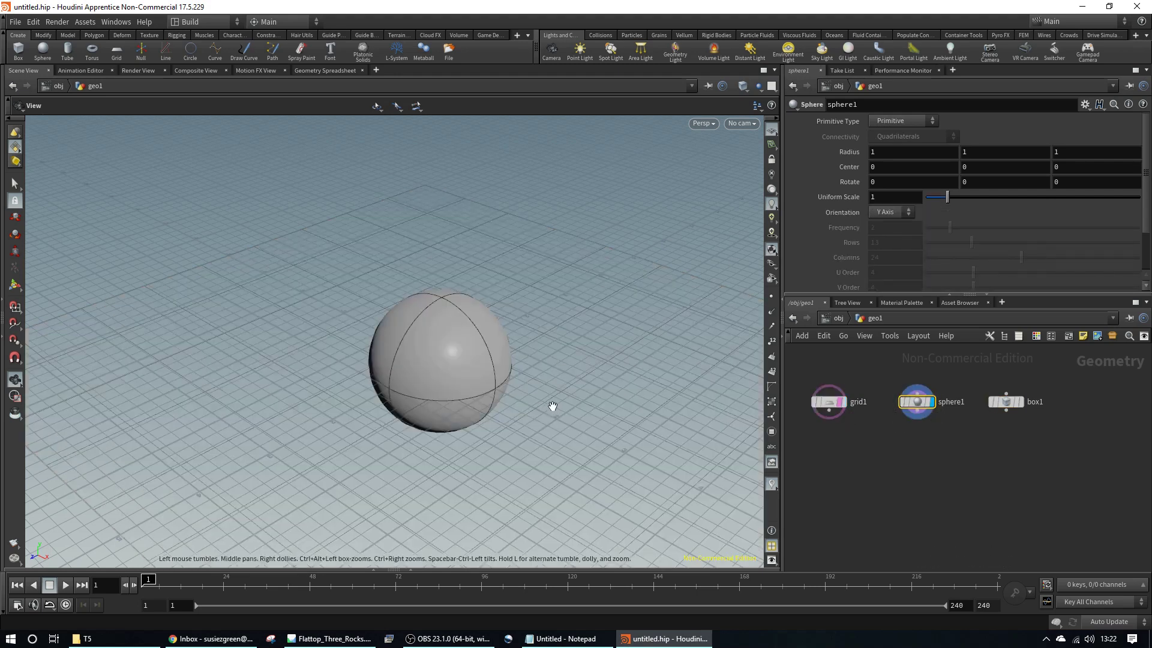
{"action": "mouse_move", "coordinate": [553, 404]}
{"action": "left_mouse_down"}
{"action": "mouse_move", "coordinate": [513, 344]}
{"action": "mouse_move", "coordinate": [283, 376]}
{"action": "mouse_move", "coordinate": [571, 353]}
{"action": "mouse_move", "coordinate": [522, 466]}
{"action": "mouse_move", "coordinate": [530, 368]}
{"action": "mouse_move", "coordinate": [557, 351]}
{"action": "left_mouse_up"}
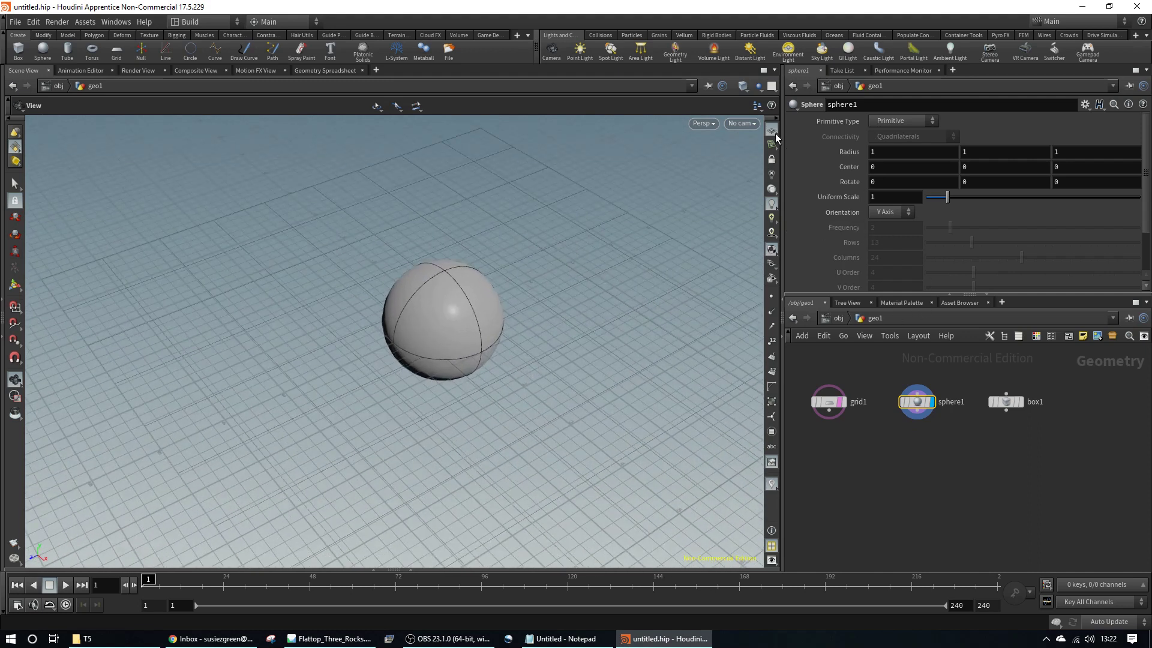
Step: Change the reference grid's Ruler Type to remove its ruler markings
{"action": "right_click", "coordinate": [776, 133]}
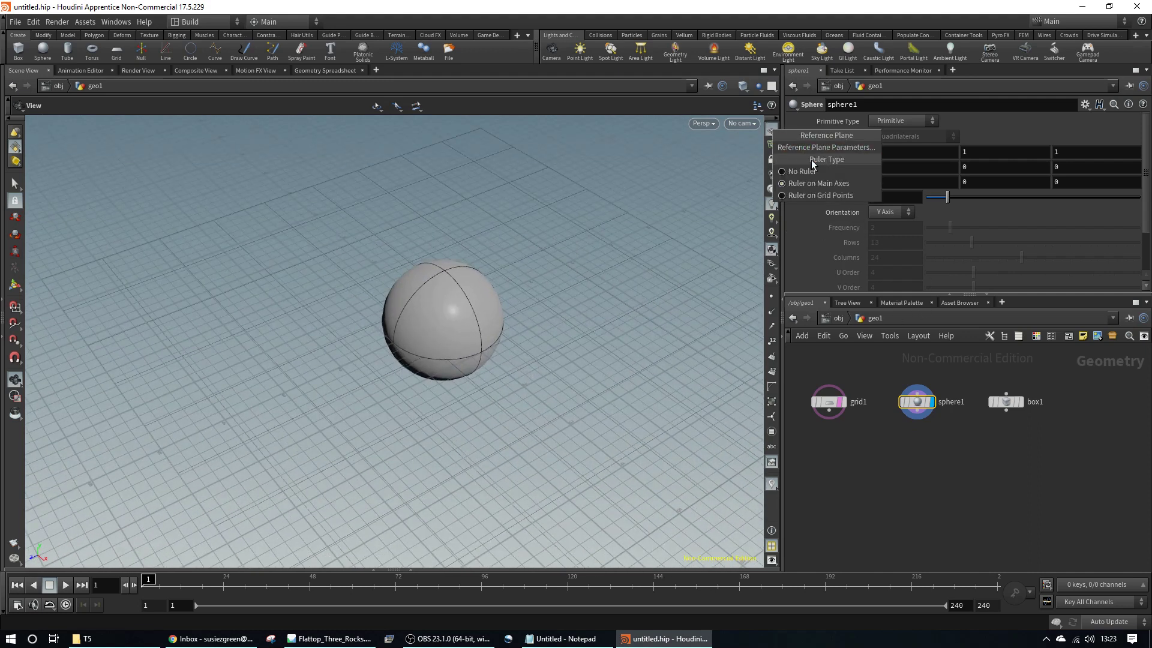
{"action": "left_click", "coordinate": [788, 171]}
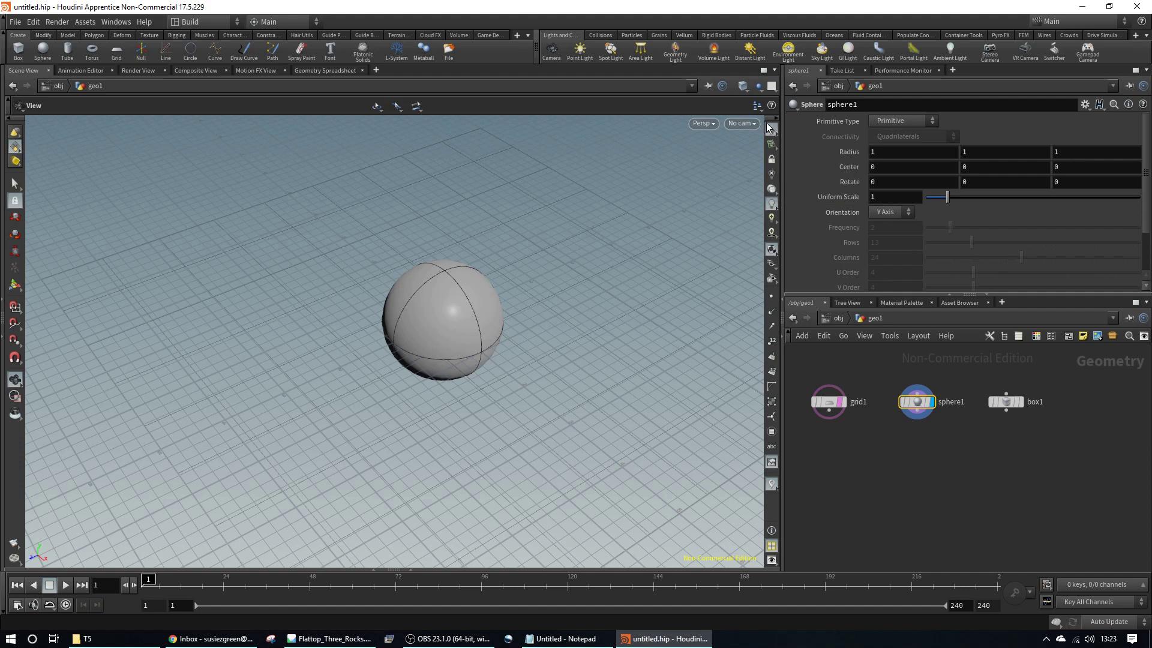
{"action": "left_click", "coordinate": [772, 129]}
{"action": "left_click_drag", "start_coordinate": [691, 348], "coordinate": [746, 355]}
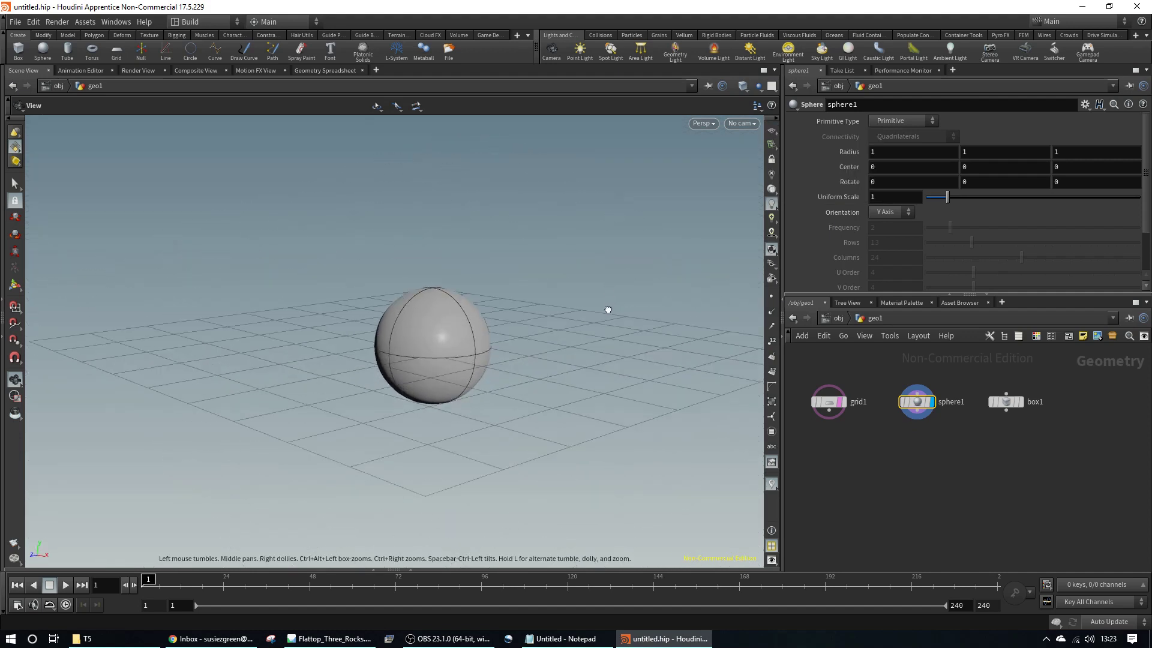
Step: Set sphere1's Primitive Type to Polygon Mesh
{"action": "left_click", "coordinate": [906, 121]}
{"action": "left_click", "coordinate": [902, 159]}
{"action": "left_click_drag", "start_coordinate": [549, 378], "coordinate": [540, 391]}
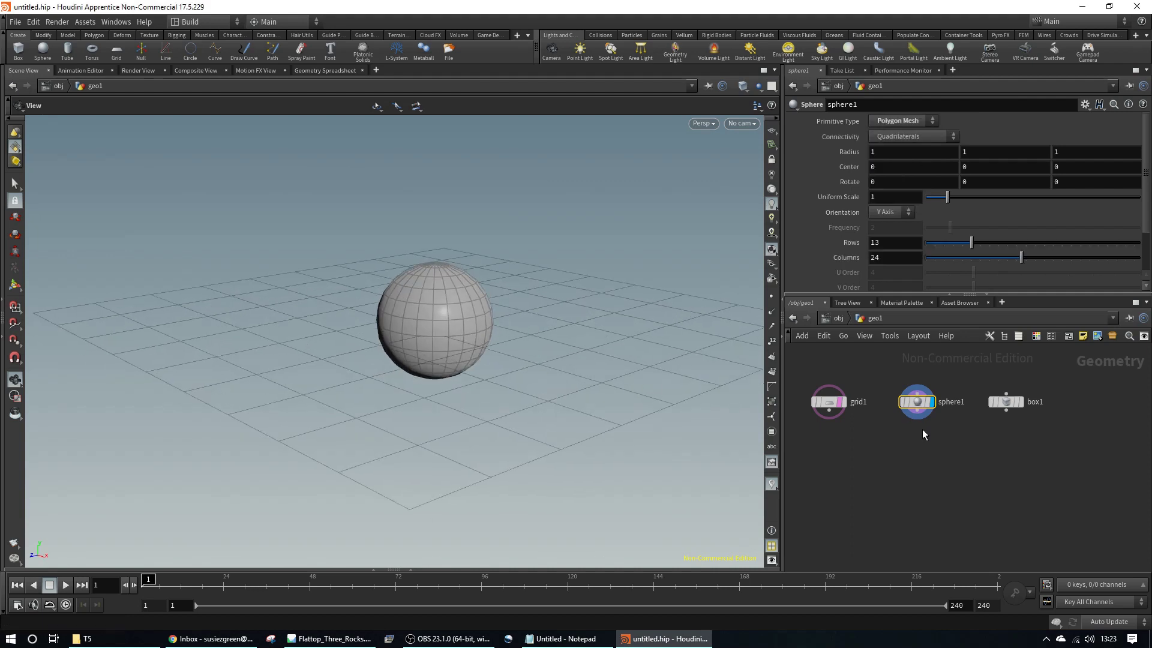
Step: Add a Transform node below sphere1 and make it the displayed node
{"action": "key", "text": "Tab"}
{"action": "type", "text": "tran"}
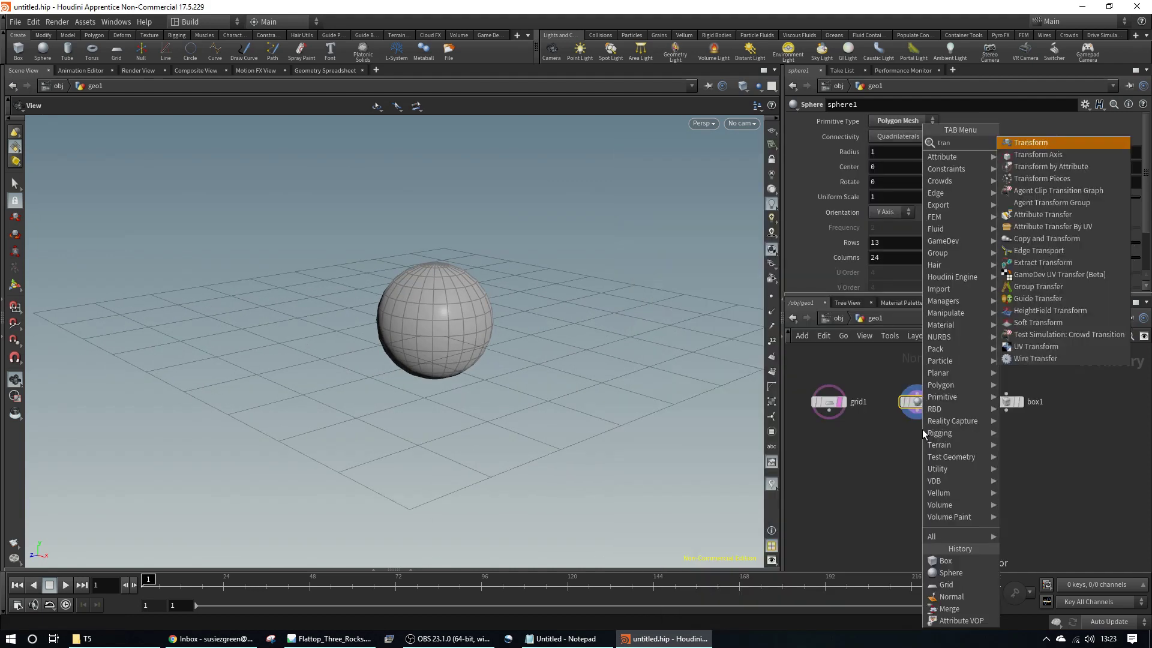
{"action": "key", "text": "Return"}
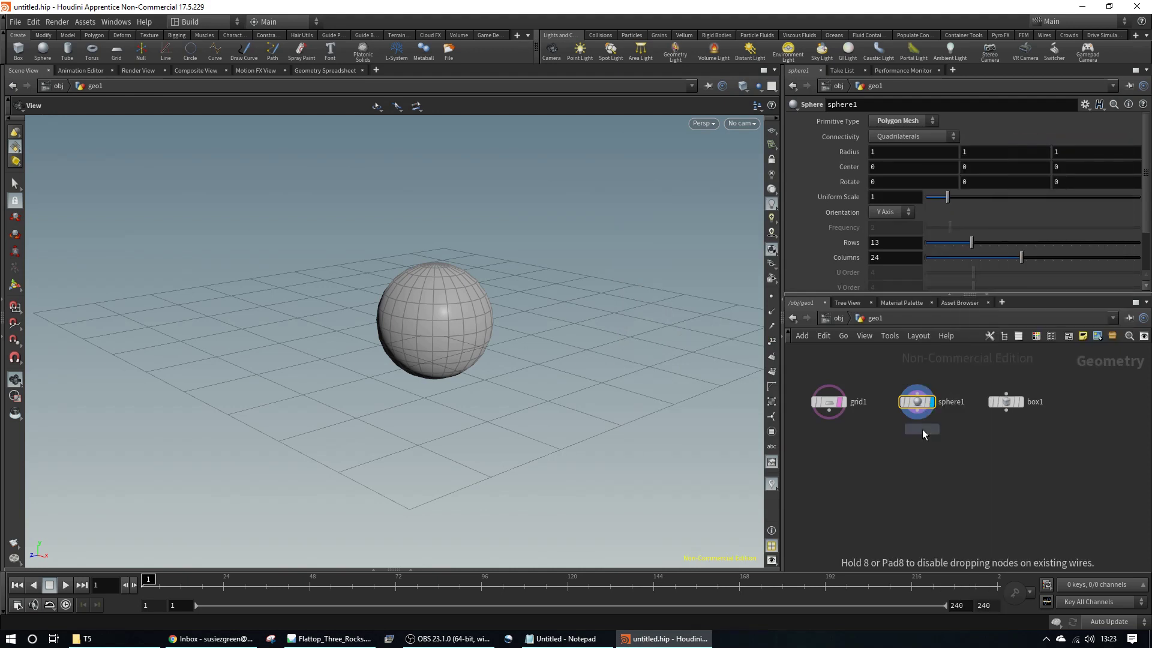
{"action": "left_click", "coordinate": [922, 430]}
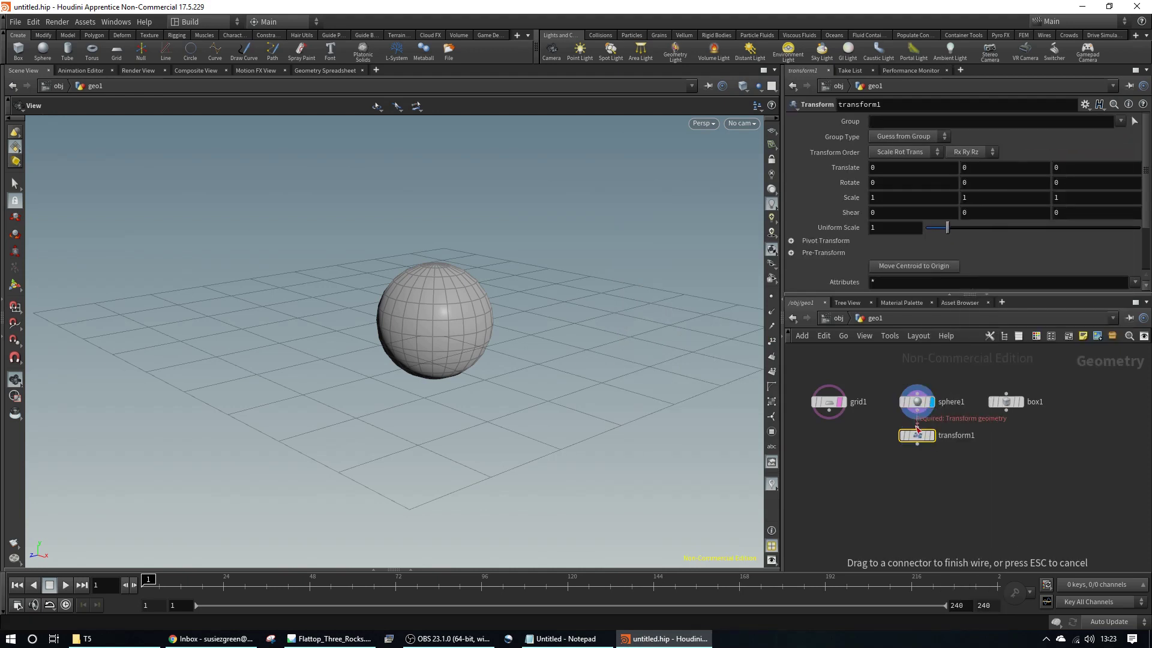
{"action": "left_click", "coordinate": [935, 418]}
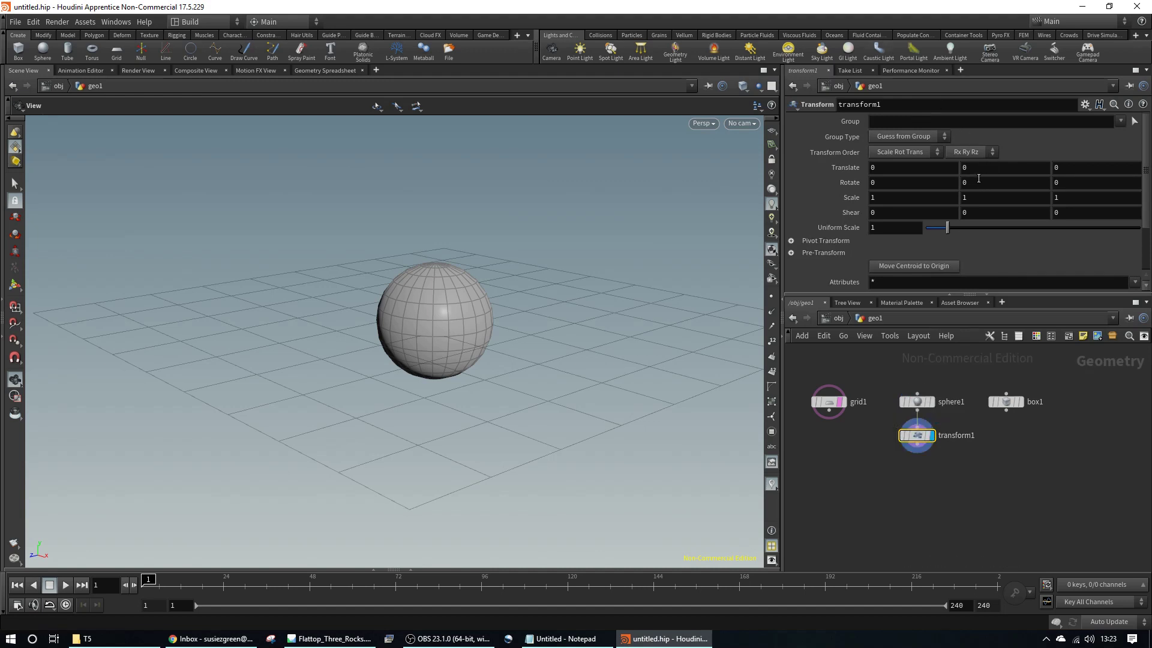
Step: Set transform1's Scale to 0.5, Translate Y to 0.5, and Translate X negative
{"action": "middle_click_drag", "start_coordinate": [850, 197], "coordinate": [814, 203]}
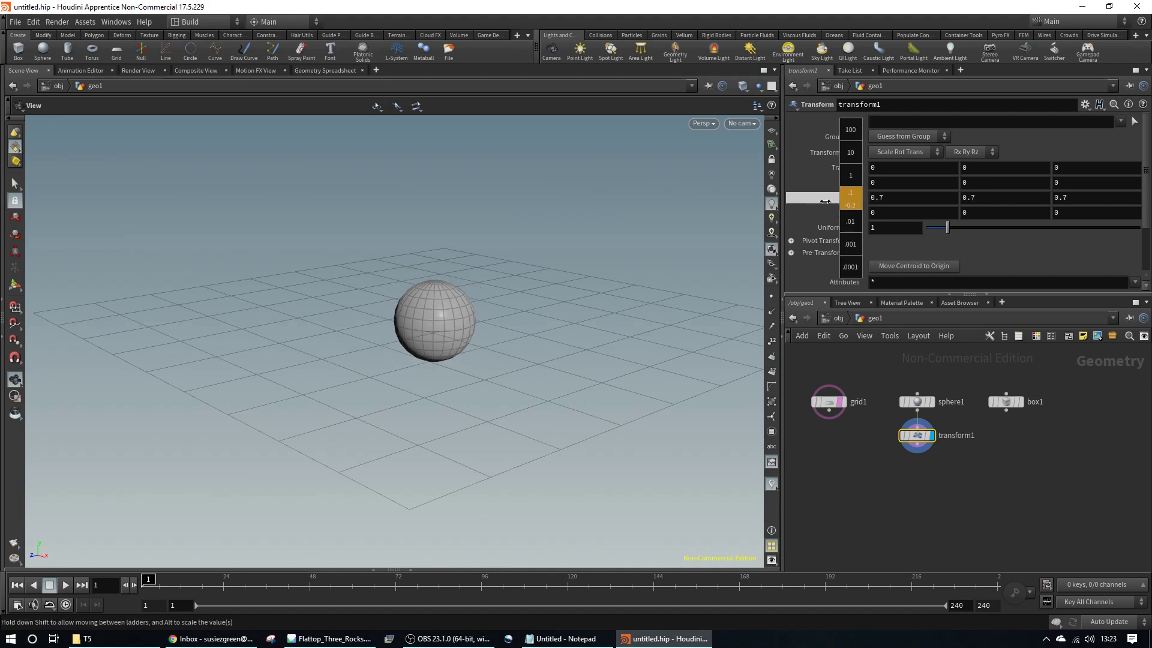
{"action": "middle_click", "coordinate": [984, 167]}
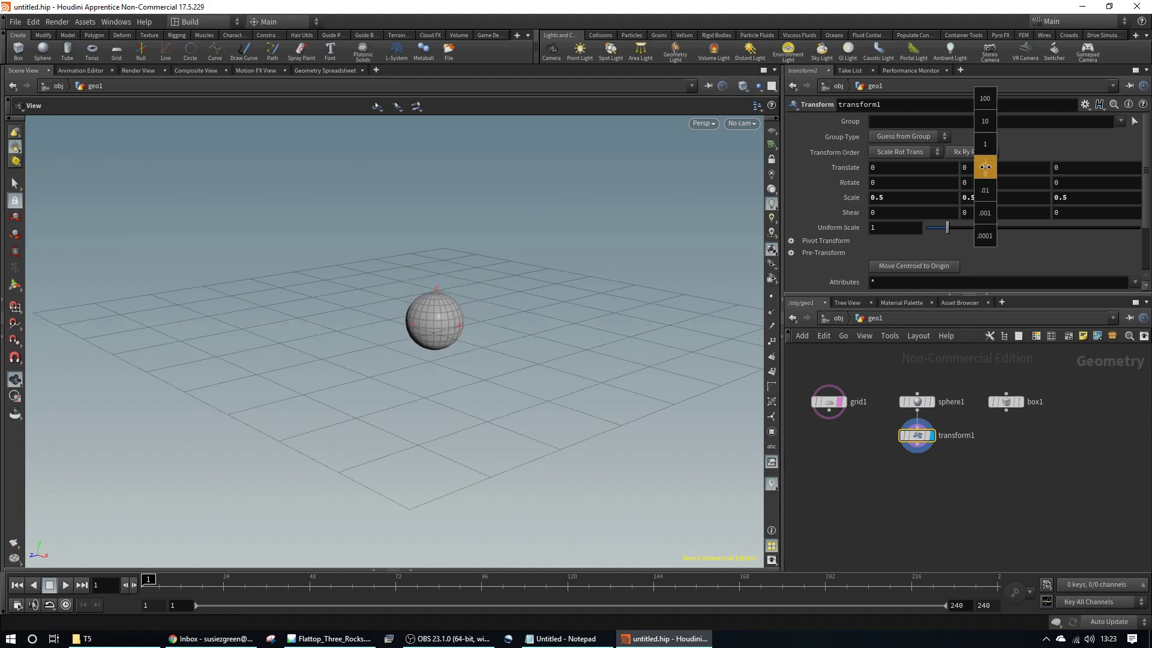
{"action": "middle_click_drag", "start_coordinate": [984, 167], "coordinate": [1020, 164]}
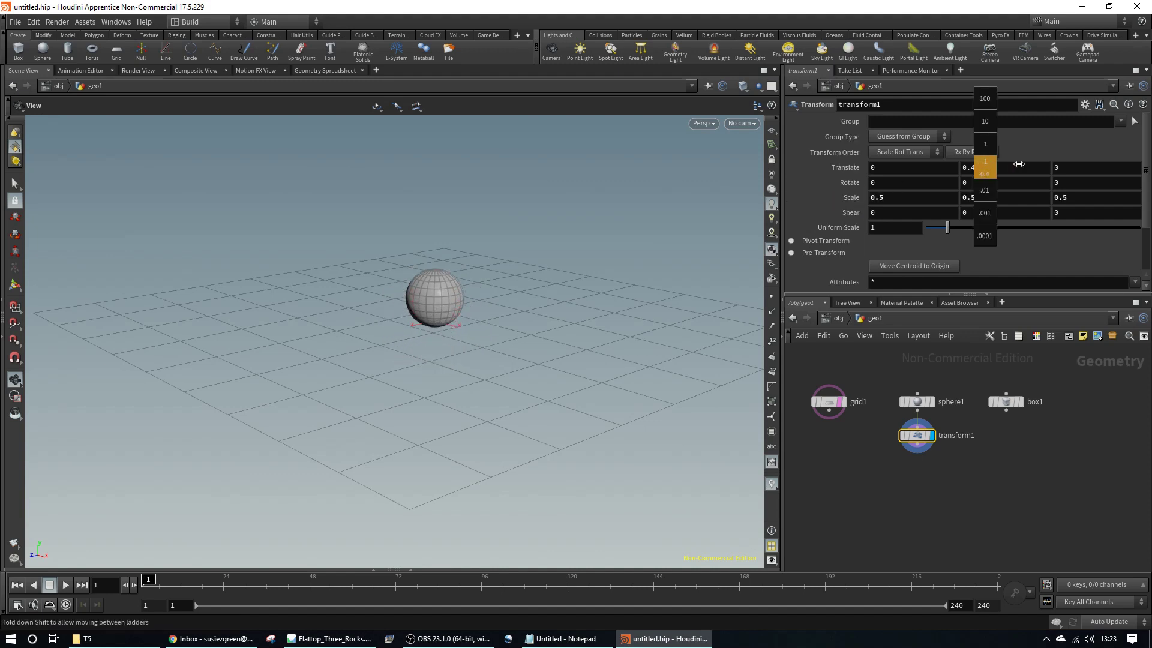
{"action": "mouse_move", "coordinate": [560, 290]}
{"action": "left_mouse_down"}
{"action": "mouse_move", "coordinate": [529, 285]}
{"action": "mouse_move", "coordinate": [532, 303]}
{"action": "left_mouse_up"}
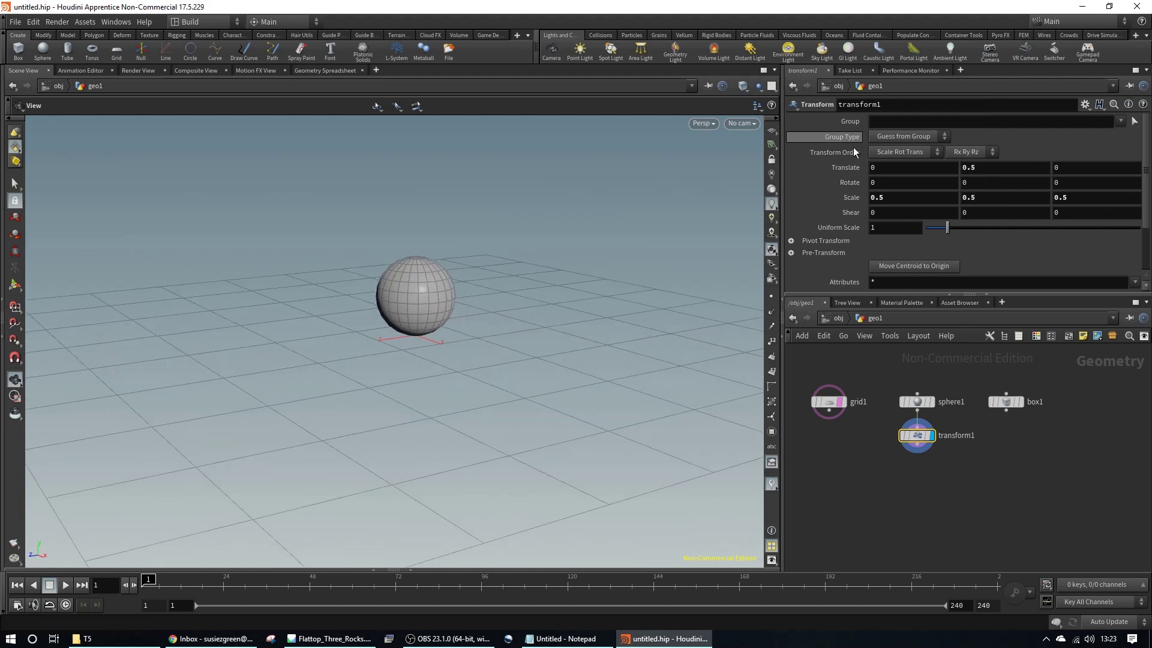
{"action": "middle_click_drag", "start_coordinate": [898, 166], "coordinate": [838, 169]}
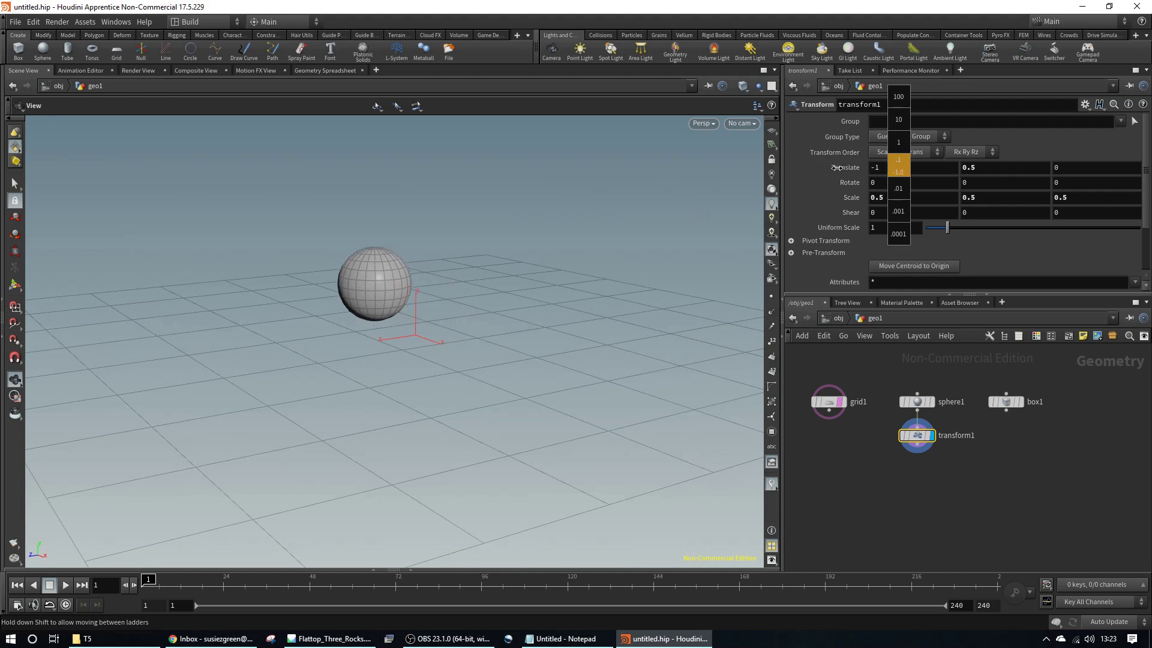
Step: Display box1 and add a transform2 node below it
{"action": "left_click", "coordinate": [1006, 402]}
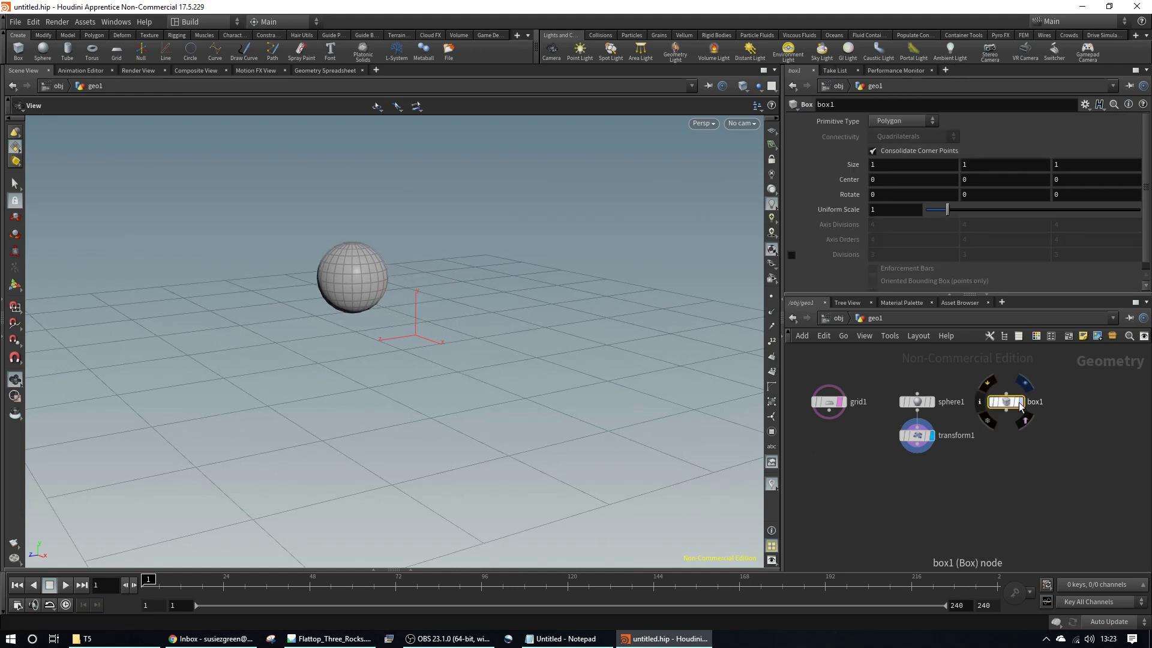
{"action": "left_click", "coordinate": [1021, 402]}
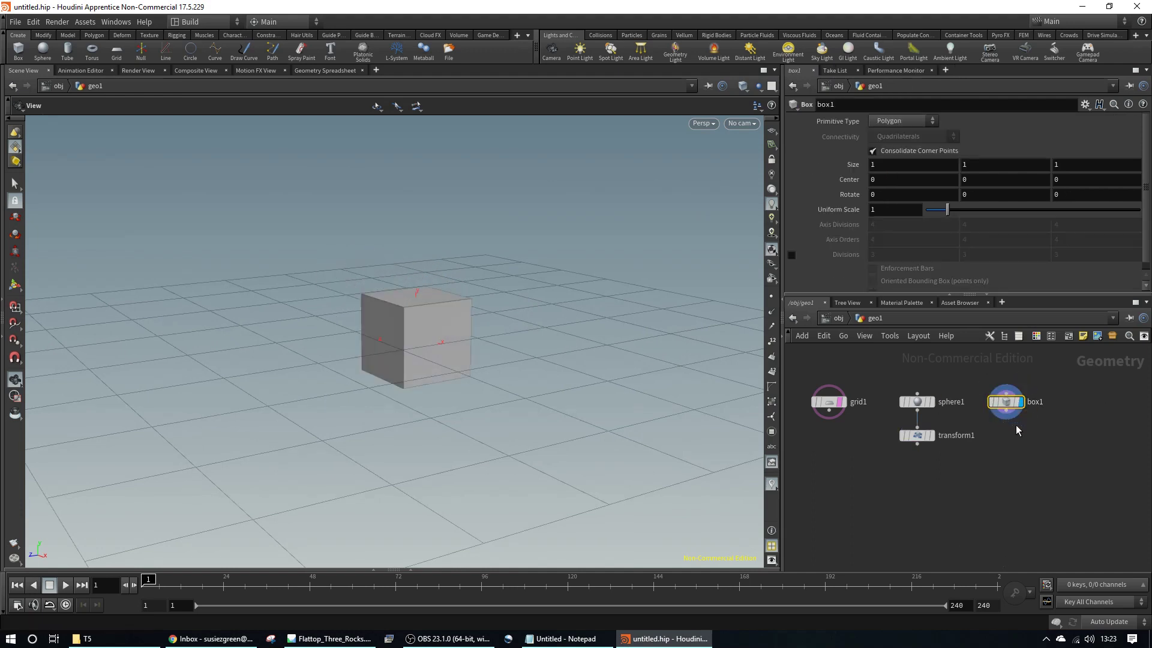
{"action": "key", "text": "Tab"}
{"action": "type", "text": "tran"}
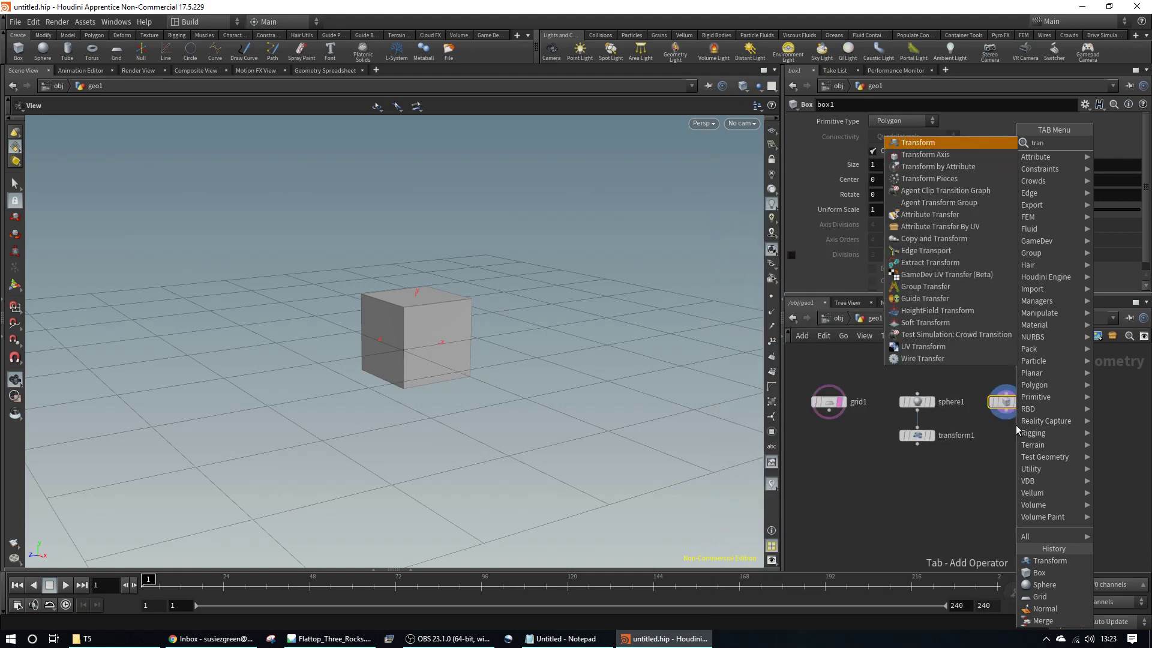
{"action": "key", "text": "Return"}
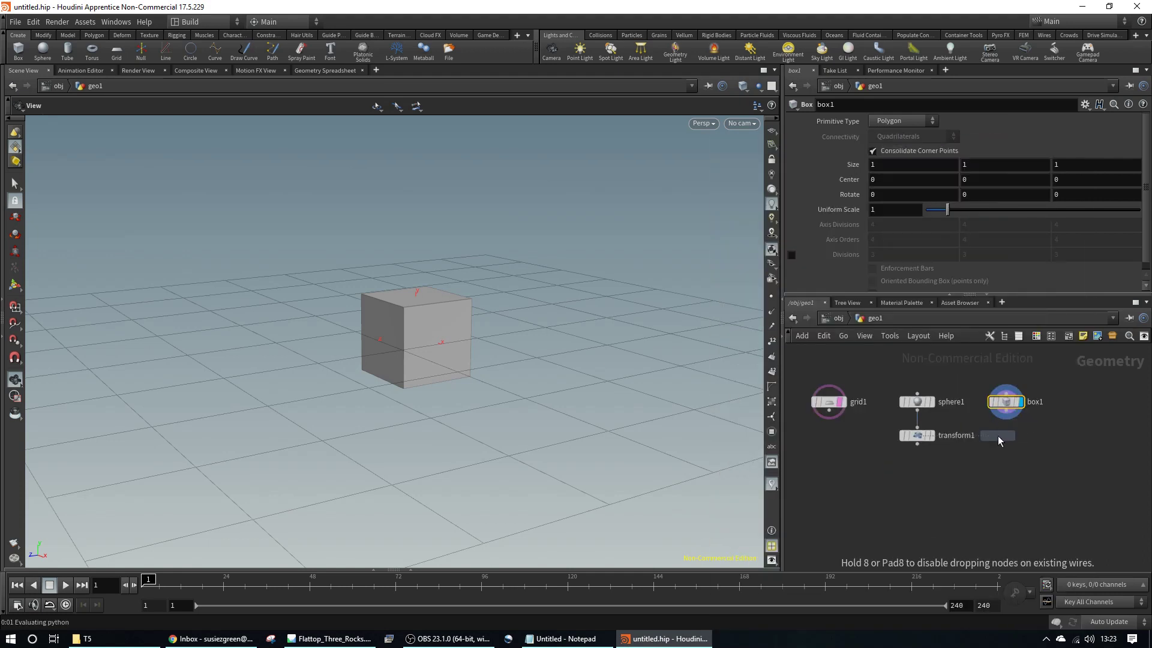
{"action": "left_click", "coordinate": [997, 436]}
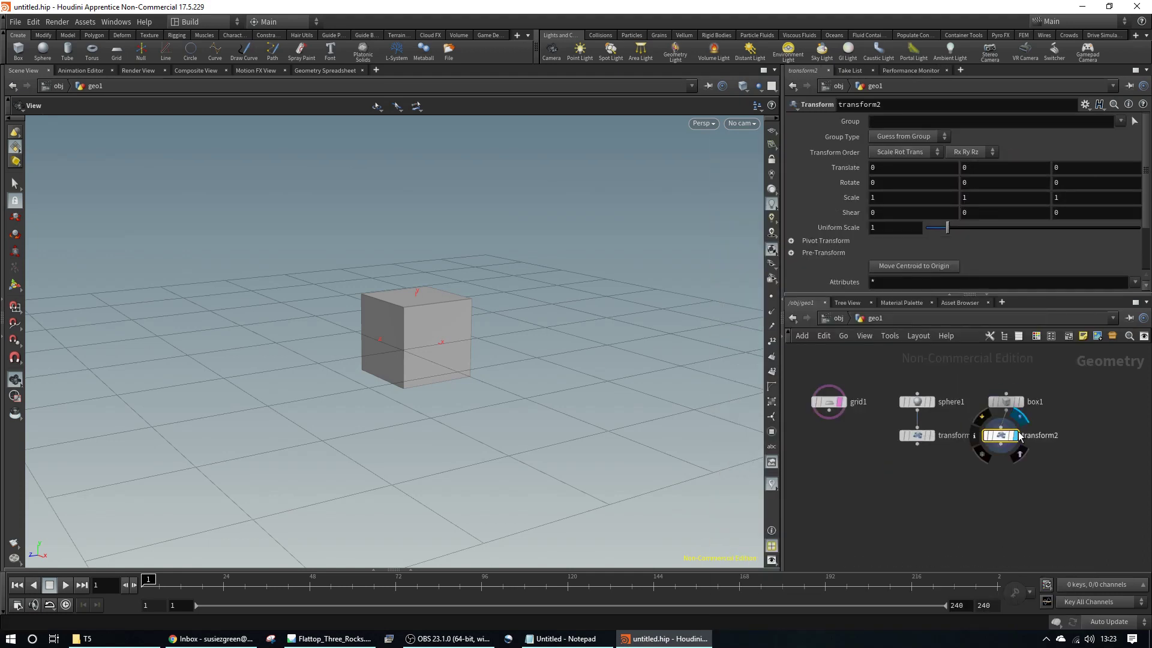
{"action": "left_click_drag", "start_coordinate": [1019, 435], "coordinate": [1031, 436]}
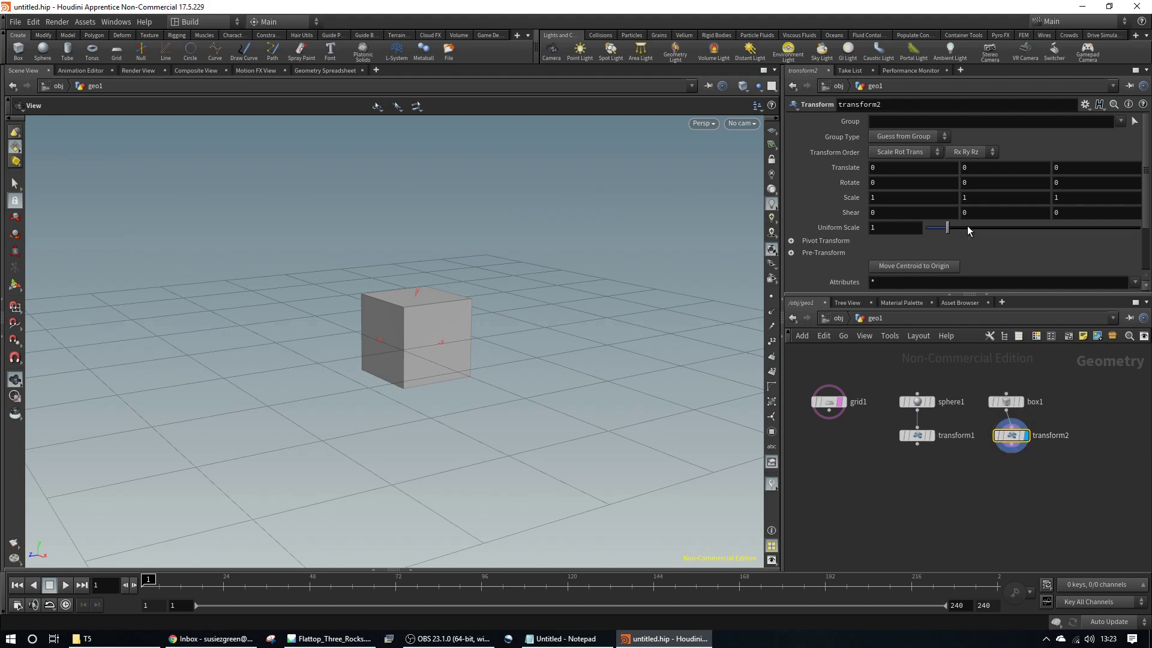
Step: Set transform2's Translate Y to 0.5 and Translate X to 2
{"action": "middle_click_drag", "start_coordinate": [975, 169], "coordinate": [1018, 169]}
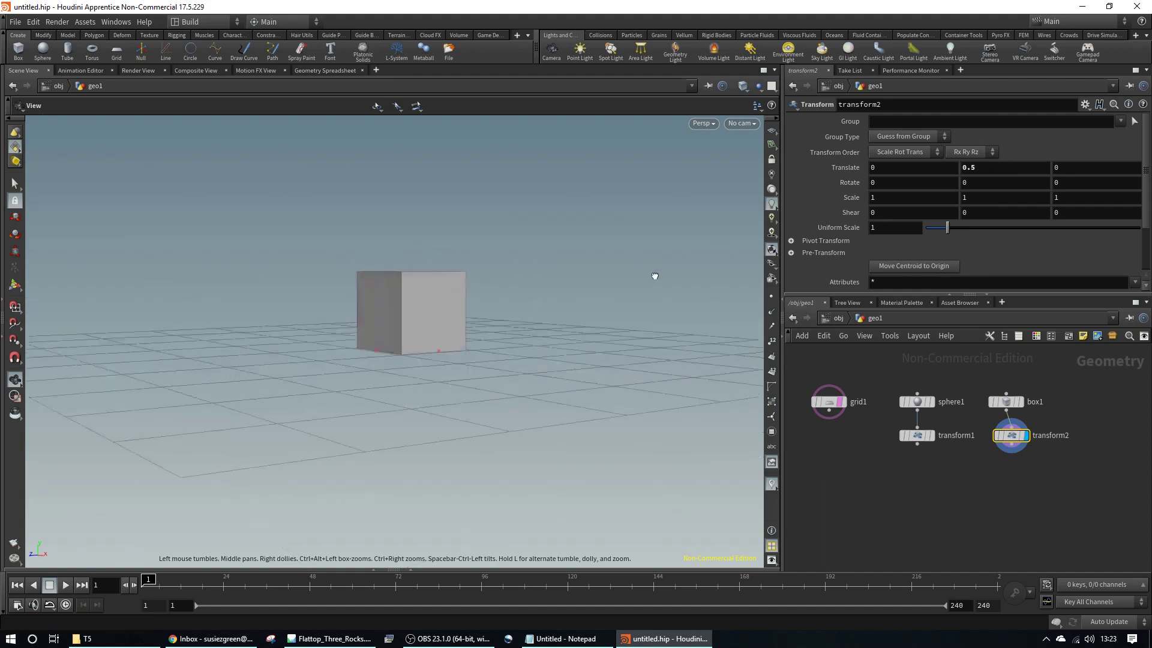
{"action": "left_click_drag", "start_coordinate": [653, 276], "coordinate": [663, 290]}
{"action": "middle_click", "coordinate": [905, 169]}
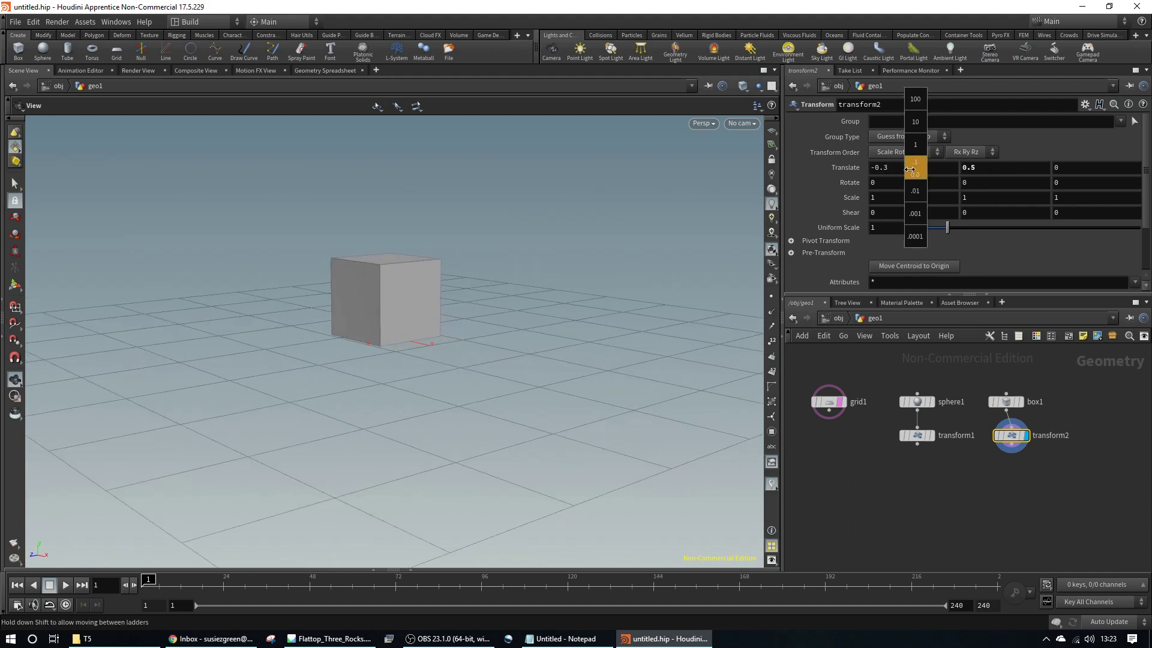
{"action": "middle_click_drag", "start_coordinate": [906, 168], "coordinate": [909, 199]}
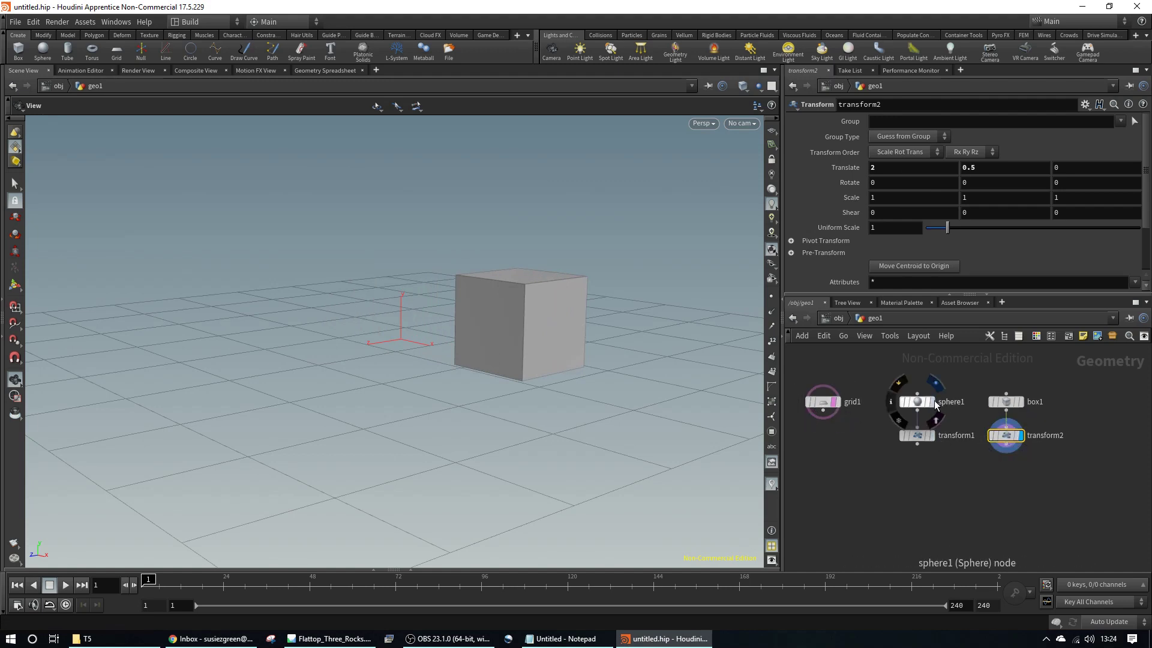
Step: Move the display flag back to transform1 and drag a wire from its output
{"action": "left_click", "coordinate": [936, 410]}
{"action": "left_click", "coordinate": [938, 439]}
{"action": "middle_click_drag", "start_coordinate": [1035, 455], "coordinate": [1033, 456]}
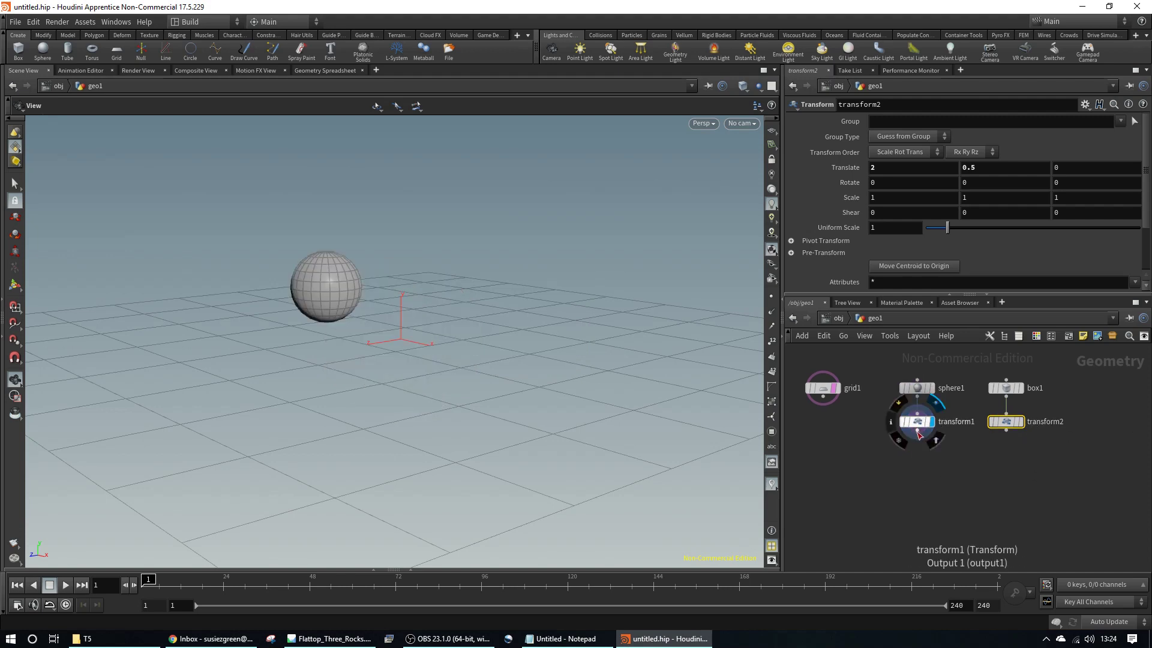
{"action": "left_click_drag", "start_coordinate": [918, 434], "coordinate": [960, 487]}
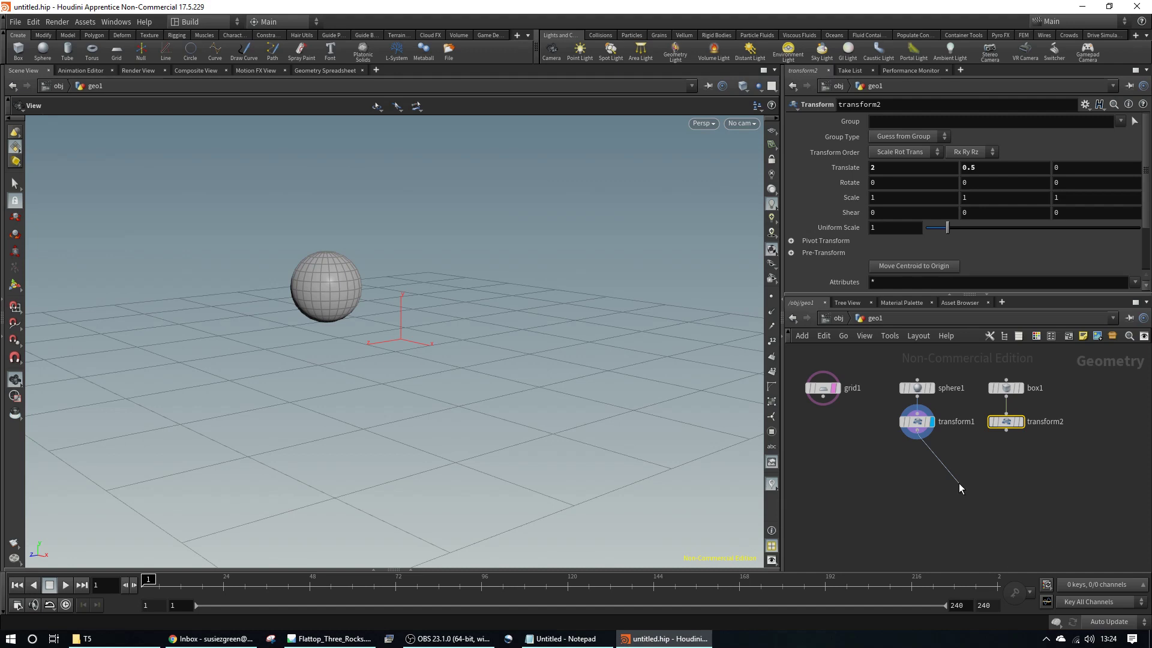
Step: Add merge1 fed by transform1 and transform2, and make it the displayed node
{"action": "key", "text": "Tab"}
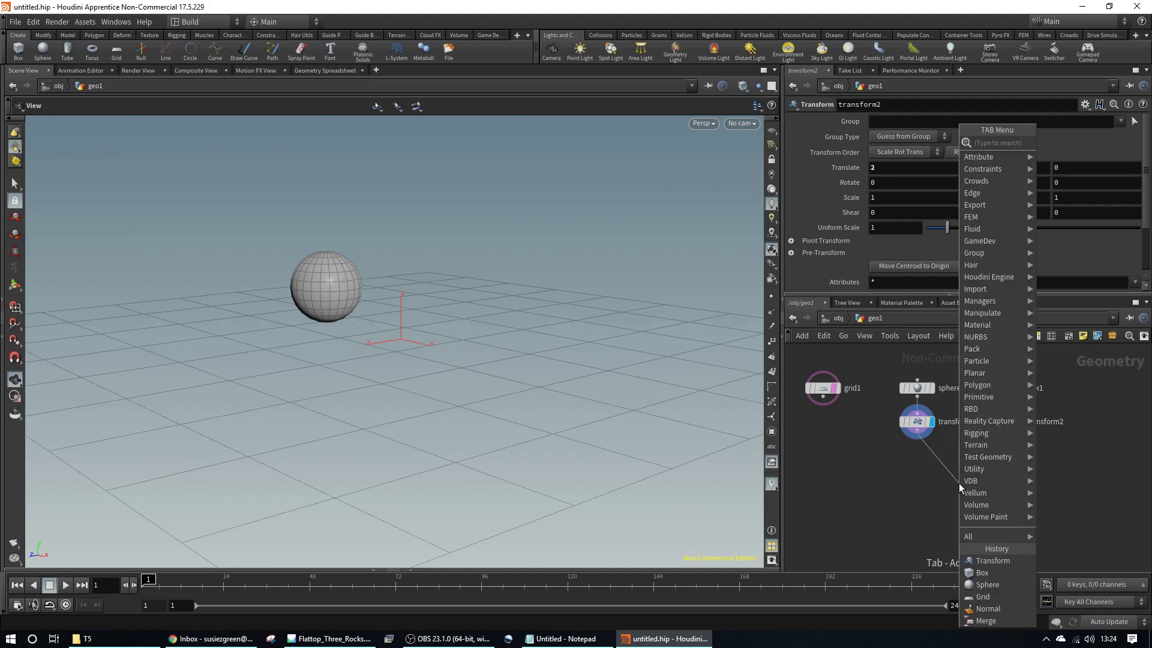
{"action": "type", "text": "merg"}
{"action": "key", "text": "Return"}
{"action": "left_click", "coordinate": [958, 484]}
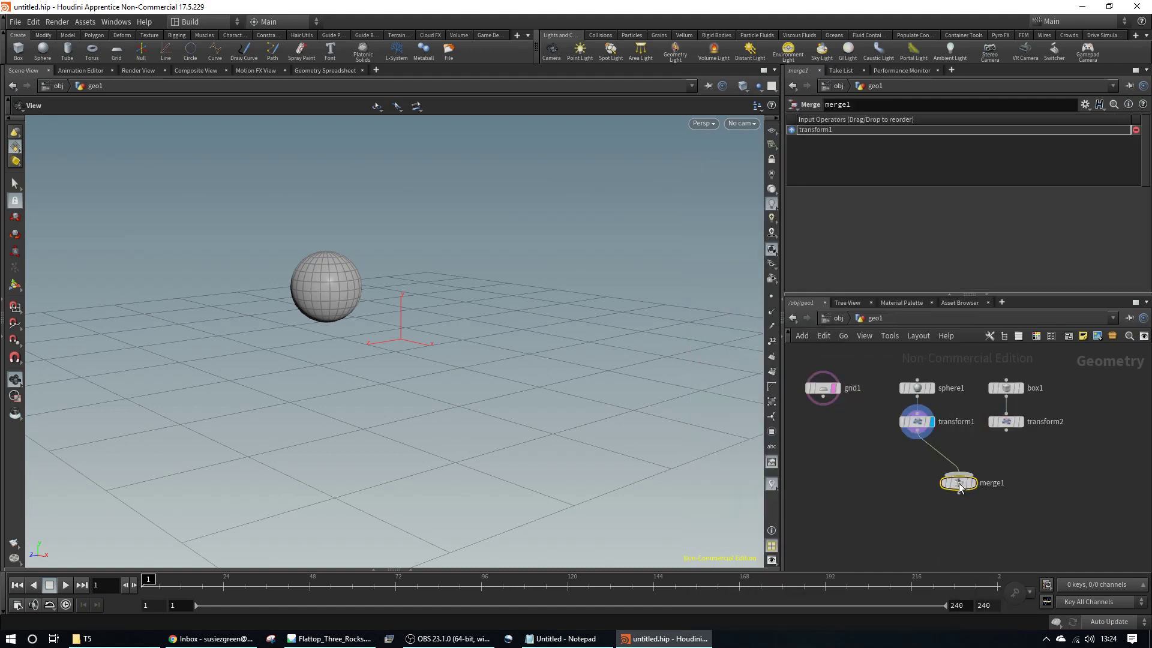
{"action": "left_click", "coordinate": [1006, 430]}
{"action": "left_click", "coordinate": [977, 489]}
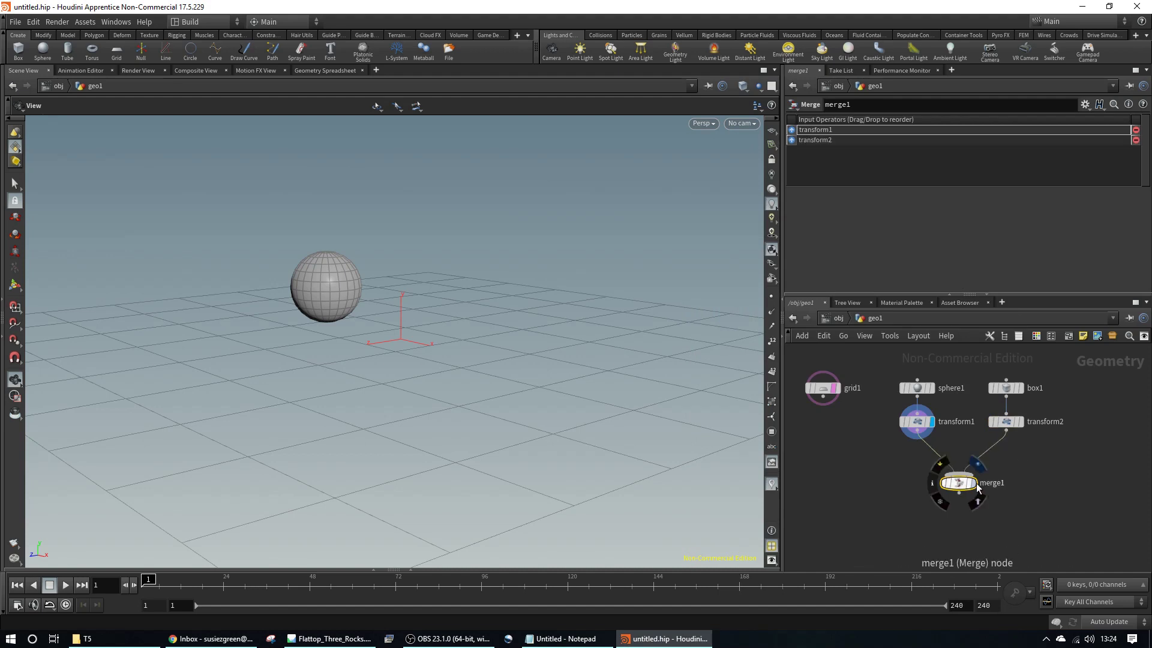
{"action": "left_click", "coordinate": [977, 488]}
Step: Check merge1's geometry info and tidy its position in the network
{"action": "mouse_move", "coordinate": [510, 347]}
{"action": "left_mouse_down"}
{"action": "mouse_move", "coordinate": [685, 318]}
{"action": "mouse_move", "coordinate": [355, 361]}
{"action": "mouse_move", "coordinate": [540, 341]}
{"action": "left_mouse_up"}
{"action": "middle_click", "coordinate": [960, 485]}
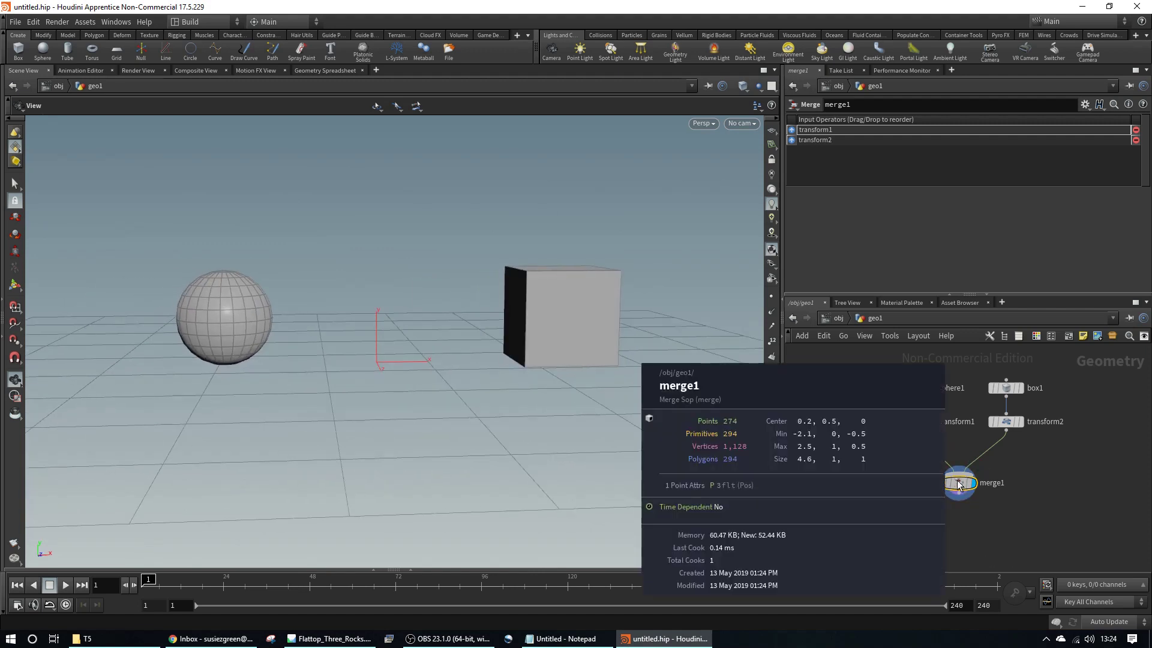
{"action": "middle_click_drag", "start_coordinate": [1024, 509], "coordinate": [1021, 486]}
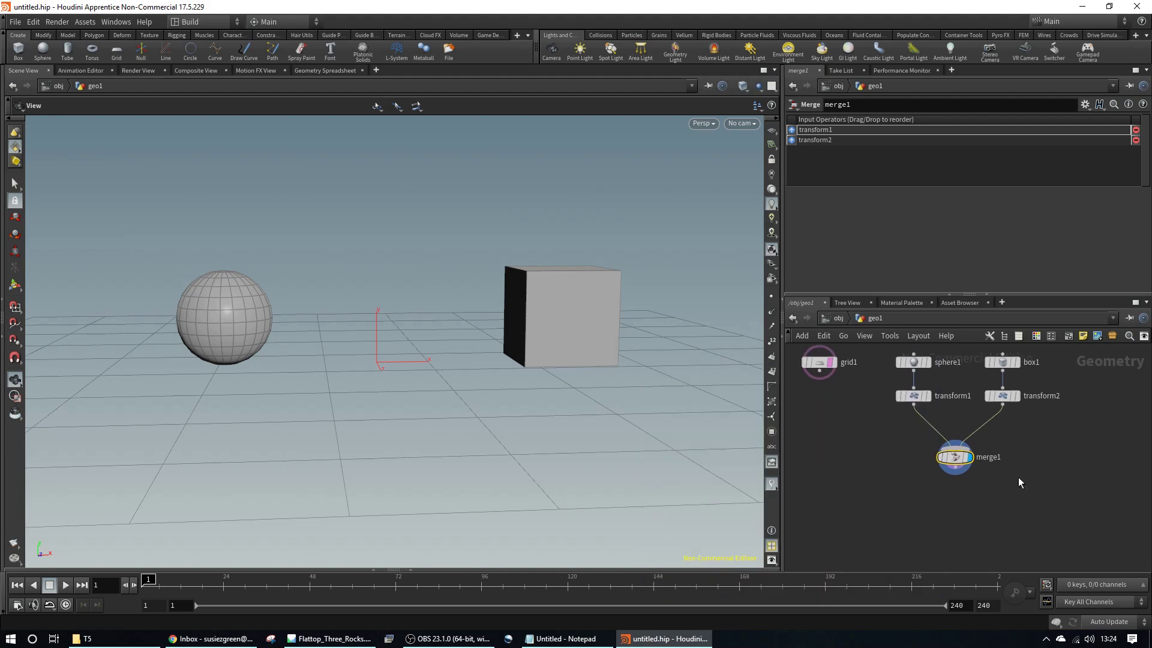
{"action": "left_click_drag", "start_coordinate": [957, 459], "coordinate": [954, 450]}
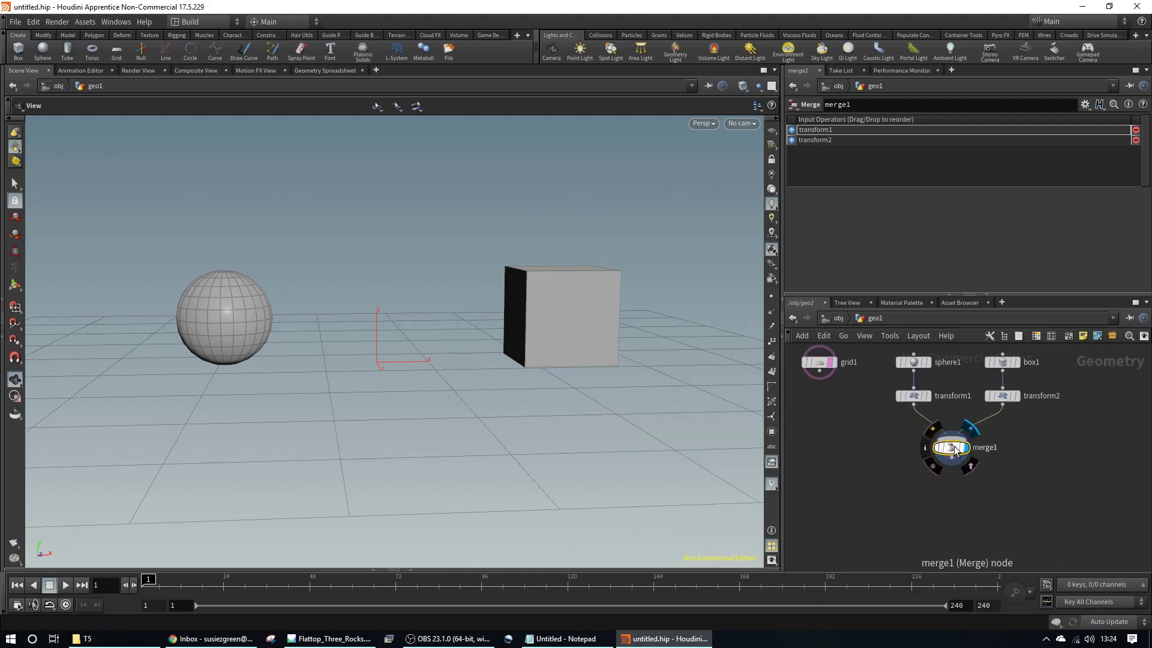
Step: Add attribvop1 below merge1, wired to its output, and select it
{"action": "key", "text": "Tab"}
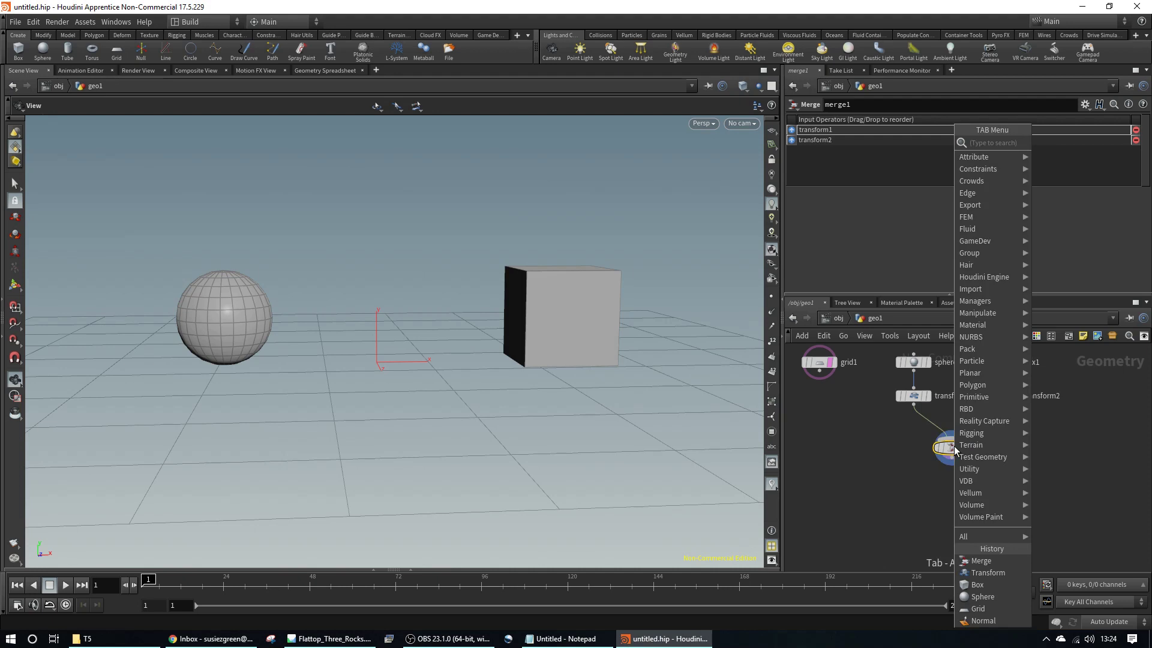
{"action": "type", "text": "vop"}
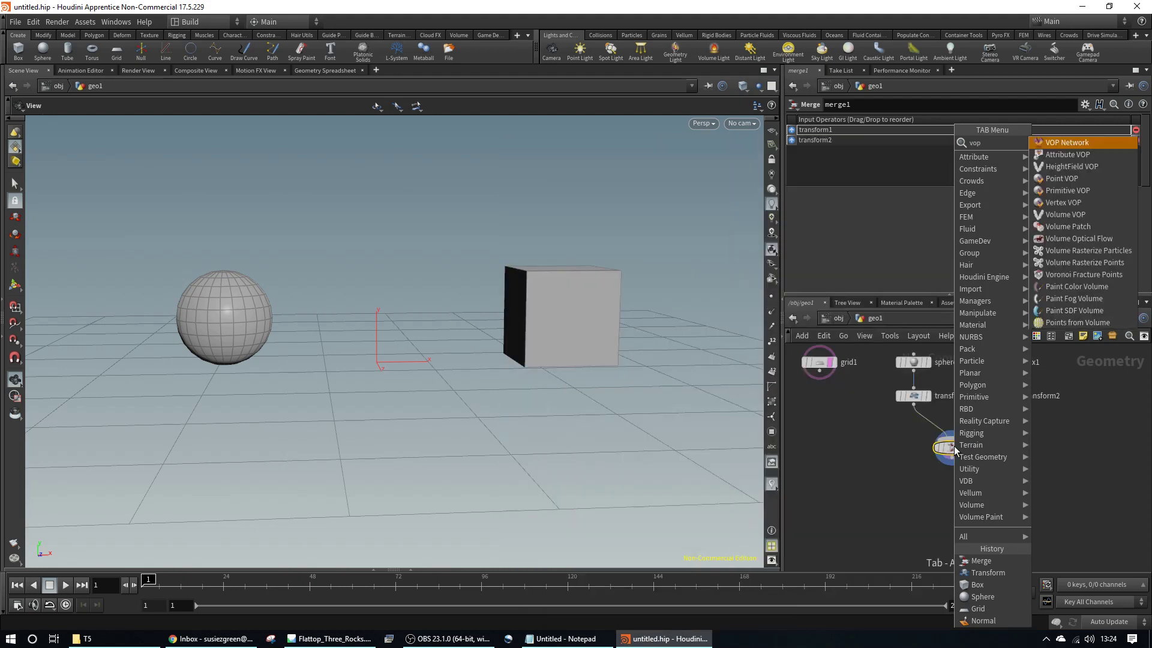
{"action": "left_click", "coordinate": [1054, 196]}
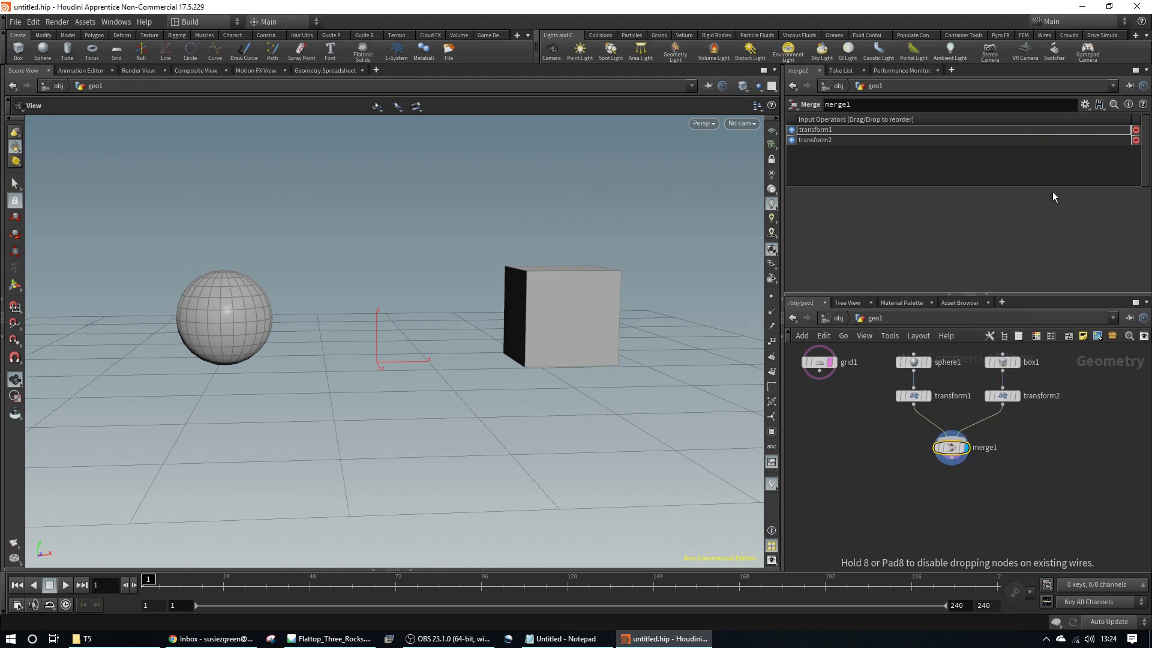
{"action": "left_click", "coordinate": [955, 476]}
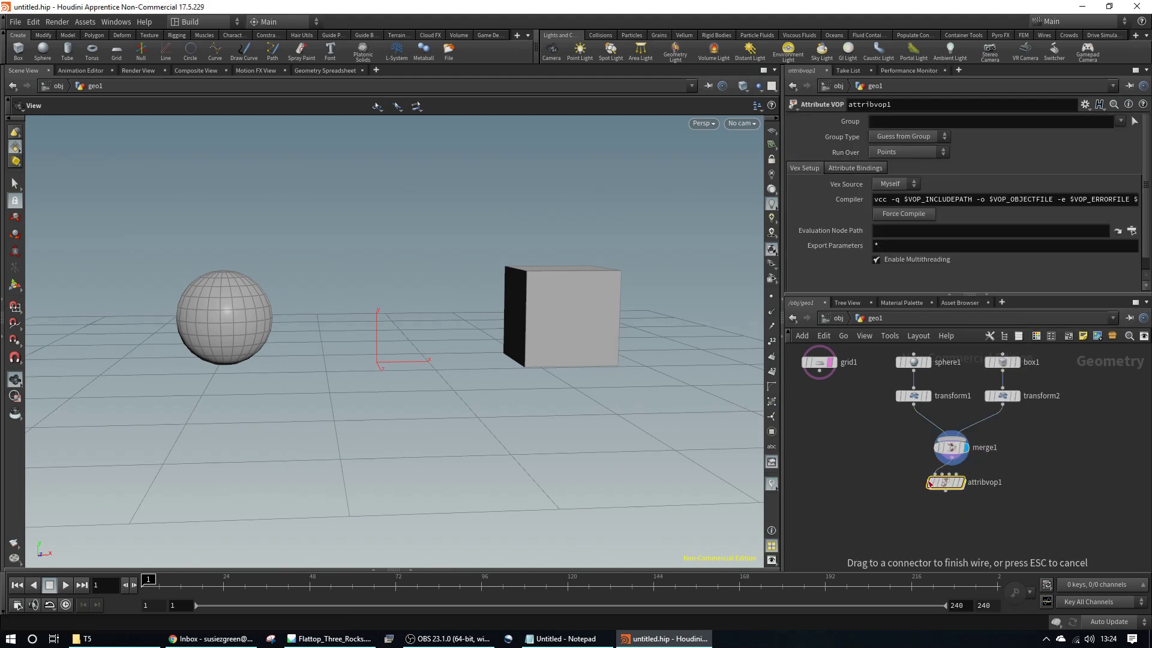
{"action": "left_click", "coordinate": [930, 484]}
Step: Inside attribvop1, move geometryvopoutput1 lower and add a Constant node
{"action": "double_click", "coordinate": [945, 483]}
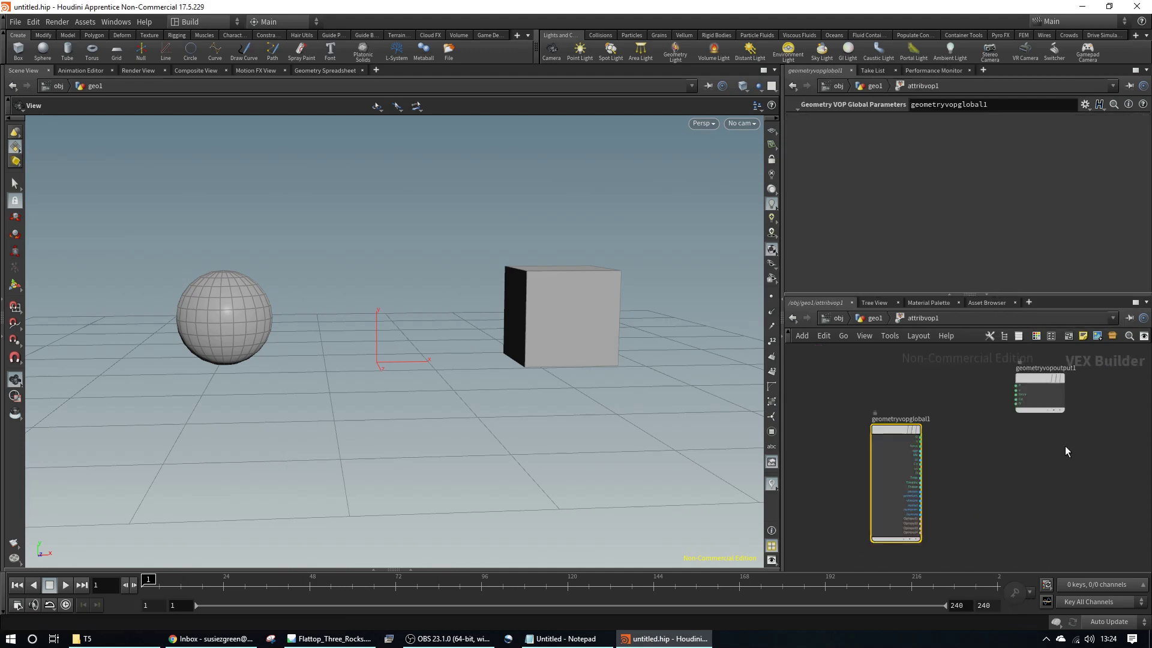
{"action": "left_click_drag", "start_coordinate": [1030, 378], "coordinate": [1035, 452]}
{"action": "scroll", "coordinate": [1011, 499], "scroll_direction": "up", "scroll_amount": 2}
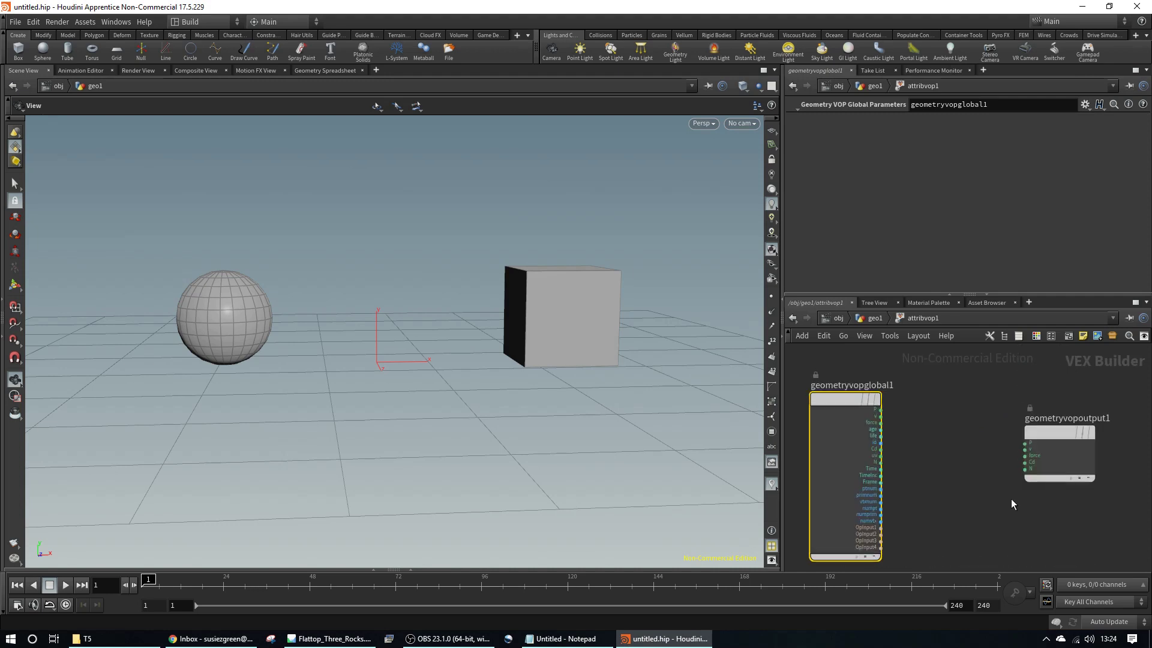
{"action": "scroll", "coordinate": [1010, 499], "scroll_direction": "up", "scroll_amount": 1}
{"action": "key", "text": "Tab"}
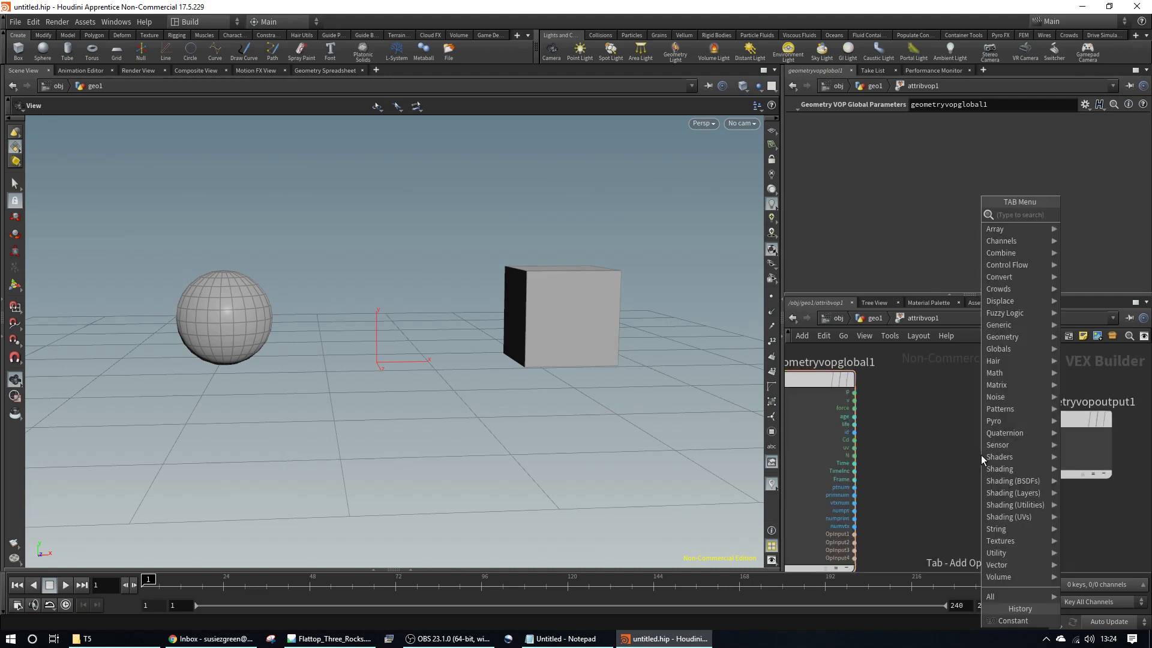
{"action": "type", "text": "c"}
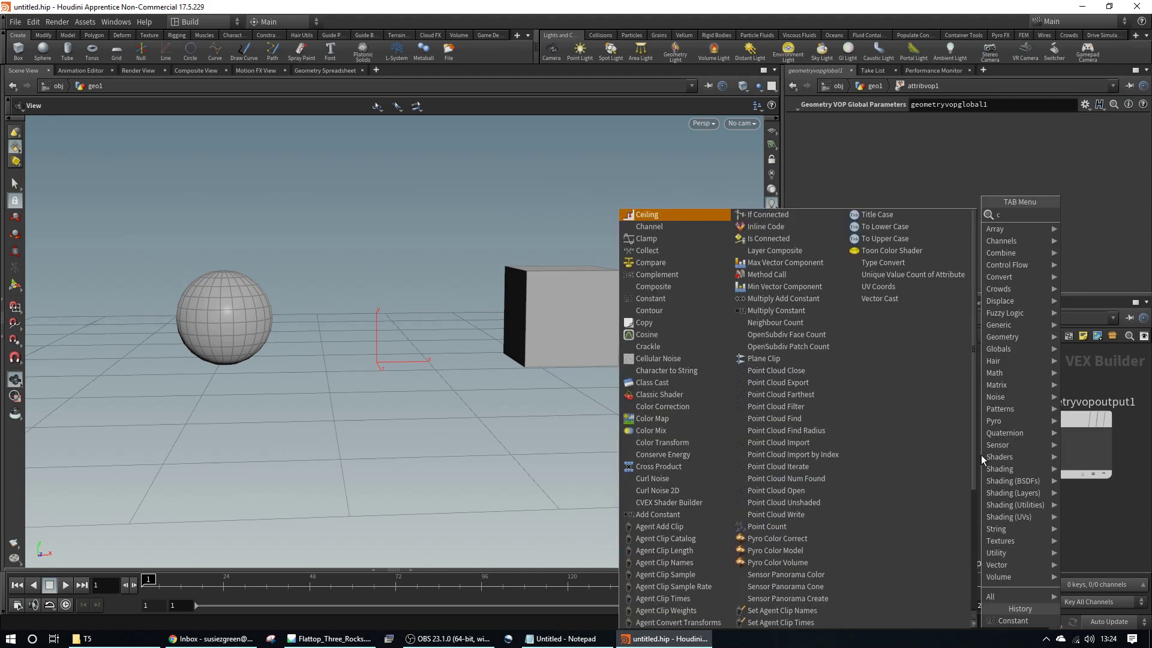
{"action": "type", "text": "onstant"}
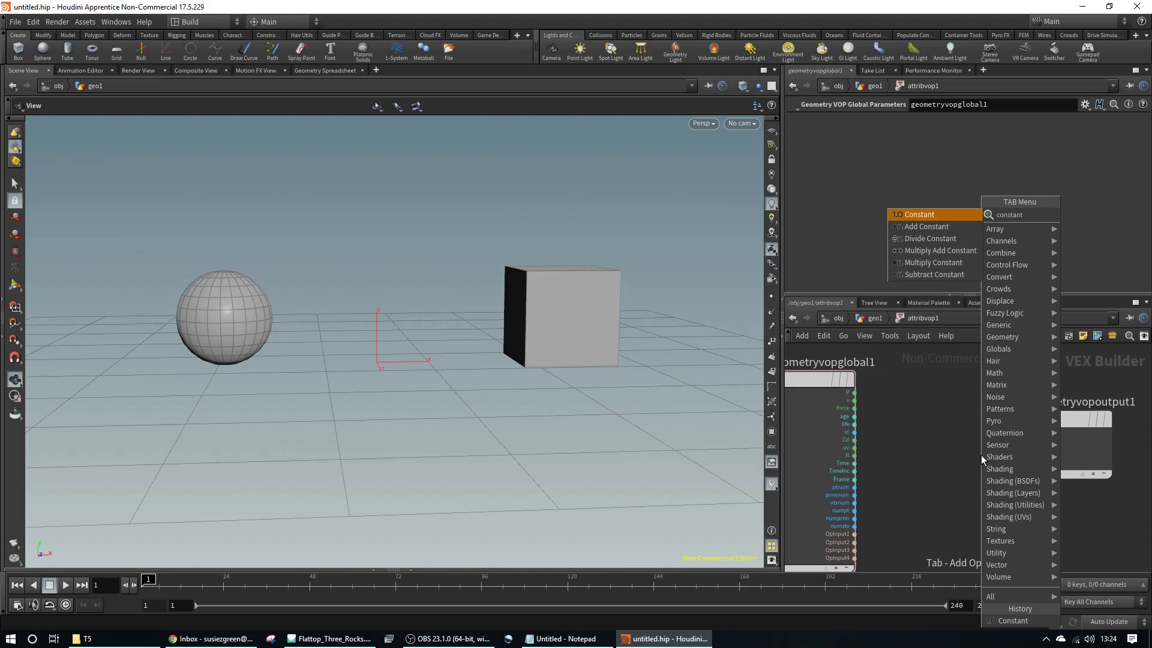
{"action": "key", "text": "Return"}
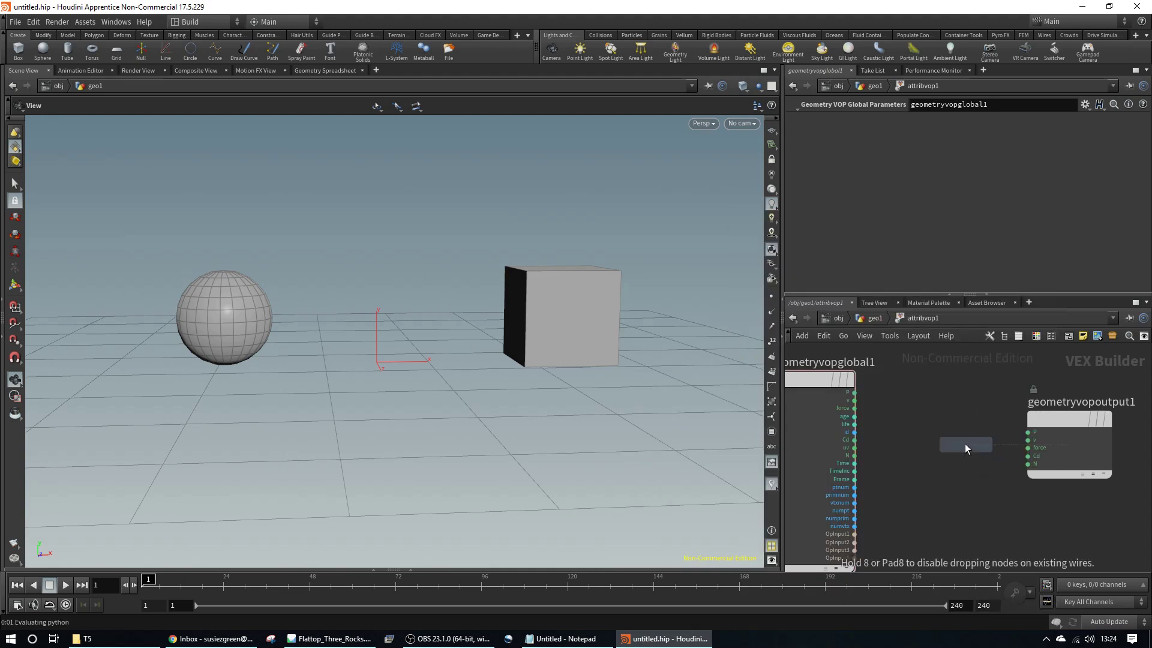
{"action": "left_click", "coordinate": [938, 402]}
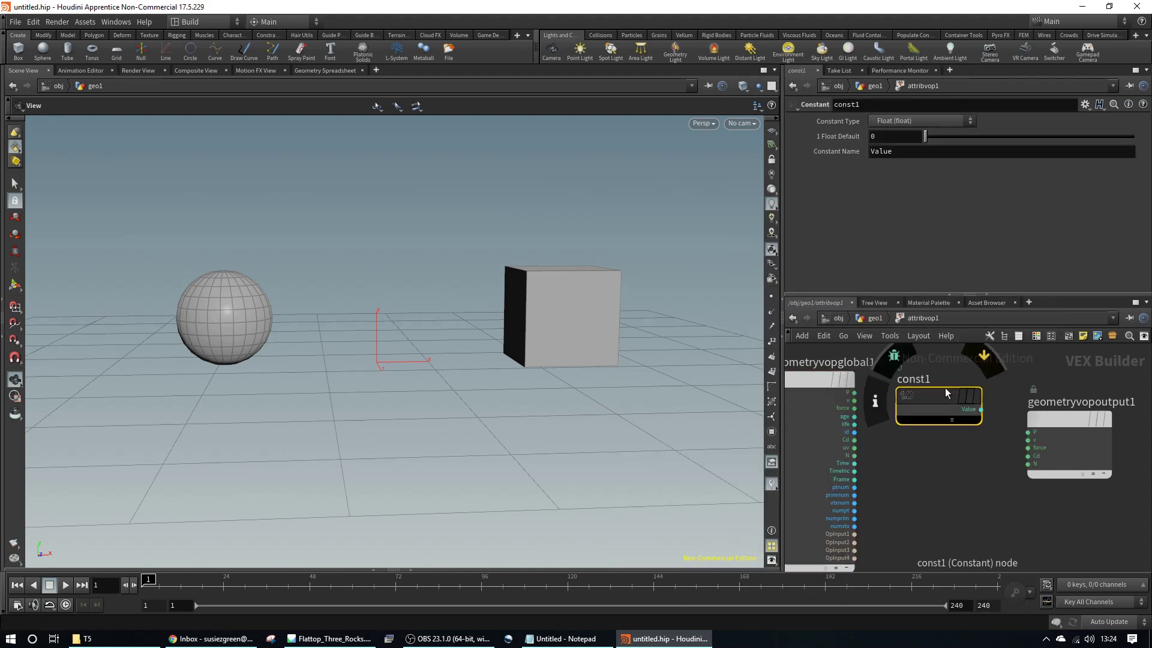
Step: Set the constant's type to Color and choose pink (0.55, 0.17, 0.377)
{"action": "left_click", "coordinate": [953, 121]}
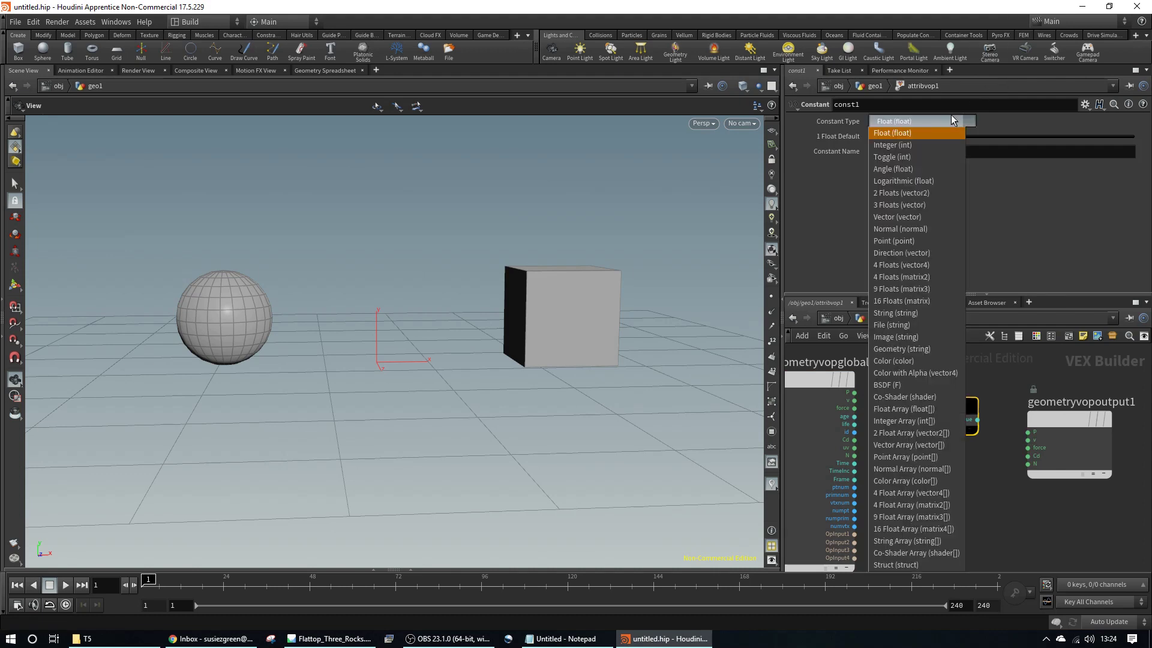
{"action": "left_click", "coordinate": [905, 361]}
{"action": "left_click", "coordinate": [882, 137]}
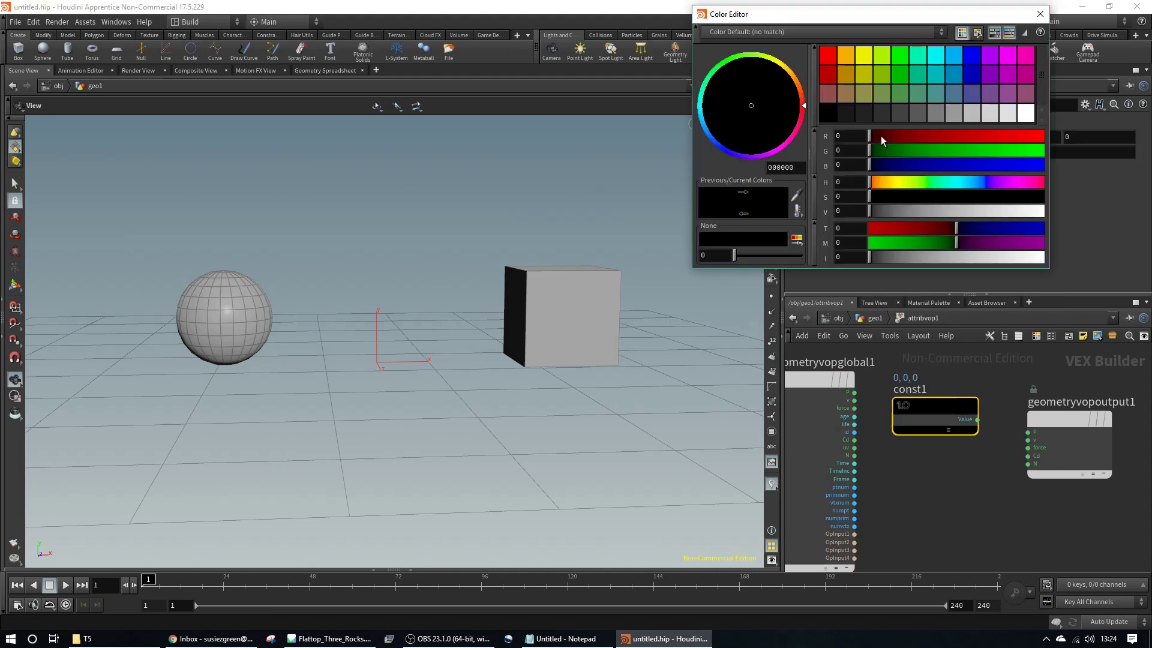
{"action": "left_click", "coordinate": [956, 137]}
{"action": "left_click_drag", "start_coordinate": [957, 137], "coordinate": [966, 137]}
{"action": "left_click", "coordinate": [949, 151]}
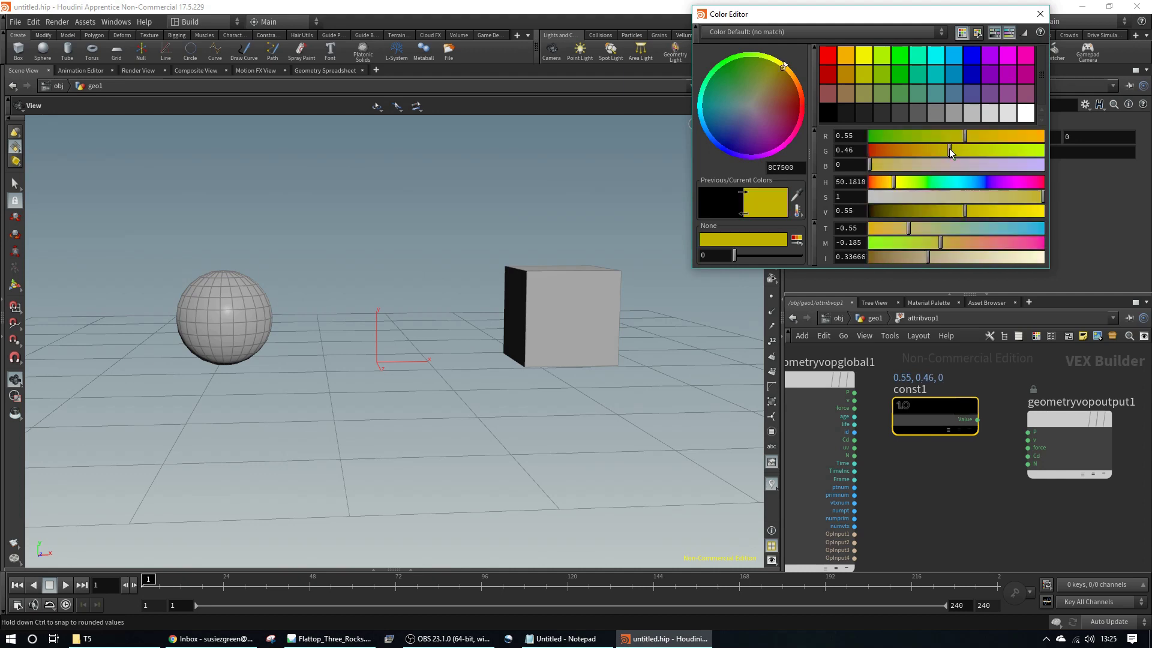
{"action": "left_click_drag", "start_coordinate": [962, 166], "coordinate": [899, 151]}
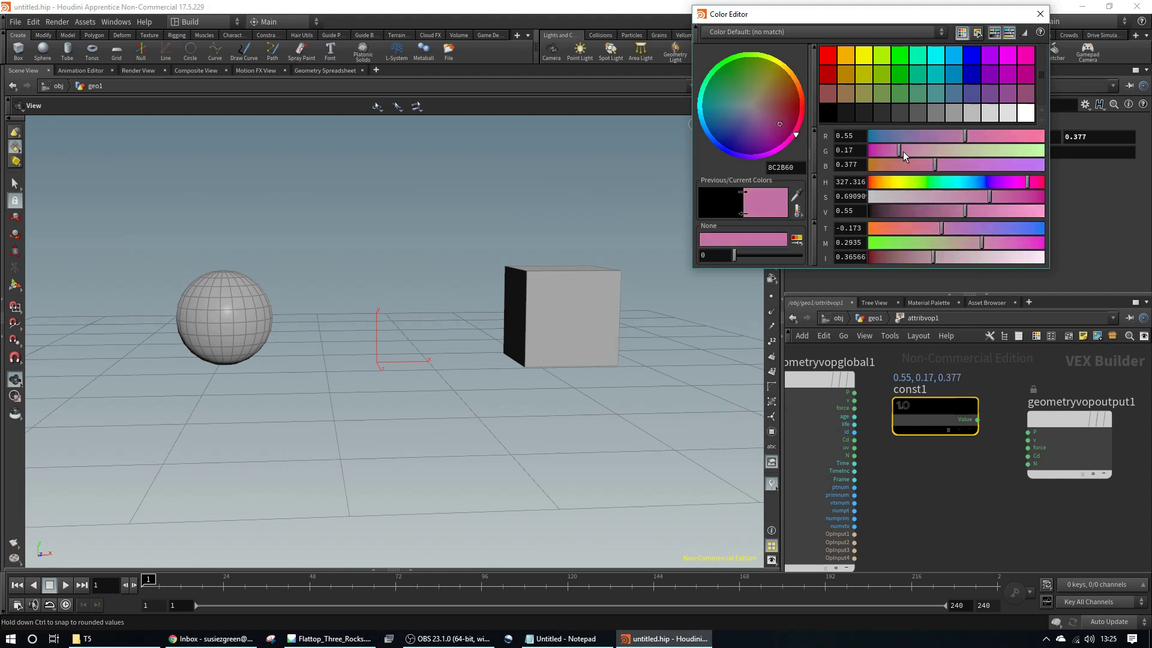
{"action": "left_click", "coordinate": [1040, 15]}
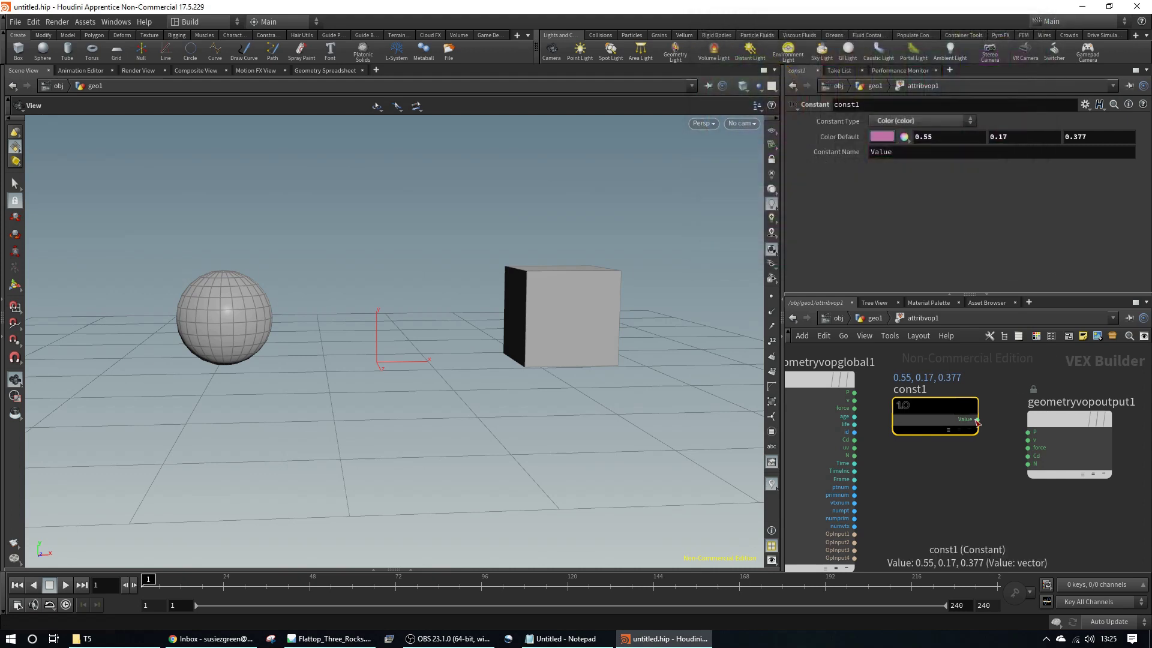
Step: Wire the constant's value into the output's Cd input and return to geo1
{"action": "left_click_drag", "start_coordinate": [976, 420], "coordinate": [1020, 460]}
{"action": "left_click", "coordinate": [1026, 456]}
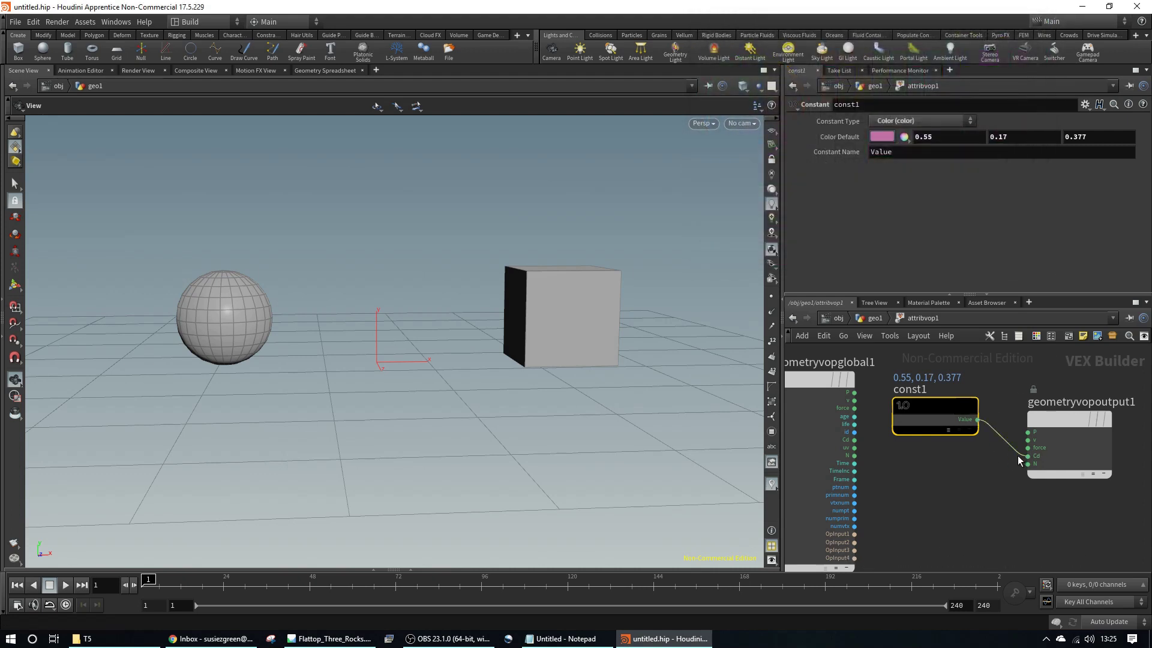
{"action": "left_click", "coordinate": [874, 318]}
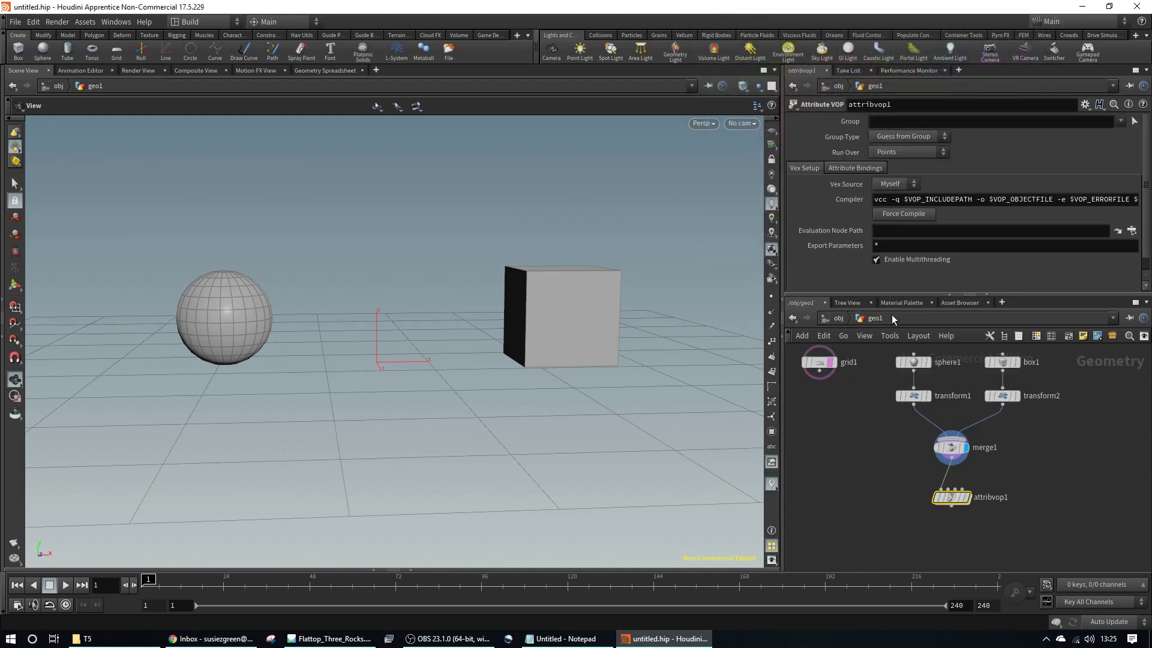
Step: Display attribvop1 to show the pink sphere and box, then rearrange merge1 above it
{"action": "left_click", "coordinate": [969, 496]}
{"action": "mouse_move", "coordinate": [412, 298]}
{"action": "left_mouse_down"}
{"action": "mouse_move", "coordinate": [440, 393]}
{"action": "mouse_move", "coordinate": [478, 296]}
{"action": "mouse_move", "coordinate": [552, 290]}
{"action": "mouse_move", "coordinate": [295, 303]}
{"action": "mouse_move", "coordinate": [391, 298]}
{"action": "mouse_move", "coordinate": [486, 321]}
{"action": "mouse_move", "coordinate": [524, 288]}
{"action": "mouse_move", "coordinate": [681, 282]}
{"action": "mouse_move", "coordinate": [755, 377]}
{"action": "left_mouse_up"}
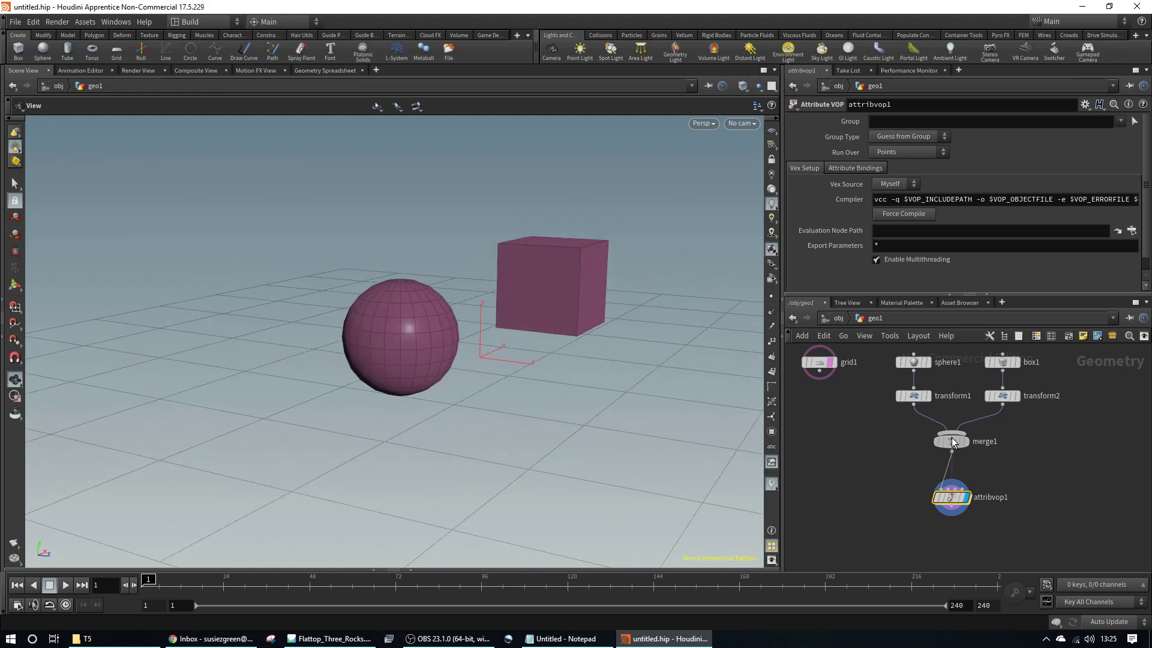
{"action": "left_click_drag", "start_coordinate": [951, 441], "coordinate": [960, 436]}
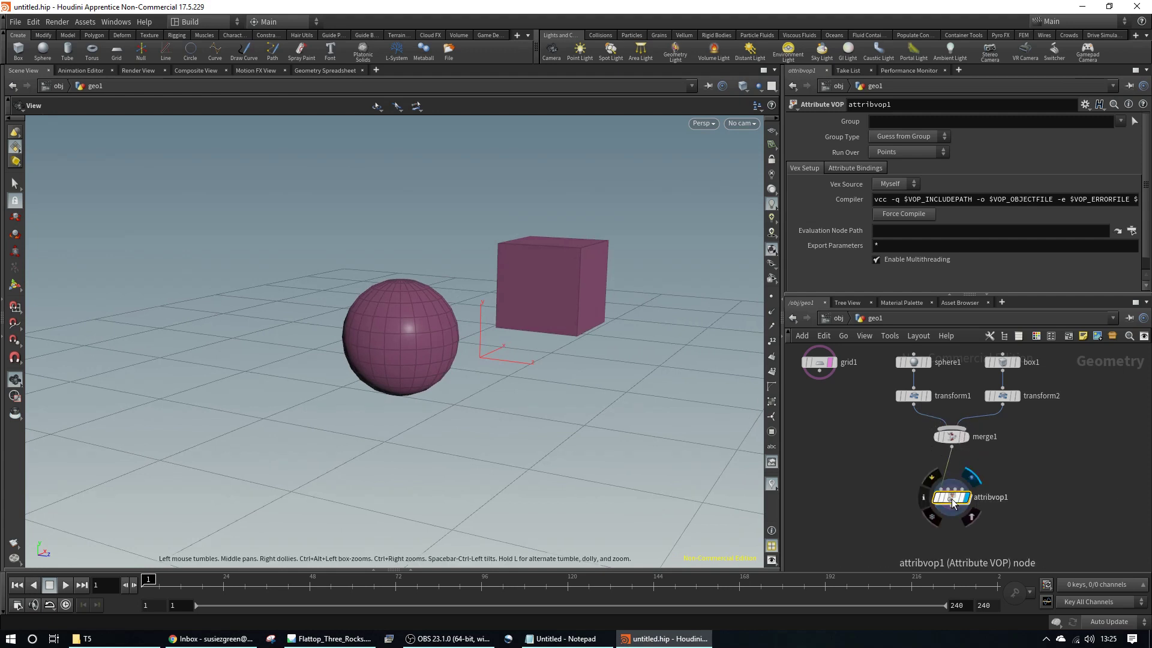
{"action": "left_click_drag", "start_coordinate": [953, 502], "coordinate": [951, 487]}
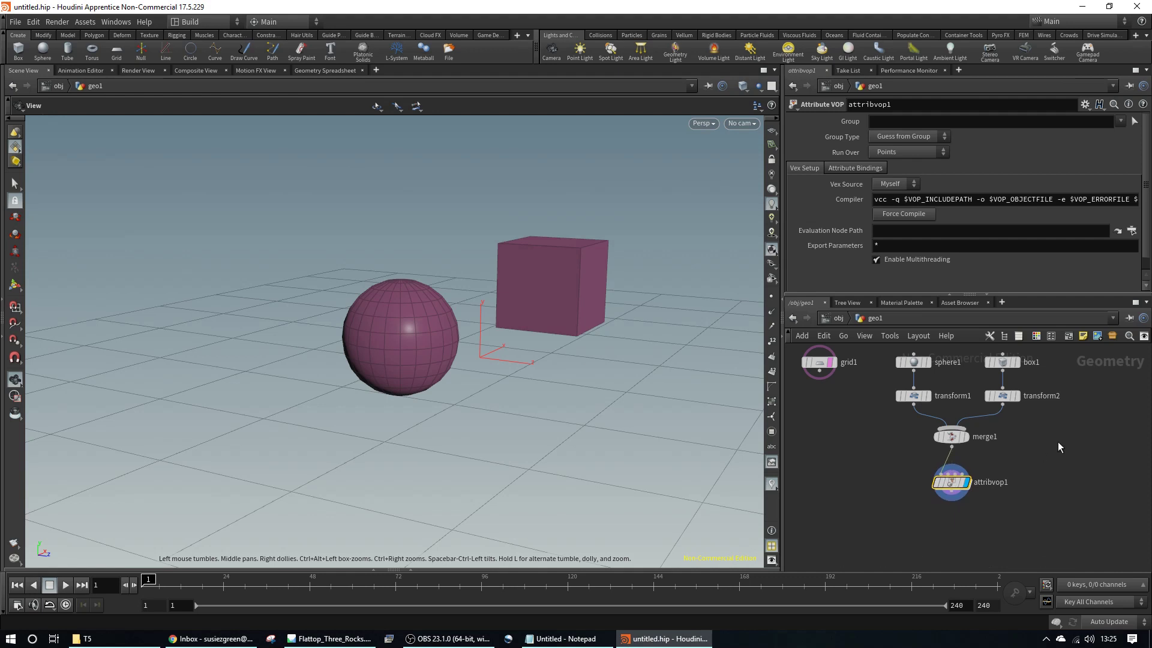
{"action": "left_click_drag", "start_coordinate": [951, 488], "coordinate": [951, 513]}
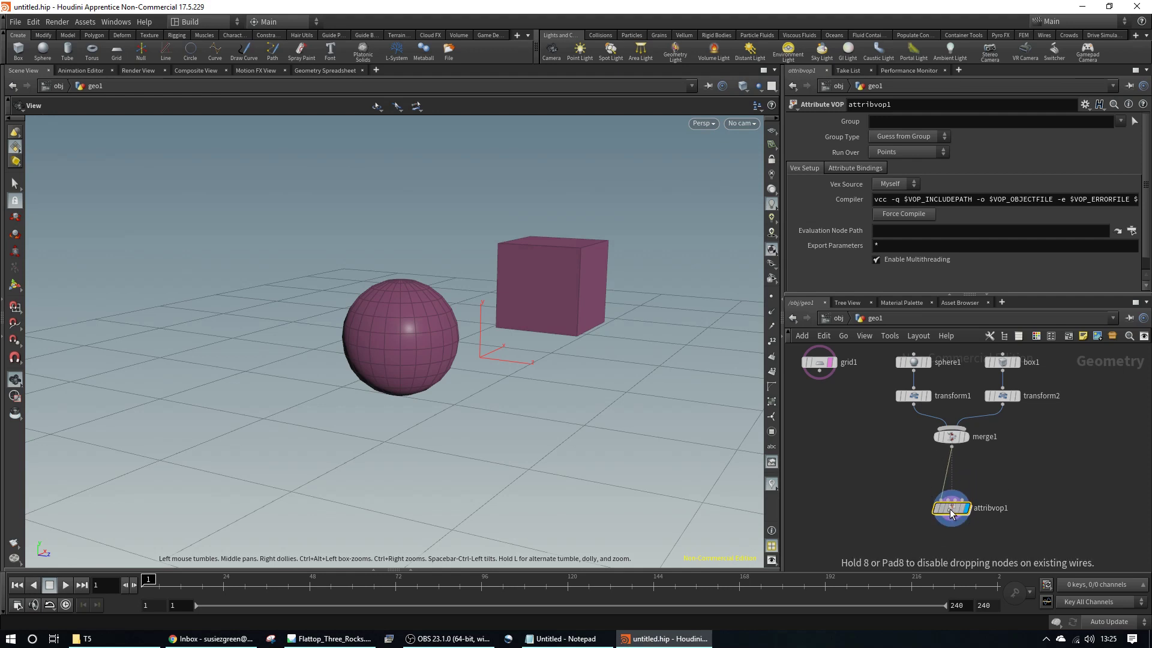
{"action": "left_click_drag", "start_coordinate": [951, 436], "coordinate": [951, 472]}
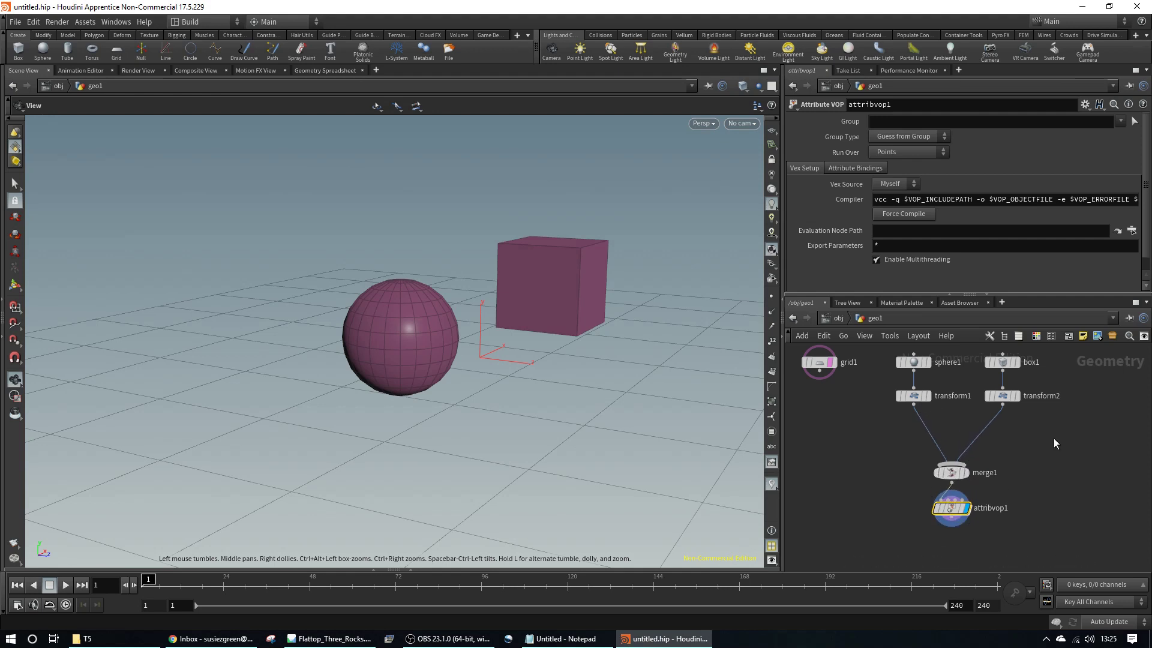
{"action": "left_click", "coordinate": [1015, 440]}
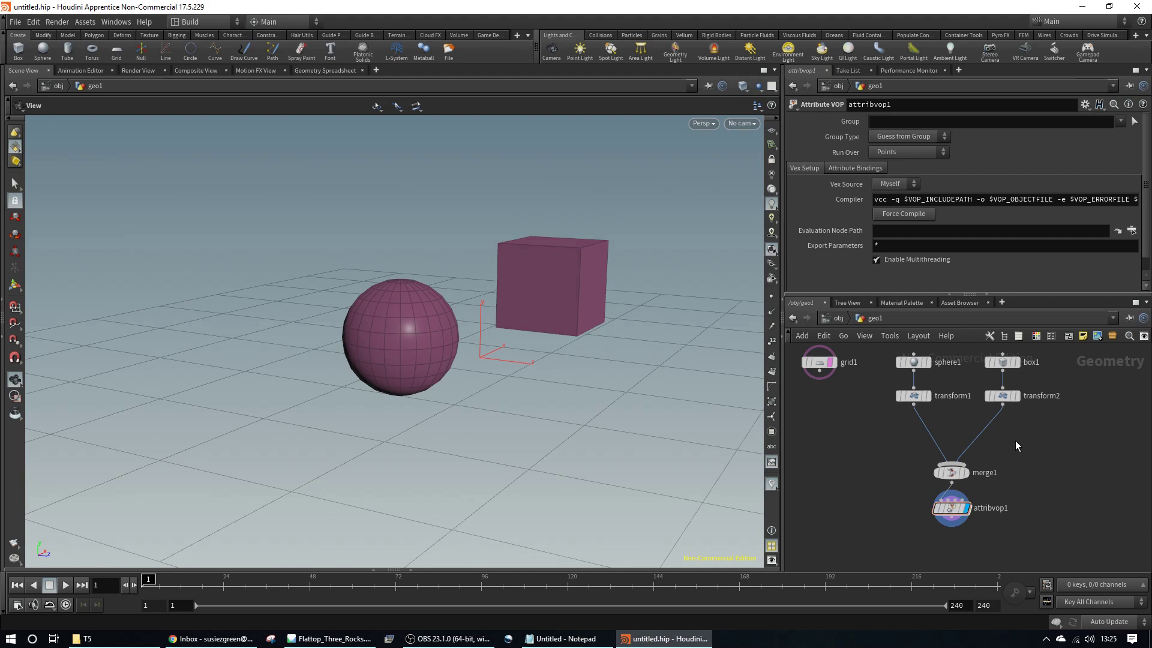
{"action": "key", "text": "Tab"}
{"action": "type", "text": "group"}
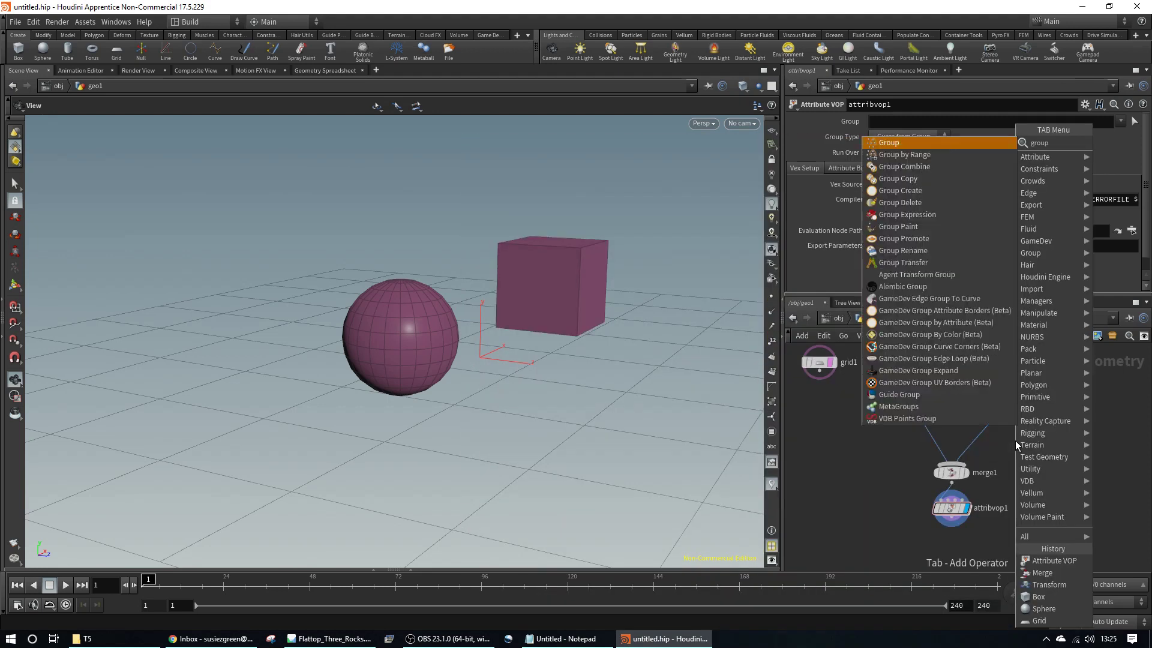
Step: Insert a Group Create node, group1, on the transform1–merge1 wire, aligned under transform1
{"action": "key", "text": "Return"}
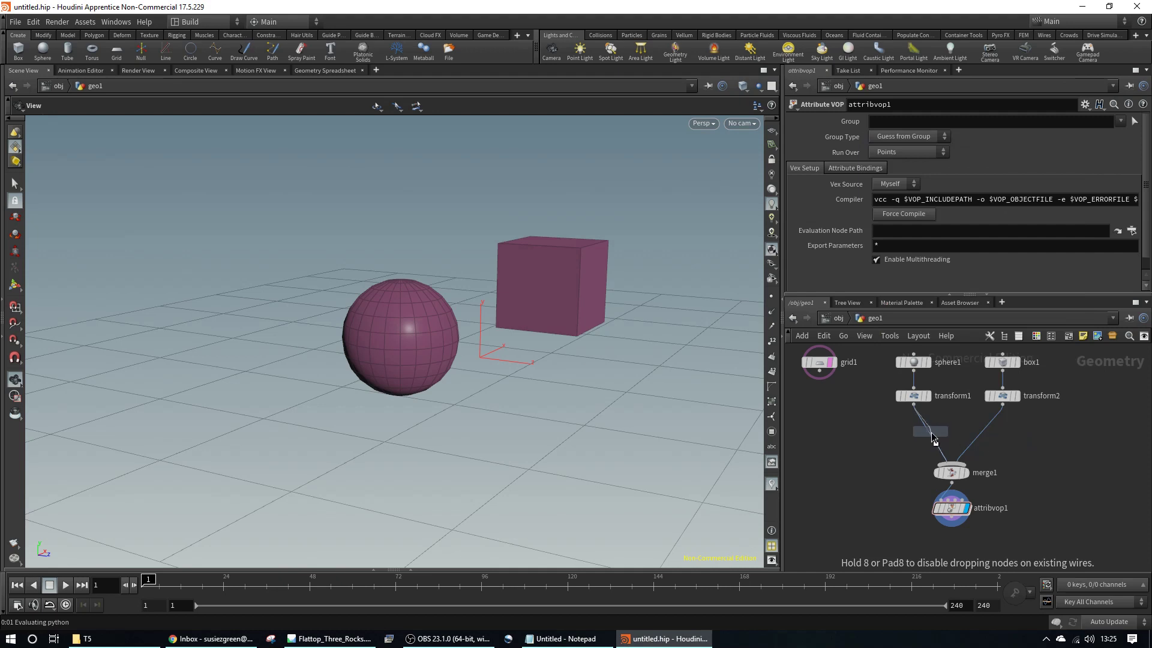
{"action": "left_click", "coordinate": [928, 432]}
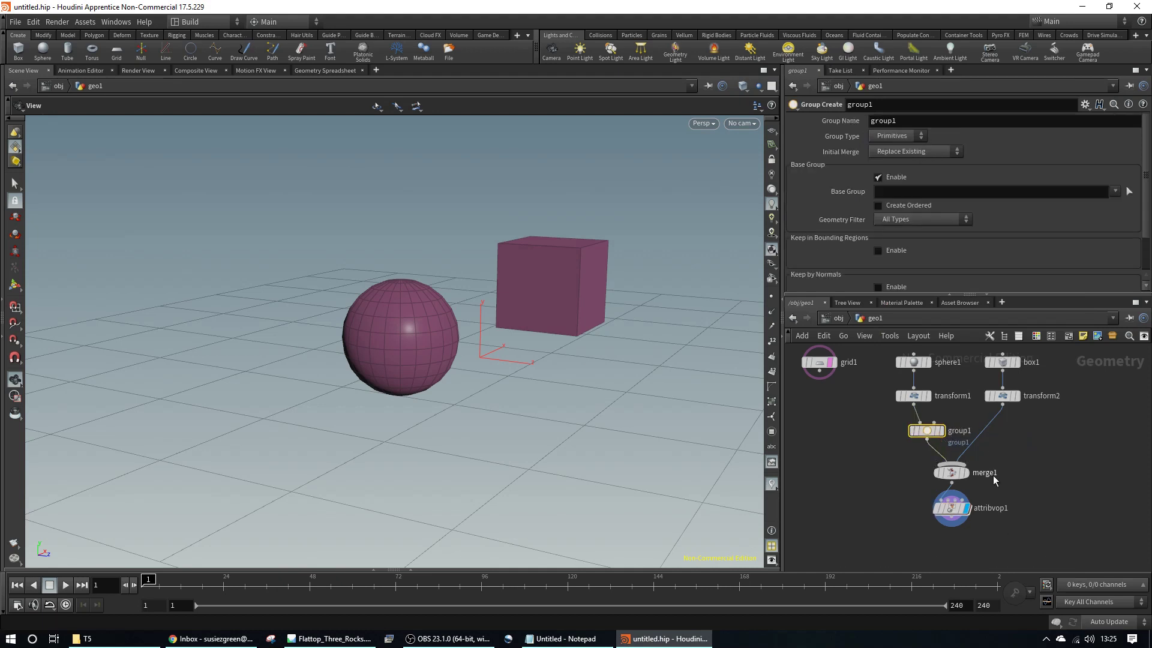
{"action": "left_click_drag", "start_coordinate": [928, 432], "coordinate": [915, 431]}
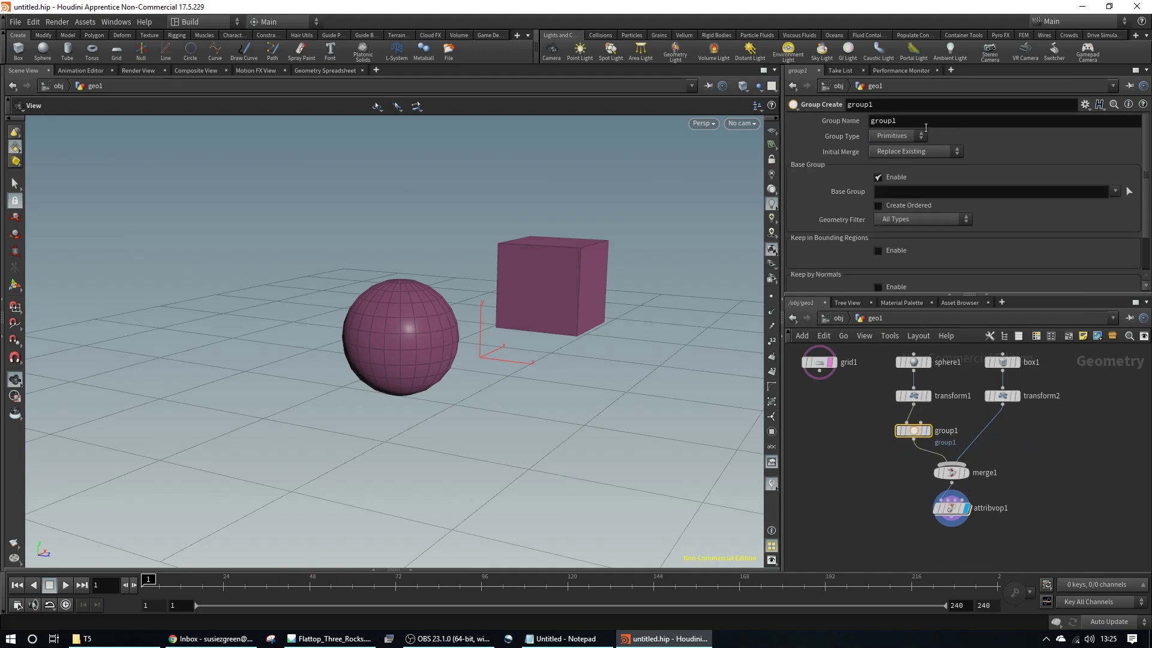
Step: Set group1's Group Name to spheregroup, removing a stray space
{"action": "left_click_drag", "start_coordinate": [912, 120], "coordinate": [823, 120]}
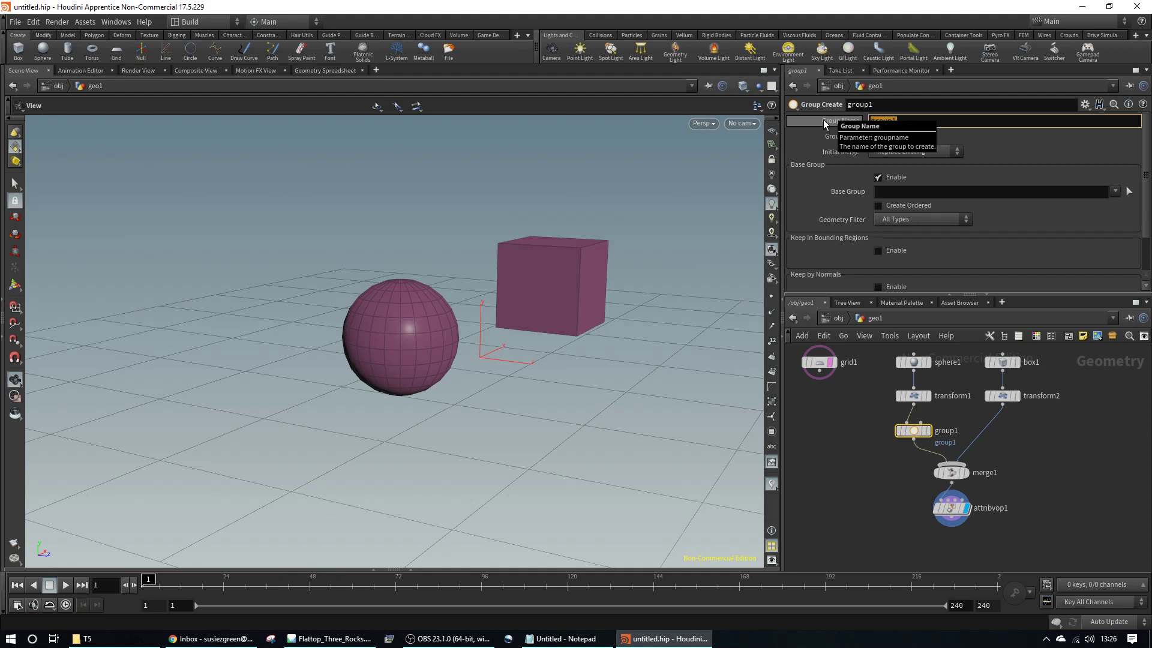
{"action": "type", "text": "c"}
{"action": "type", "text": "phere"}
{"action": "key", "text": "Return"}
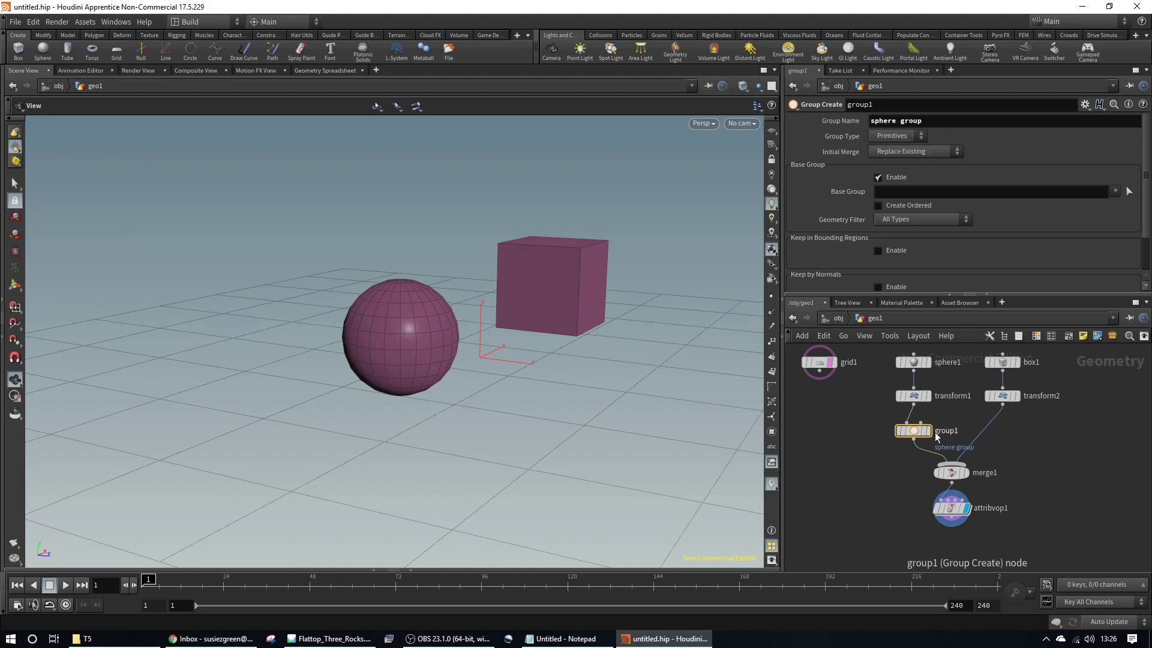
{"action": "left_click", "coordinate": [900, 122]}
{"action": "key", "text": "BackSpace"}
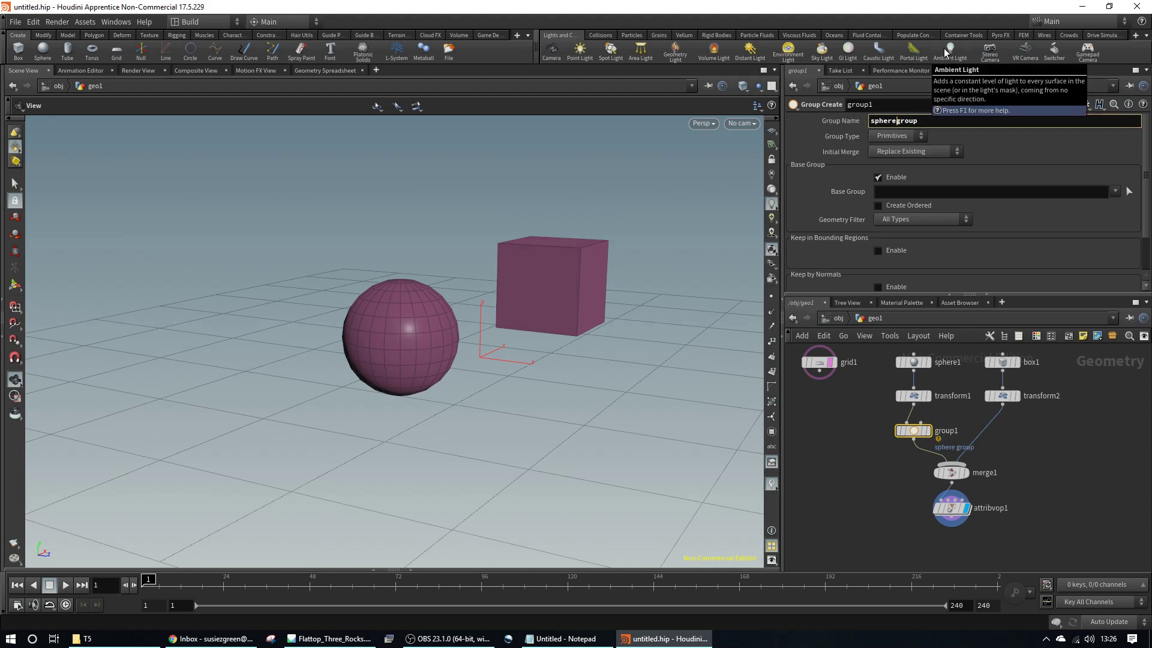
{"action": "key", "text": "Return"}
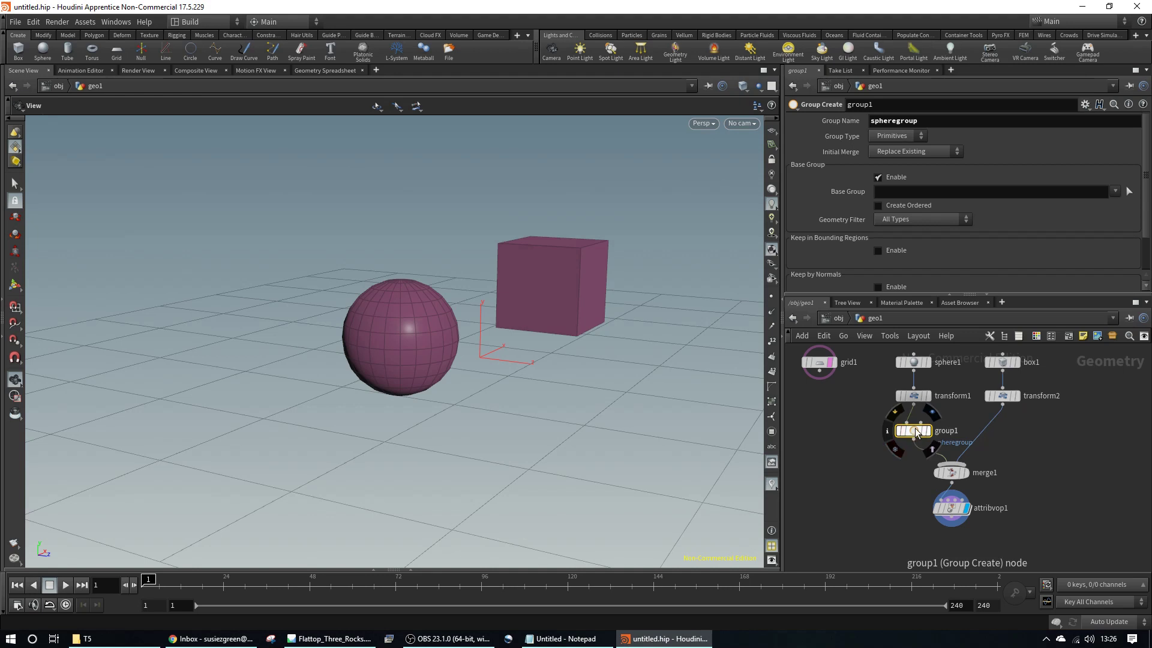
Step: Paste a copy of the group node onto the transform2–merge1 wire with group name boxgroup
{"action": "key", "text": "ctrl+c"}
{"action": "key", "text": "ctrl+v"}
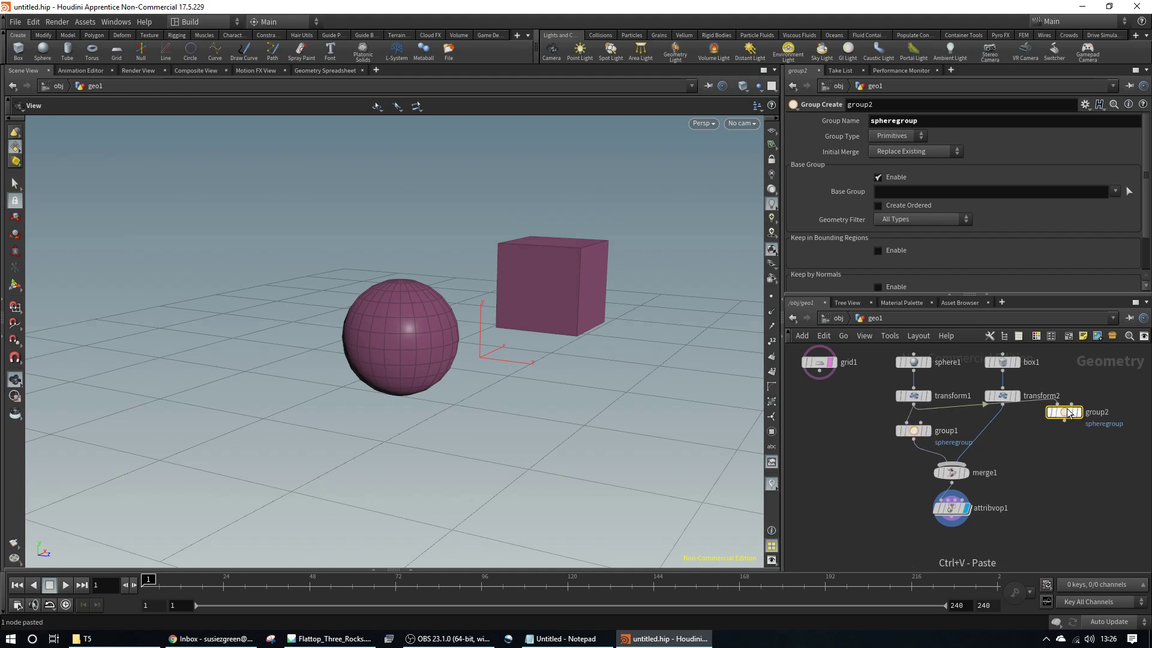
{"action": "left_click", "coordinate": [995, 443]}
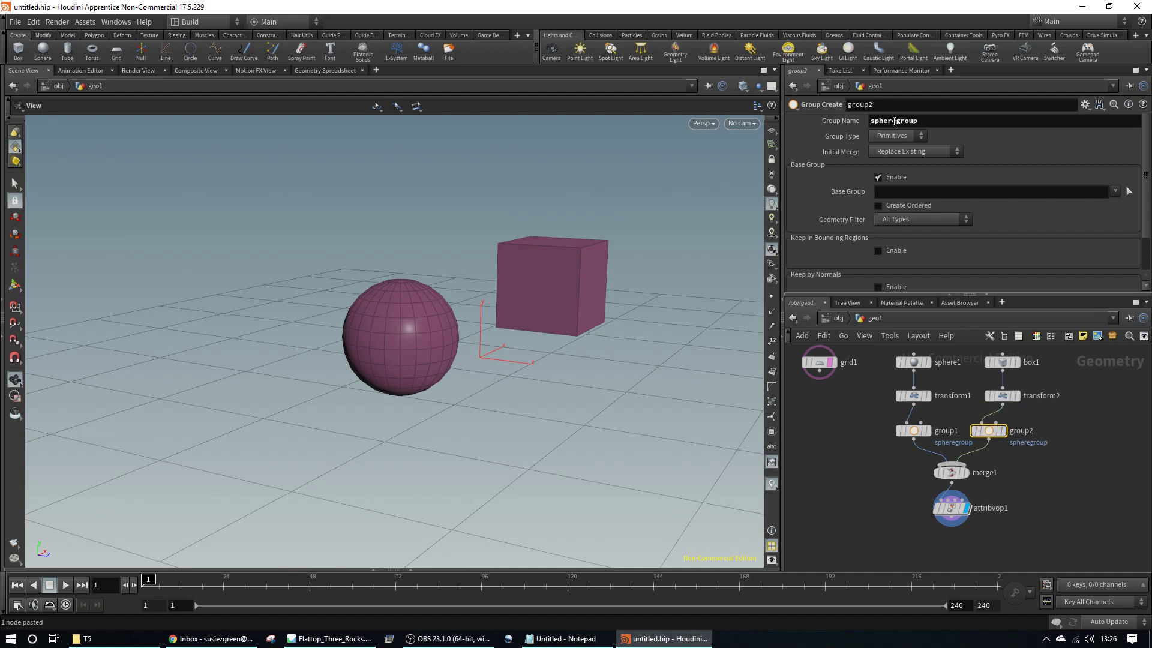
{"action": "left_click_drag", "start_coordinate": [894, 121], "coordinate": [870, 121]}
{"action": "type", "text": "box"}
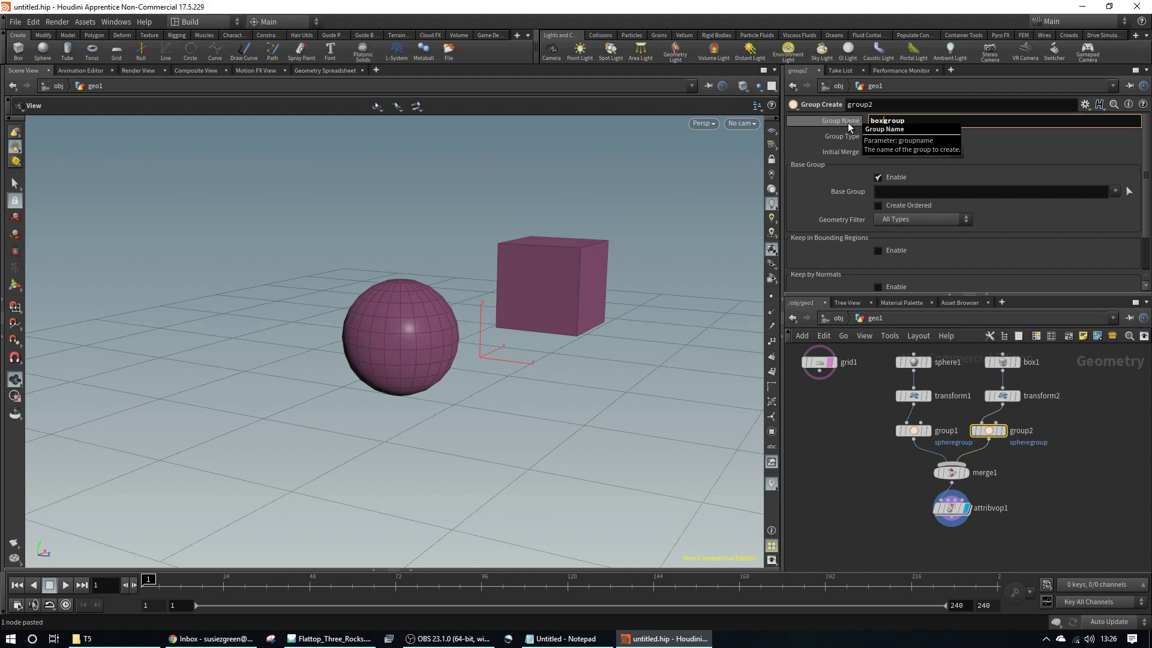
{"action": "key", "text": "Return"}
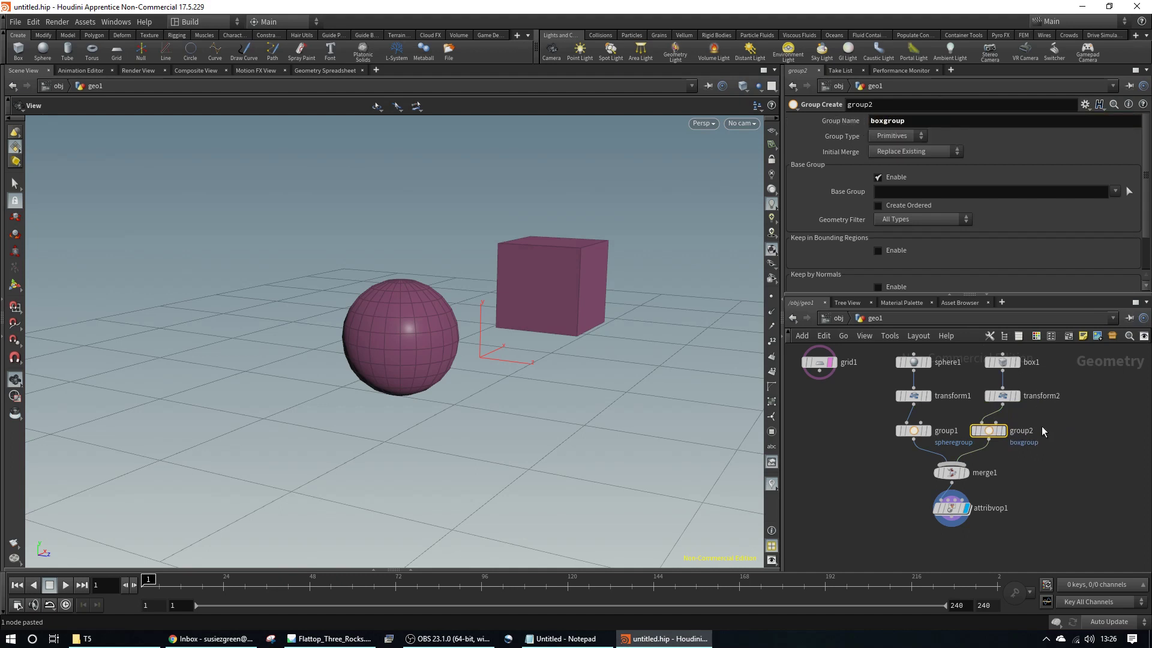
{"action": "left_click_drag", "start_coordinate": [1025, 433], "coordinate": [1032, 433]}
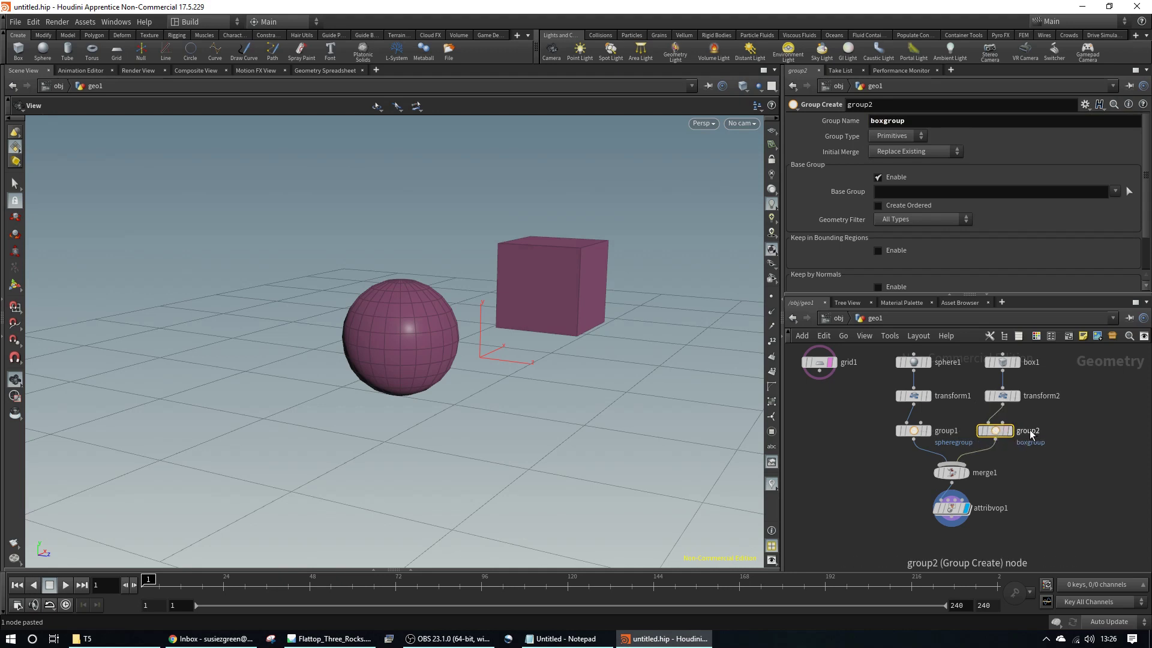
Step: Rename the group2 node to boxgroup and group1 to spheregroup
{"action": "double_click", "coordinate": [1031, 433]}
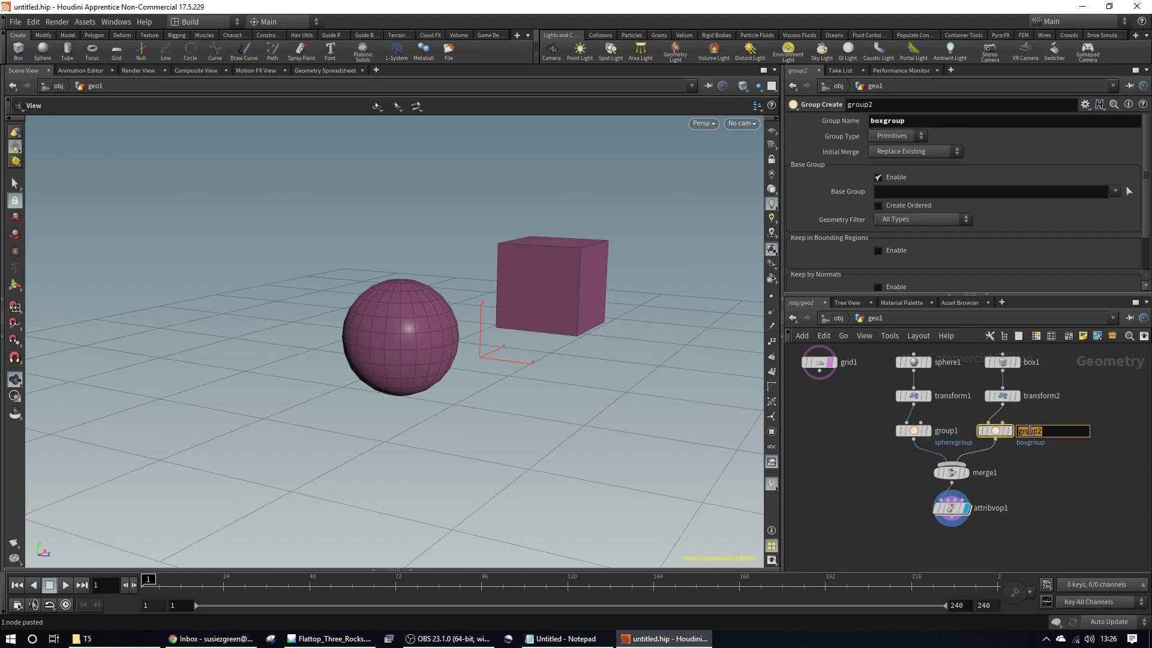
{"action": "type", "text": "boxg"}
{"action": "type", "text": "rou"}
{"action": "key", "text": "Return"}
{"action": "double_click", "coordinate": [942, 430]}
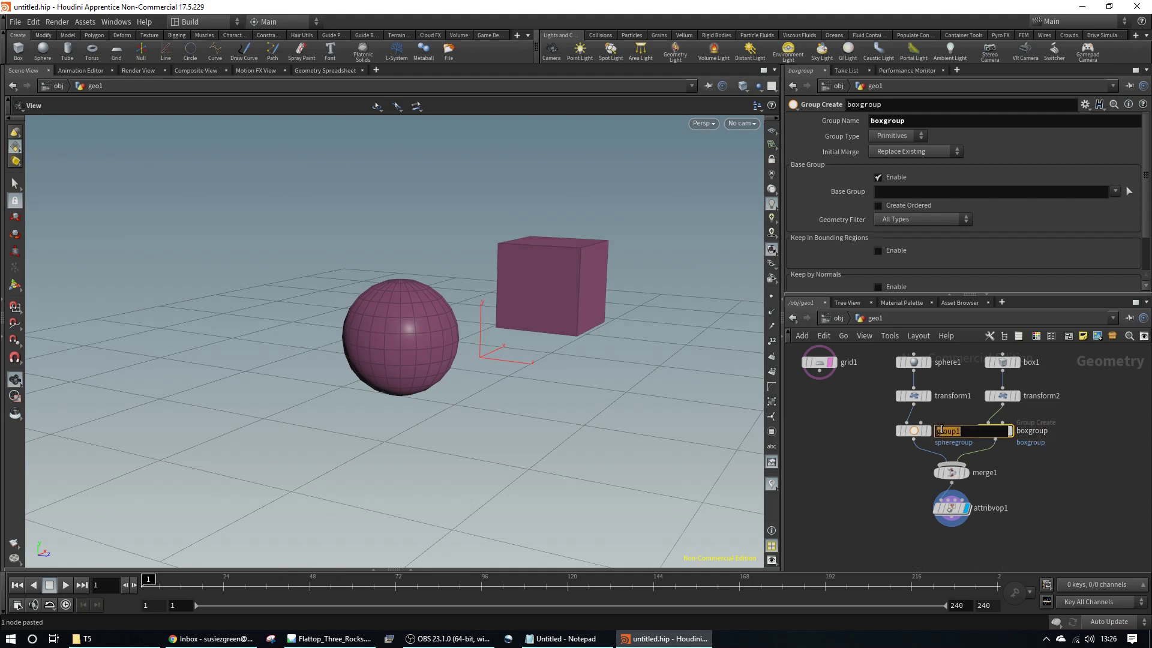
{"action": "type", "text": "sphere"}
{"action": "key", "text": "Return"}
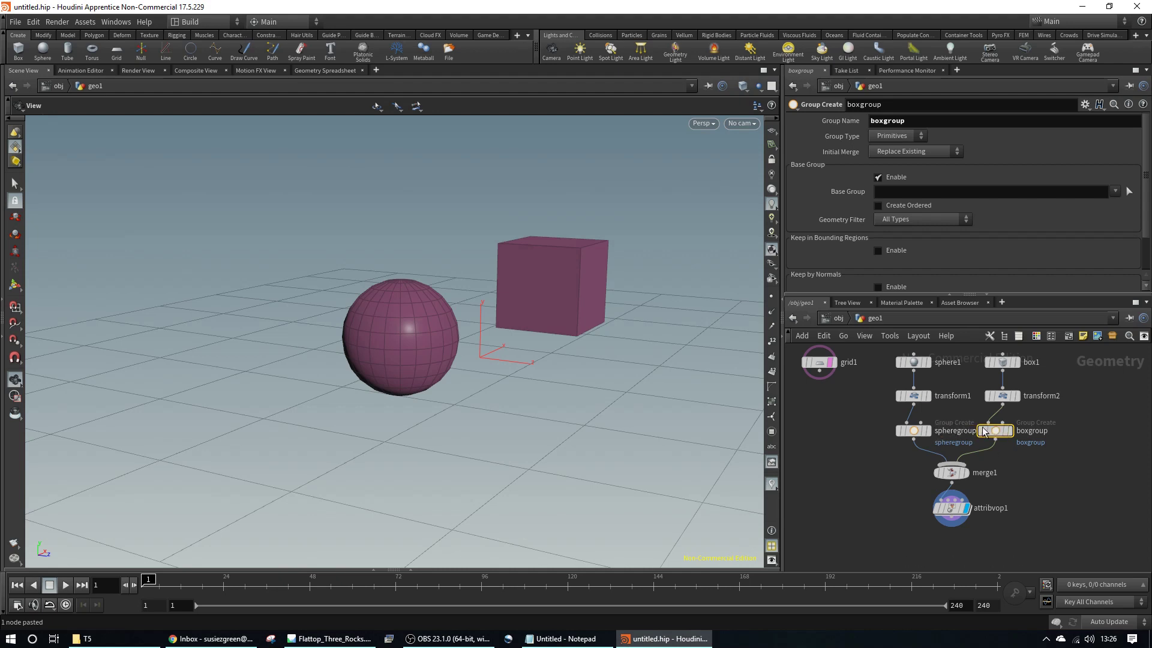
{"action": "left_click_drag", "start_coordinate": [990, 431], "coordinate": [997, 432]}
Step: Check merge1's groups, then set the Group Type to Points on spheregroup and boxgroup
{"action": "left_click", "coordinate": [956, 474]}
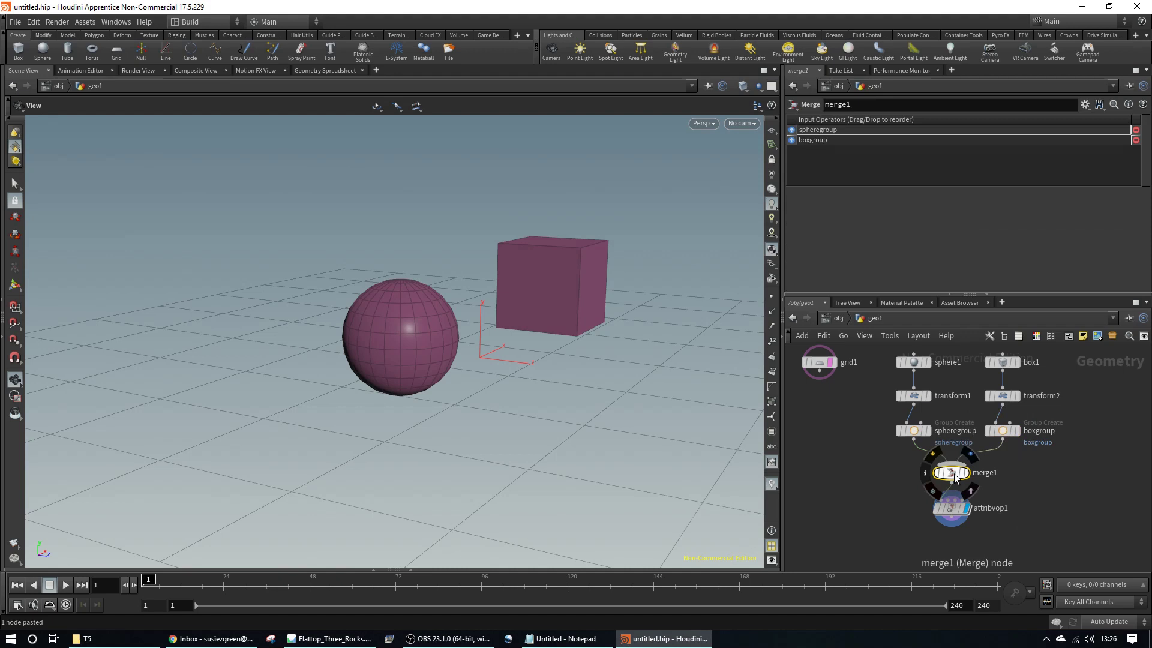
{"action": "middle_click", "coordinate": [954, 473]}
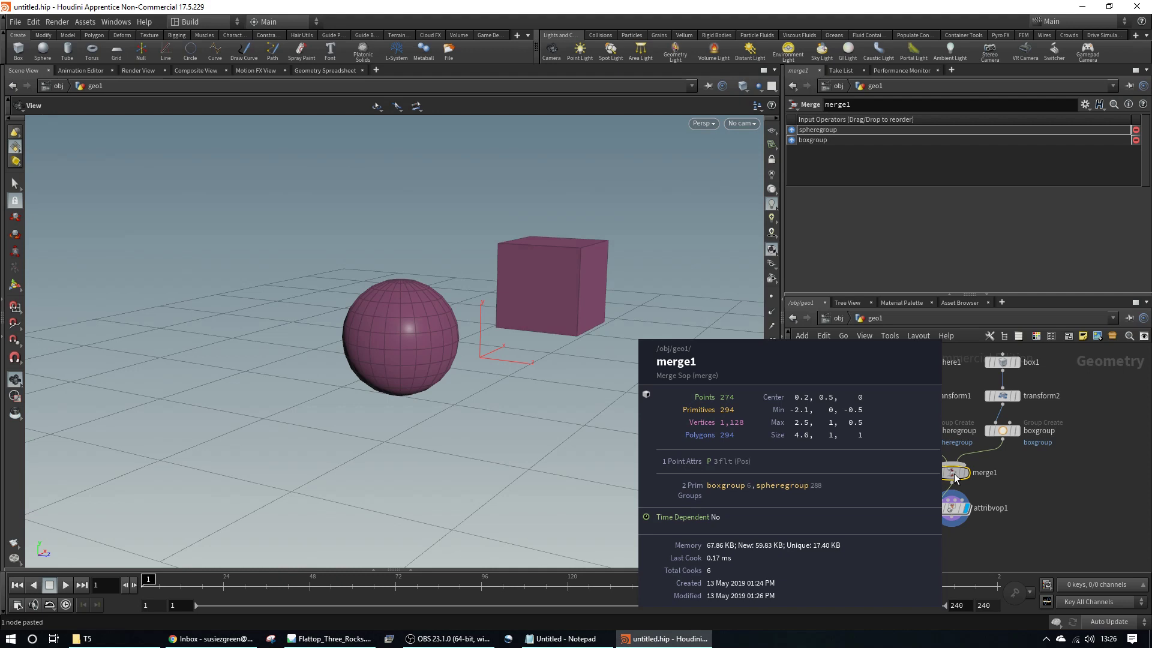
{"action": "left_click", "coordinate": [914, 429]}
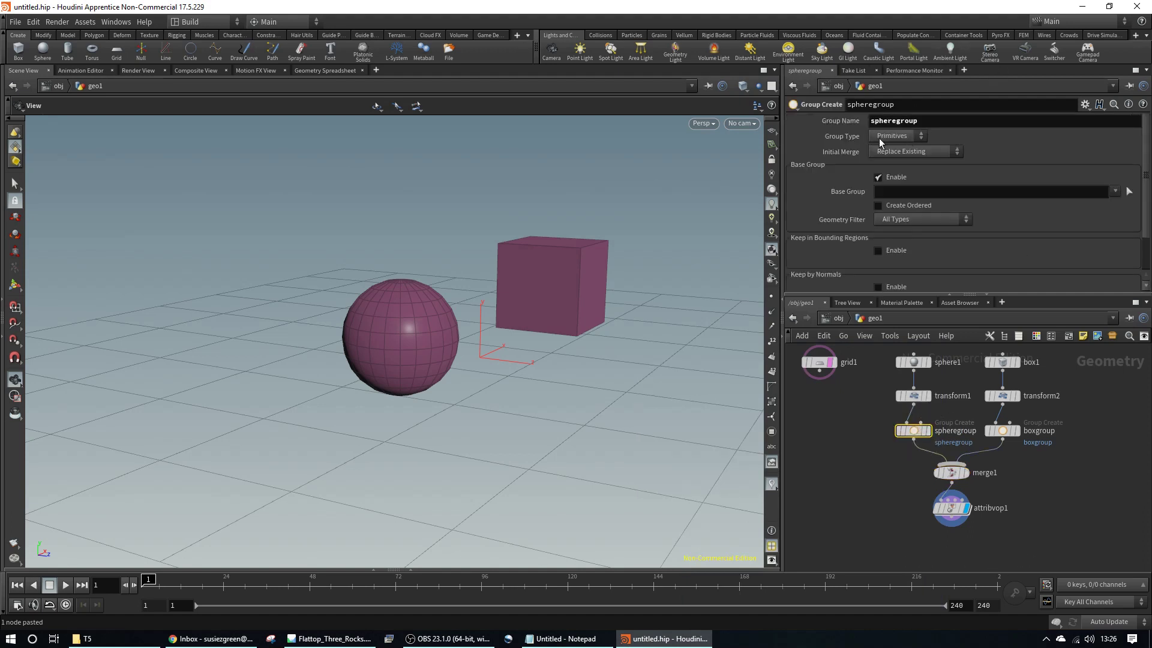
{"action": "left_click", "coordinate": [913, 136]}
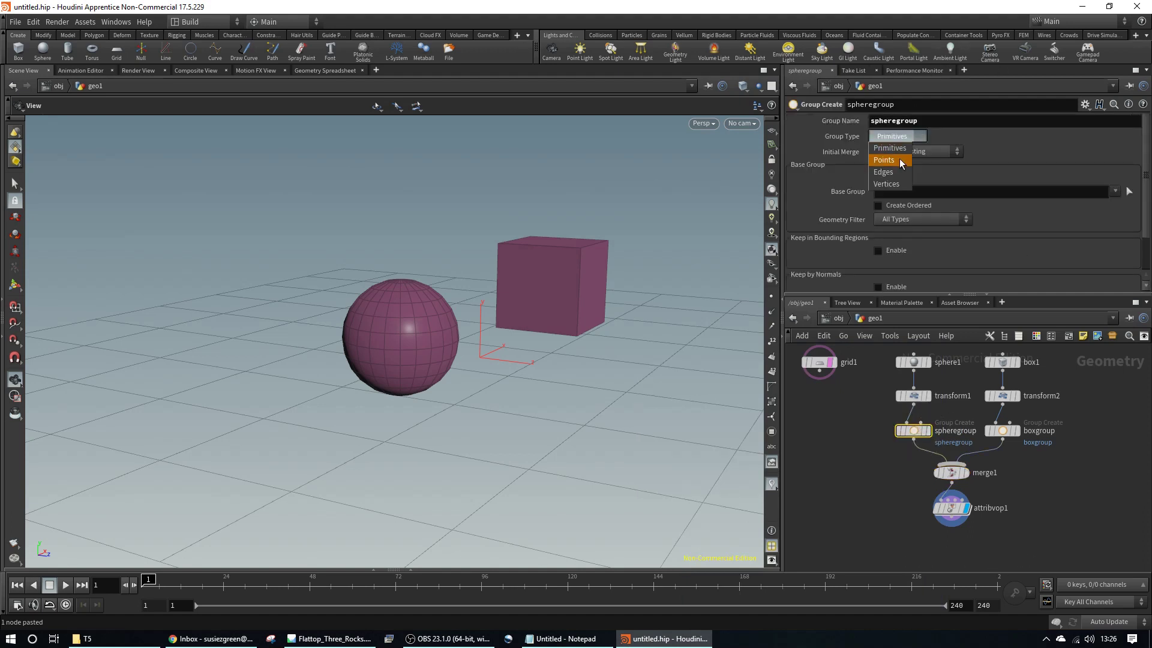
{"action": "left_click", "coordinate": [1002, 431]}
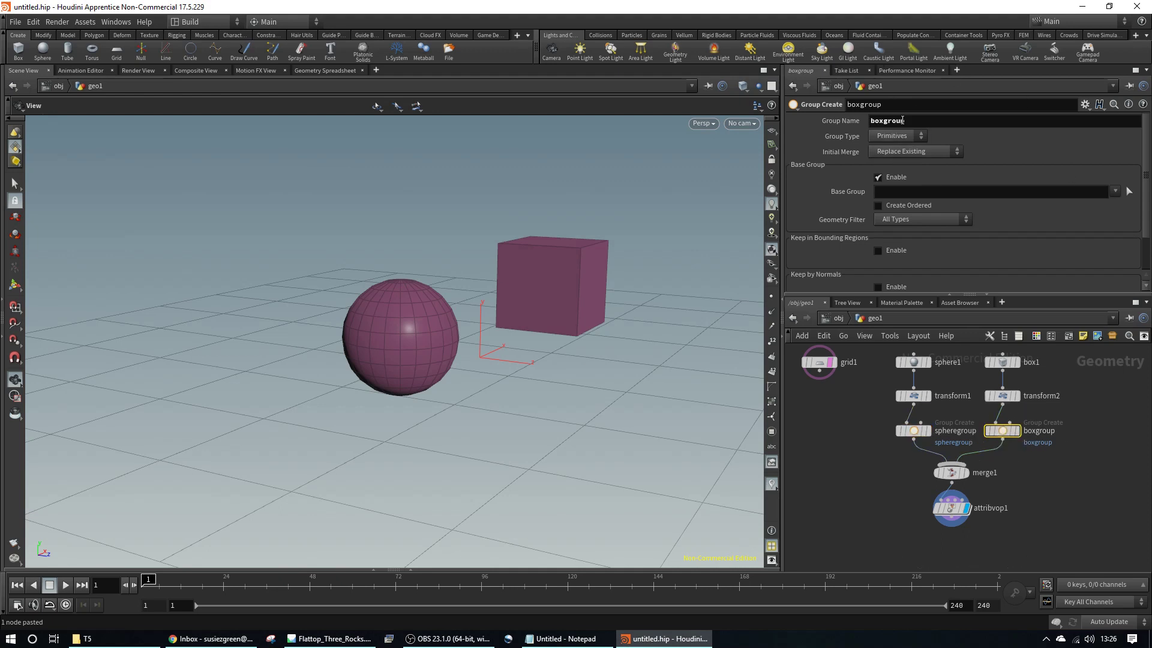
{"action": "left_click", "coordinate": [904, 136]}
{"action": "left_click", "coordinate": [891, 159]}
Step: Confirm merge1 now holds point groups: boxgroup with 8 points, spheregroup with 266
{"action": "left_click", "coordinate": [951, 510]}
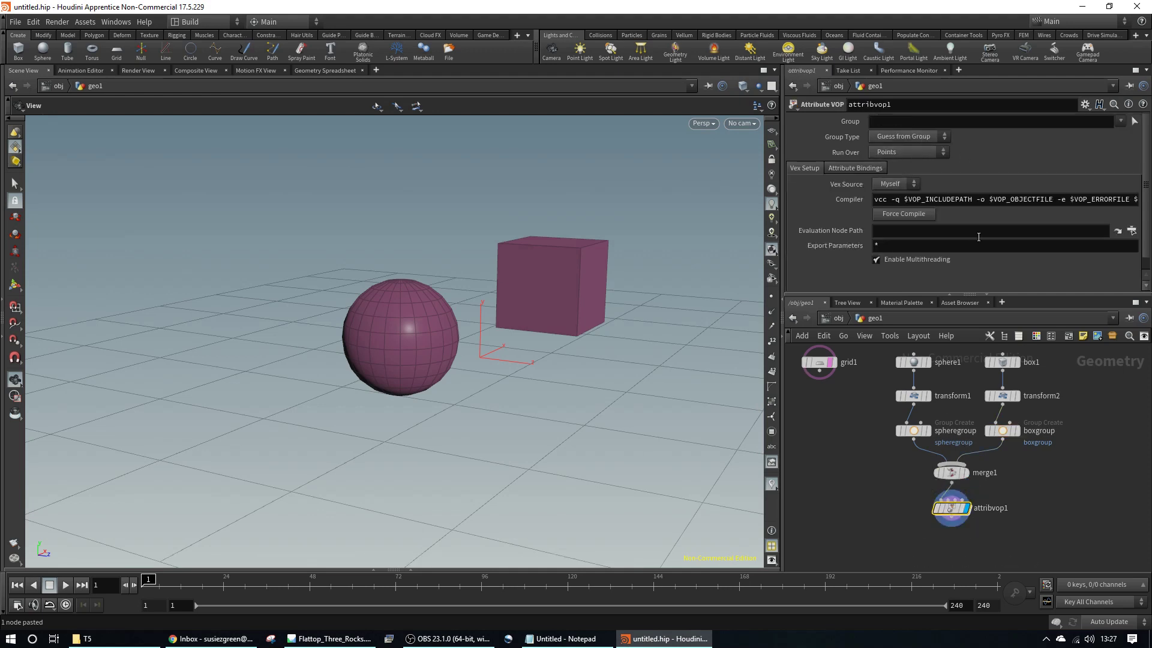
{"action": "middle_click", "coordinate": [955, 473]}
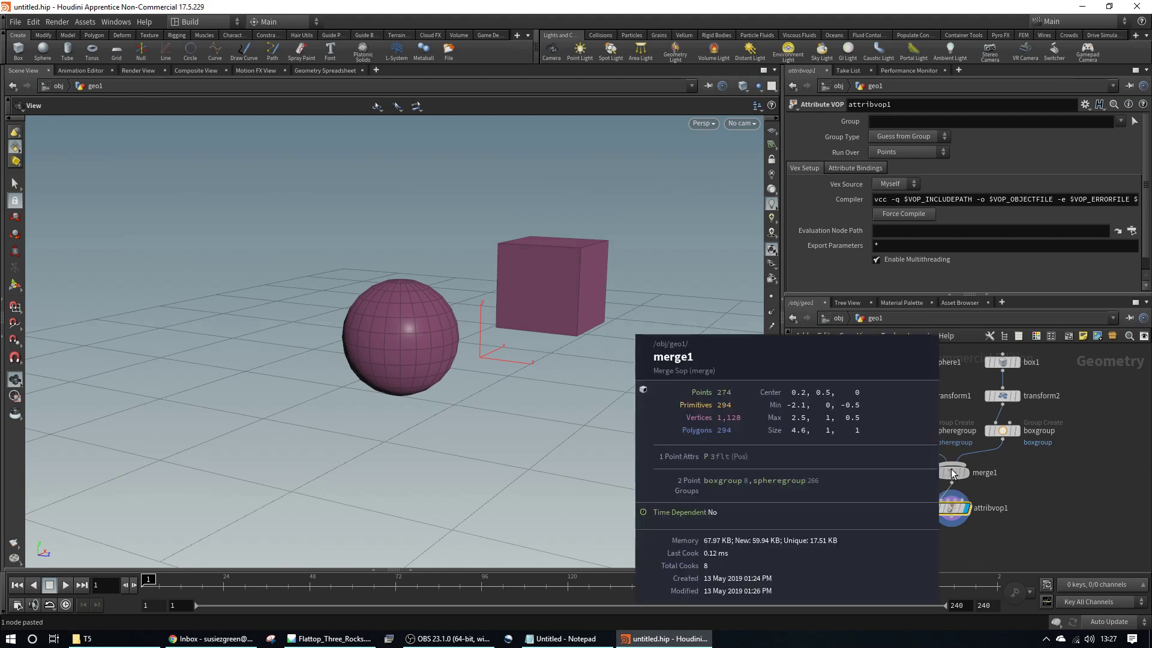
{"action": "middle_click_drag", "start_coordinate": [952, 474], "coordinate": [952, 475]}
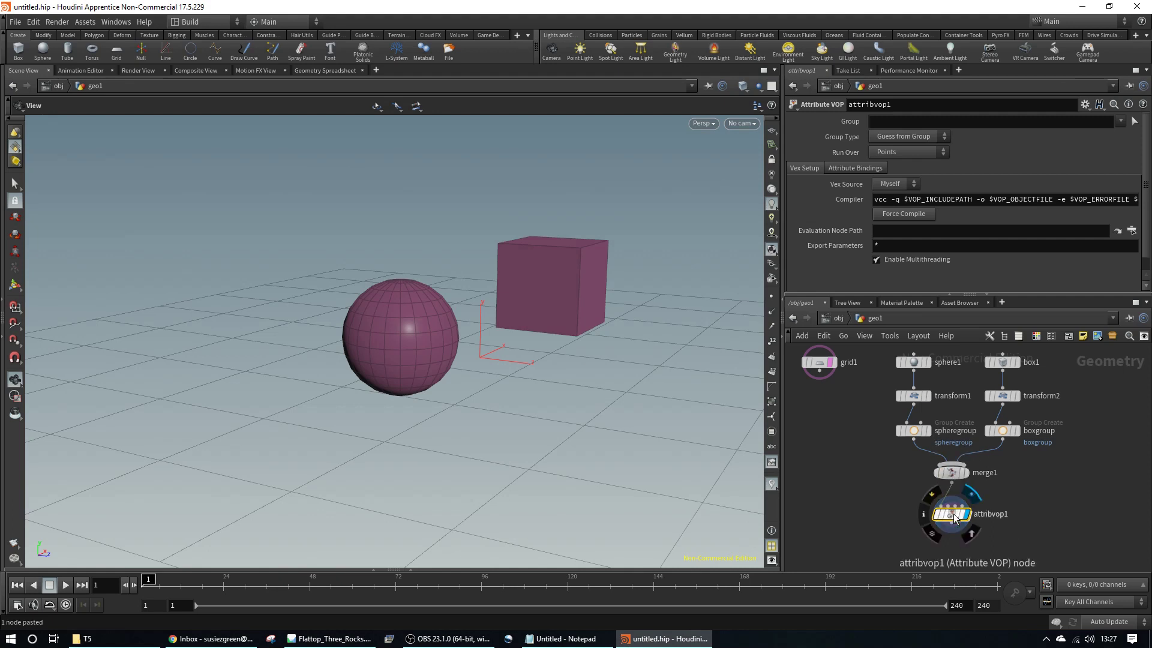
Step: Try boxgroup in the Attribute VOP's Group field, then clear the field
{"action": "left_click_drag", "start_coordinate": [953, 472], "coordinate": [952, 475]}
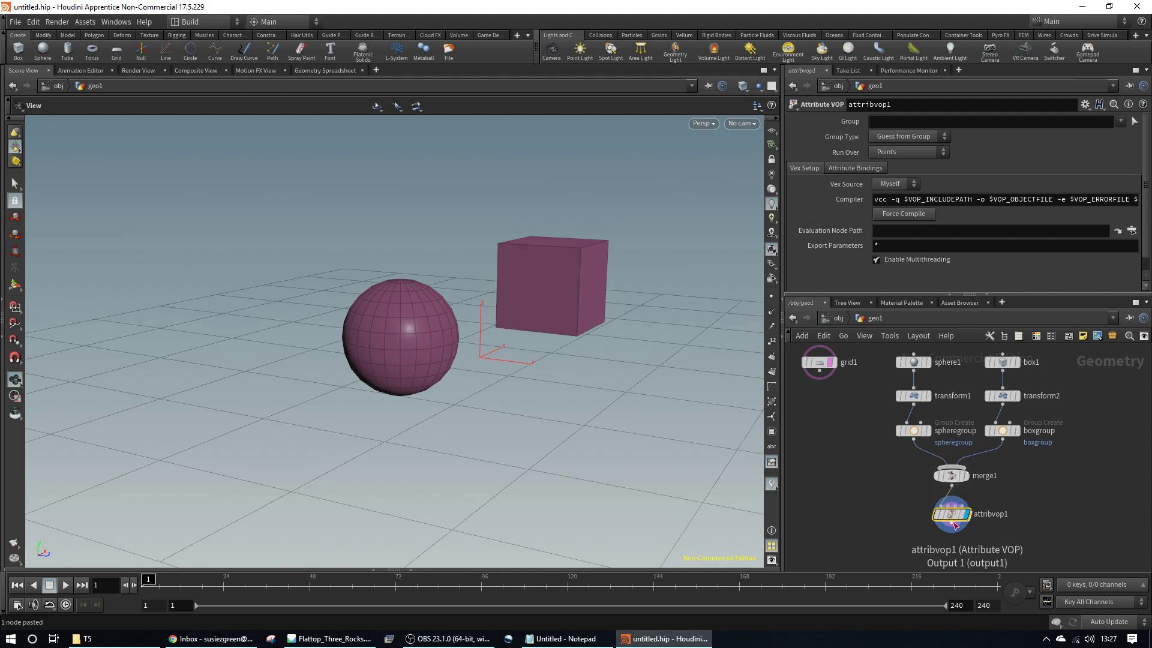
{"action": "left_click", "coordinate": [1119, 121]}
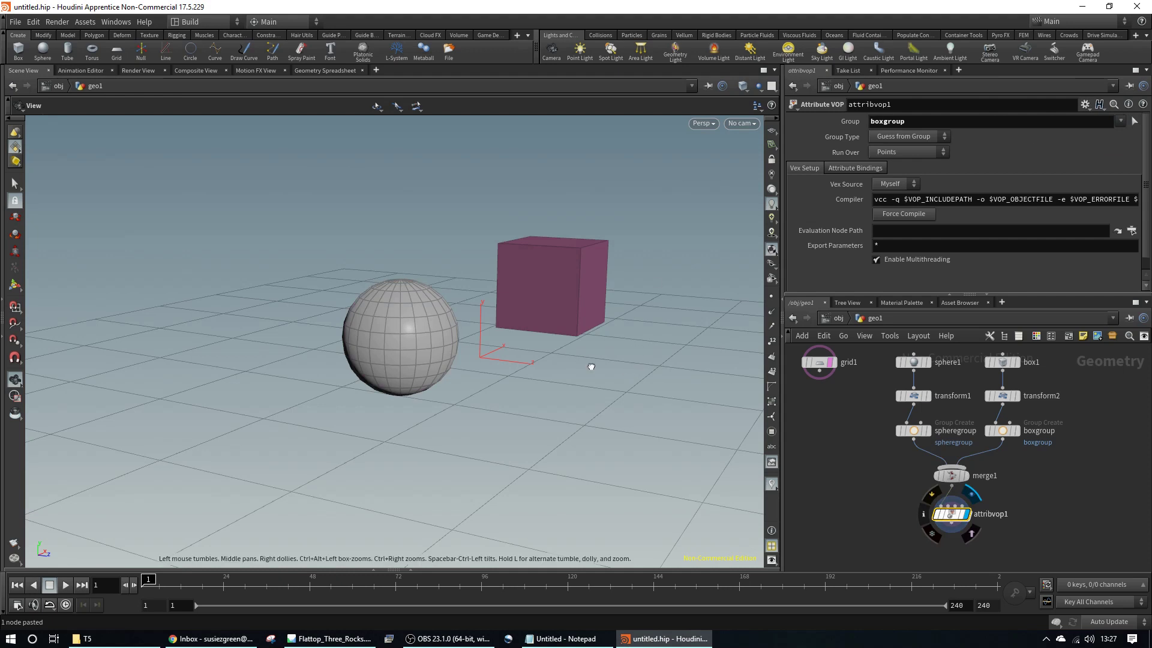
{"action": "left_click_drag", "start_coordinate": [588, 363], "coordinate": [648, 360]}
{"action": "double_click", "coordinate": [1036, 122]}
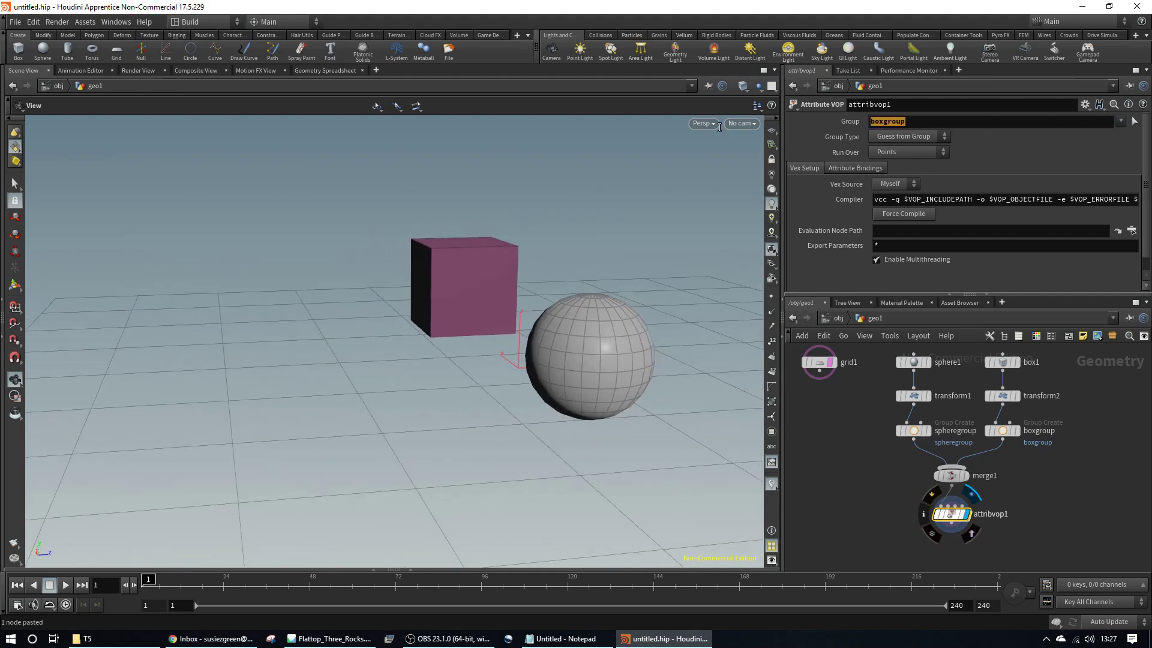
{"action": "key", "text": "BackSpace"}
{"action": "key", "text": "Return"}
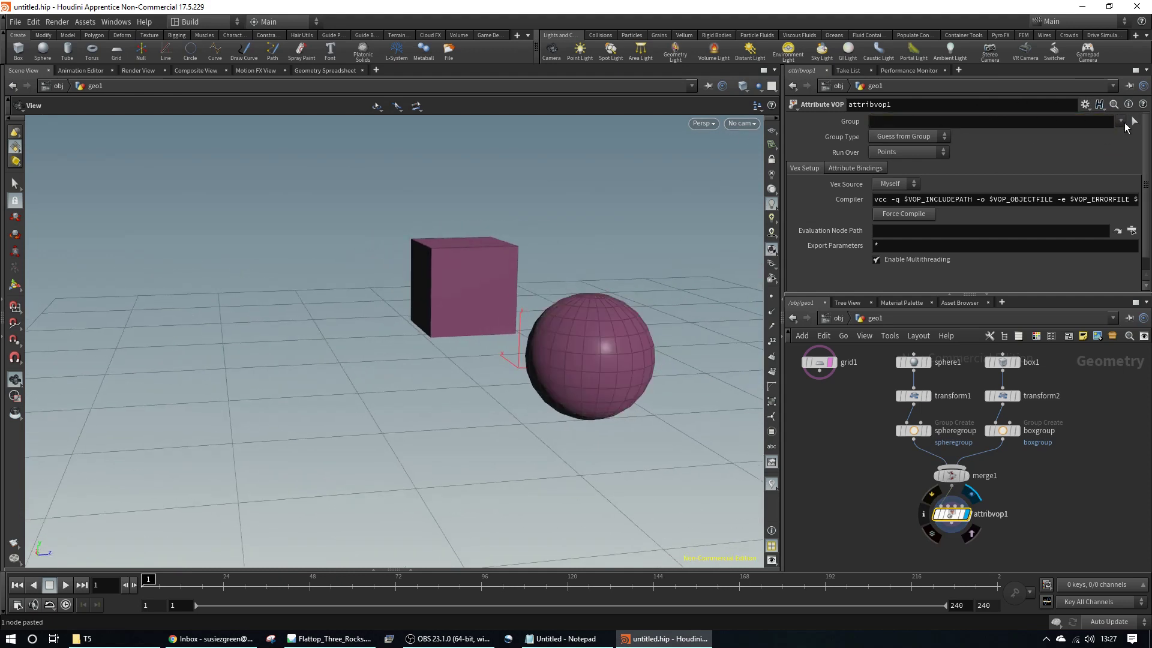
Step: Restrict the Attribute VOP to spheregroup and move grid1 further left
{"action": "mouse_move", "coordinate": [558, 276]}
{"action": "left_mouse_down"}
{"action": "mouse_move", "coordinate": [546, 292]}
{"action": "mouse_move", "coordinate": [587, 316]}
{"action": "mouse_move", "coordinate": [579, 297]}
{"action": "left_mouse_up"}
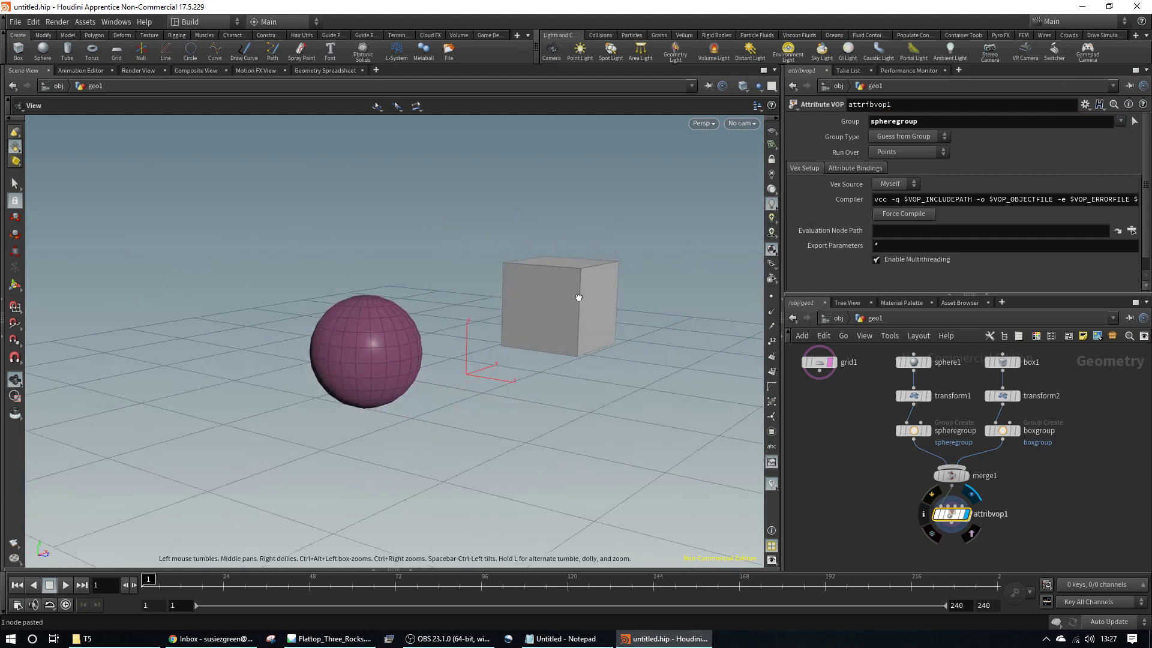
{"action": "scroll", "coordinate": [1044, 529], "scroll_direction": "down", "scroll_amount": 2}
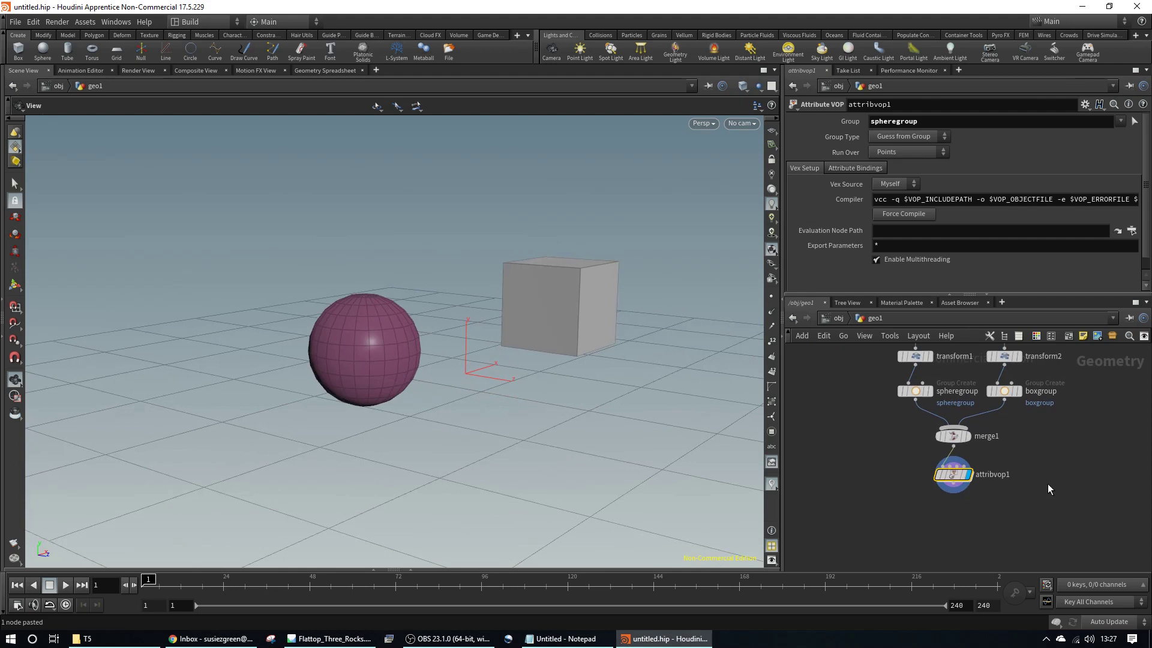
{"action": "scroll", "coordinate": [1047, 483], "scroll_direction": "down", "scroll_amount": 2}
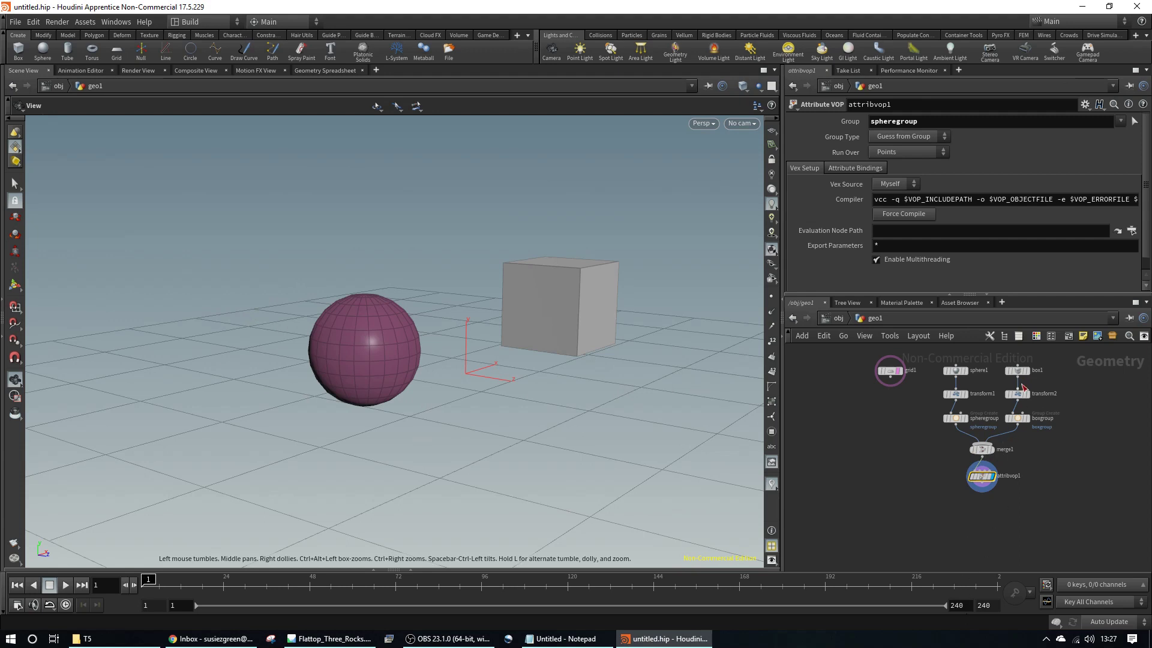
{"action": "middle_click_drag", "start_coordinate": [1025, 517], "coordinate": [1013, 514]}
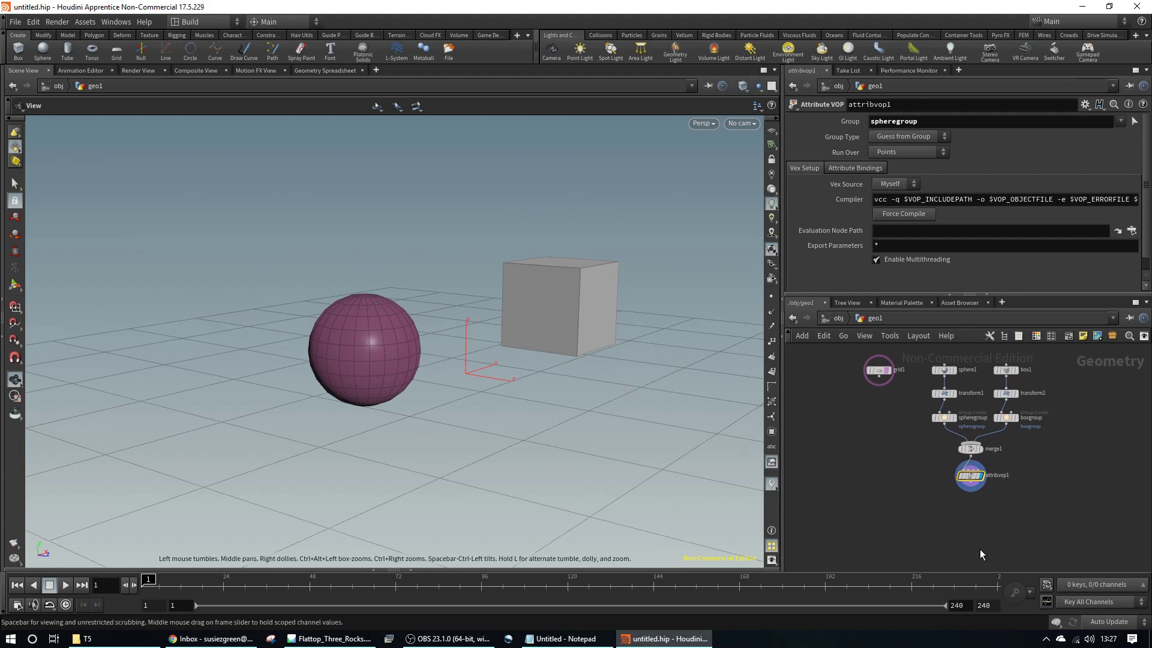
{"action": "middle_click_drag", "start_coordinate": [981, 550], "coordinate": [980, 541]}
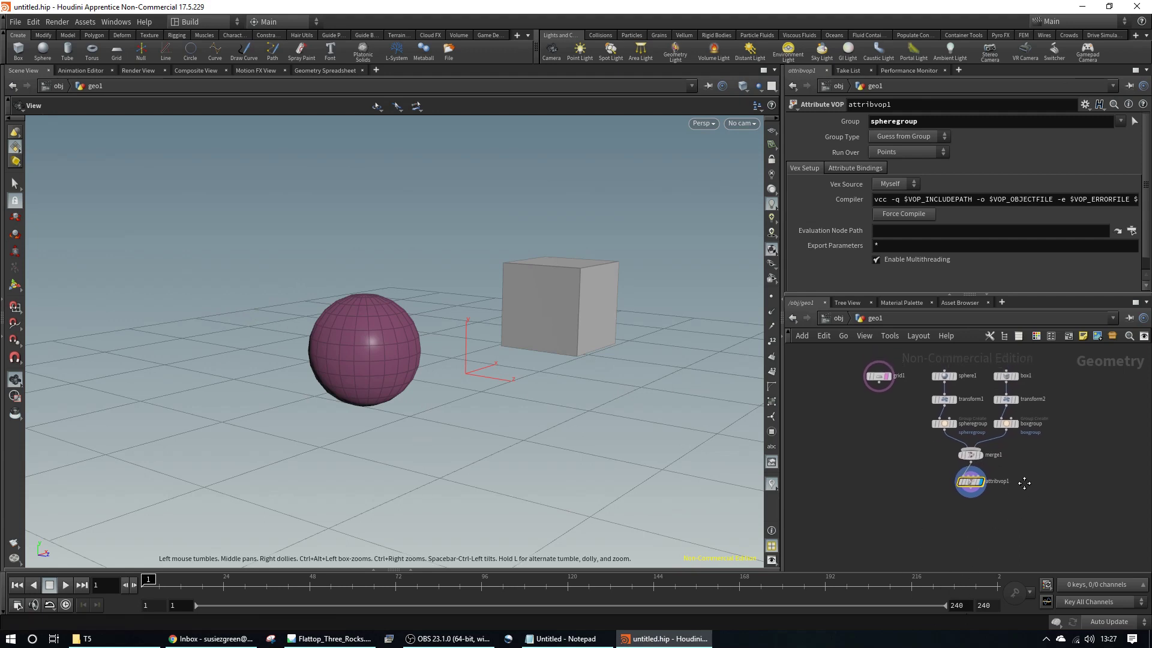
{"action": "left_click_drag", "start_coordinate": [876, 378], "coordinate": [855, 382]}
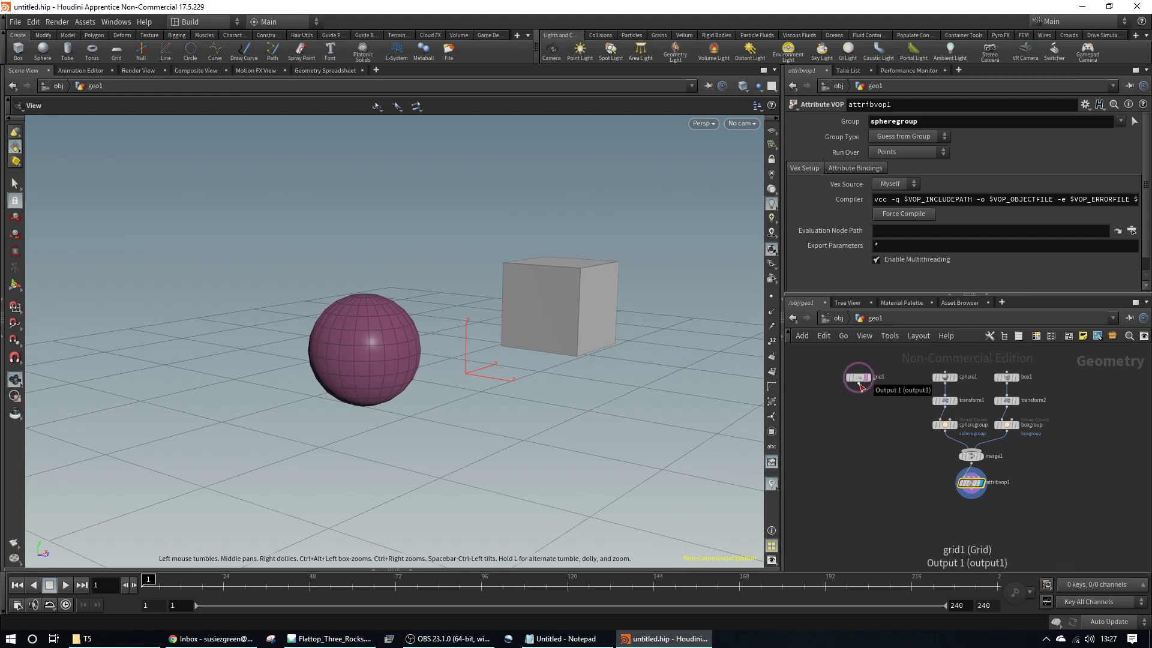
Step: Add merge2 combining grid1 and attribvop1, and display it to show the grid floor
{"action": "left_click_drag", "start_coordinate": [860, 385], "coordinate": [906, 533]}
{"action": "key", "text": "Tab"}
{"action": "type", "text": "m"}
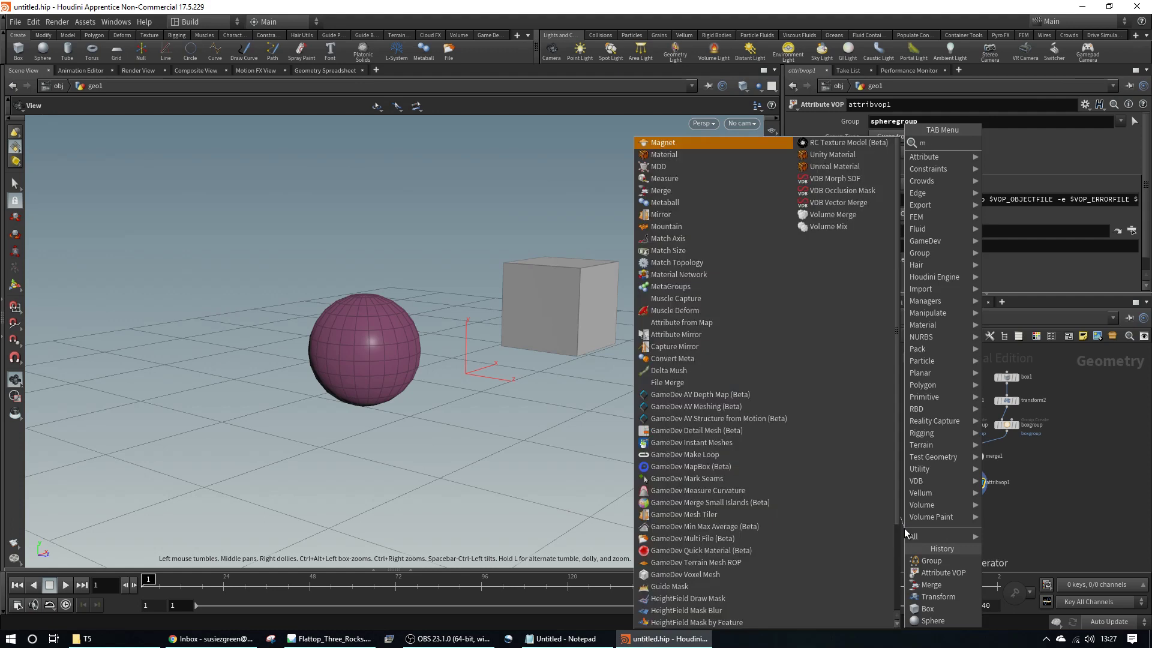
{"action": "type", "text": "erge"}
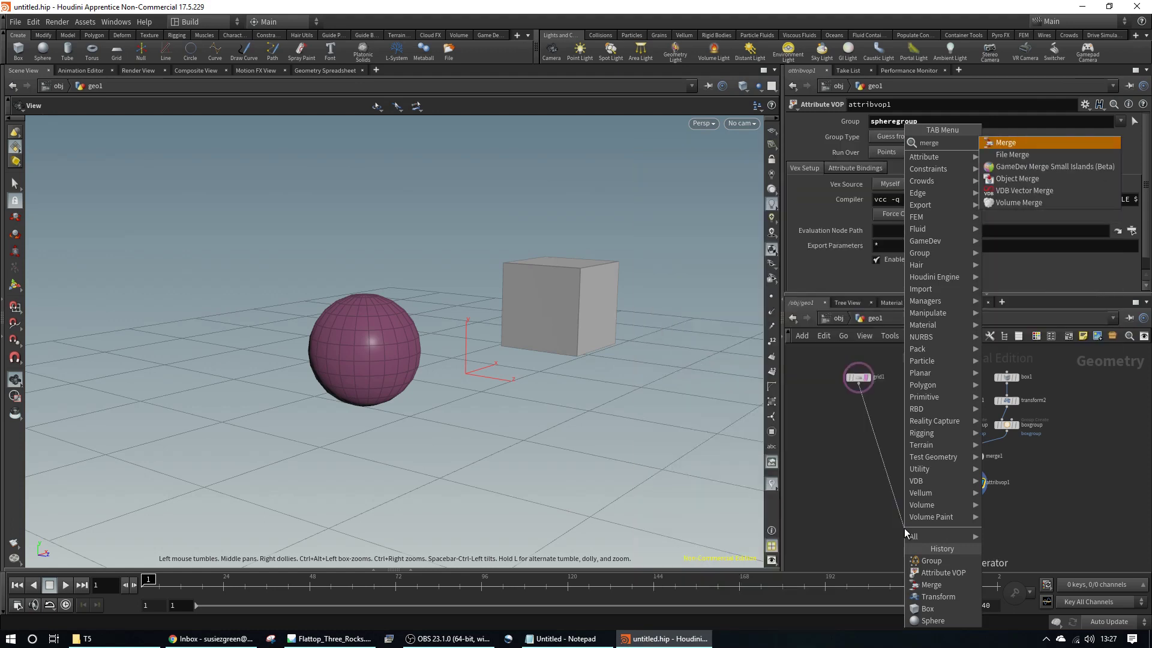
{"action": "key", "text": "Return"}
{"action": "left_click", "coordinate": [907, 532]}
{"action": "left_click_drag", "start_coordinate": [906, 532], "coordinate": [948, 527]}
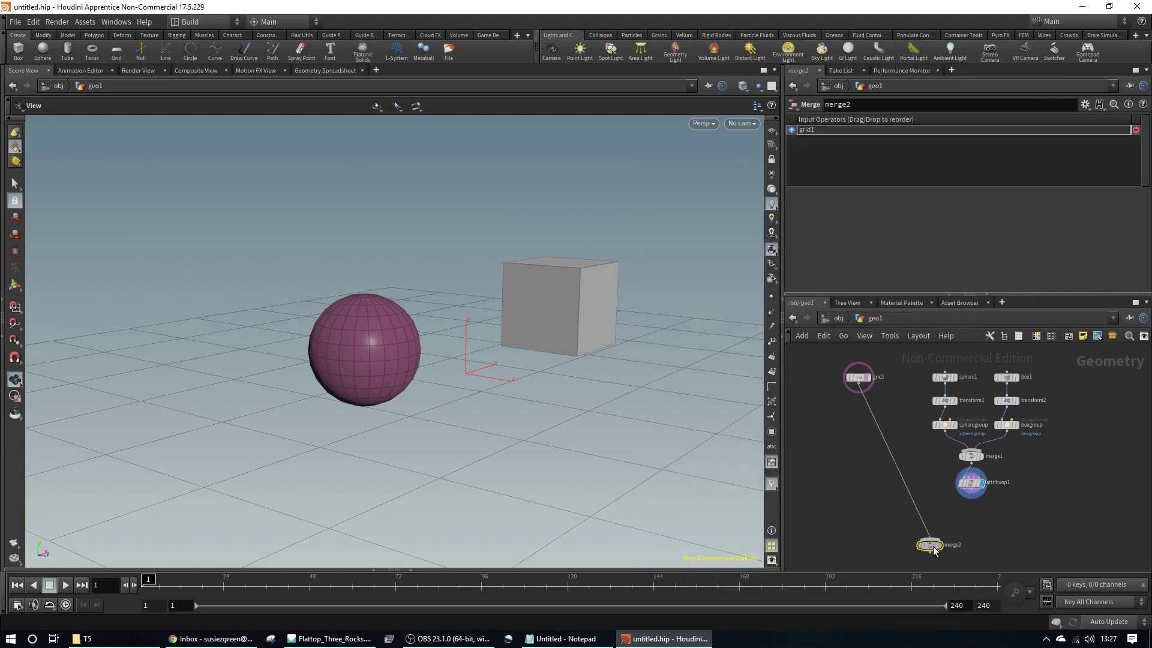
{"action": "left_click_drag", "start_coordinate": [978, 494], "coordinate": [937, 522]}
{"action": "left_click", "coordinate": [959, 511]}
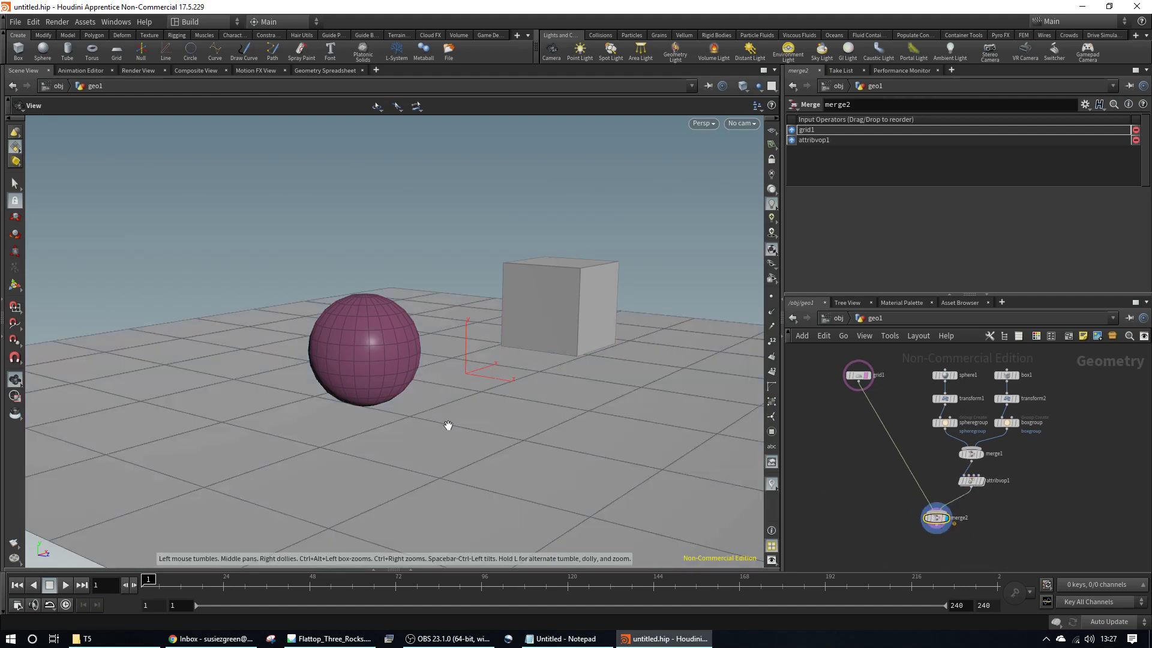
{"action": "left_click_drag", "start_coordinate": [442, 377], "coordinate": [466, 393]}
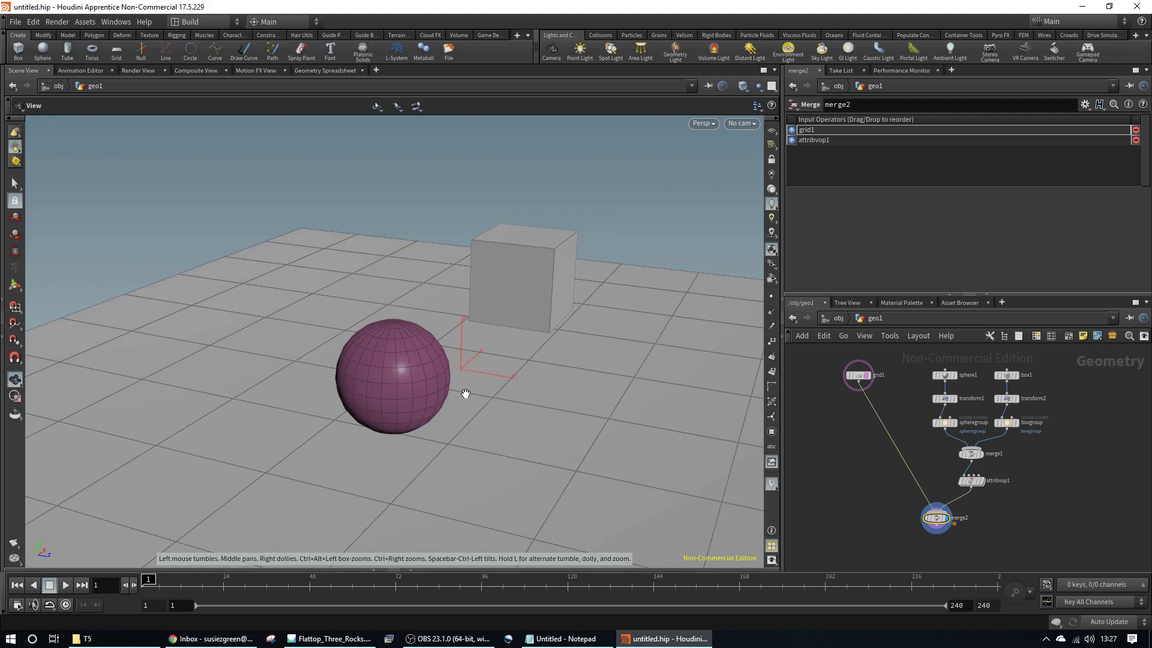
{"action": "scroll", "coordinate": [963, 507], "scroll_direction": "up", "scroll_amount": 2}
{"action": "scroll", "coordinate": [977, 516], "scroll_direction": "up", "scroll_amount": 2}
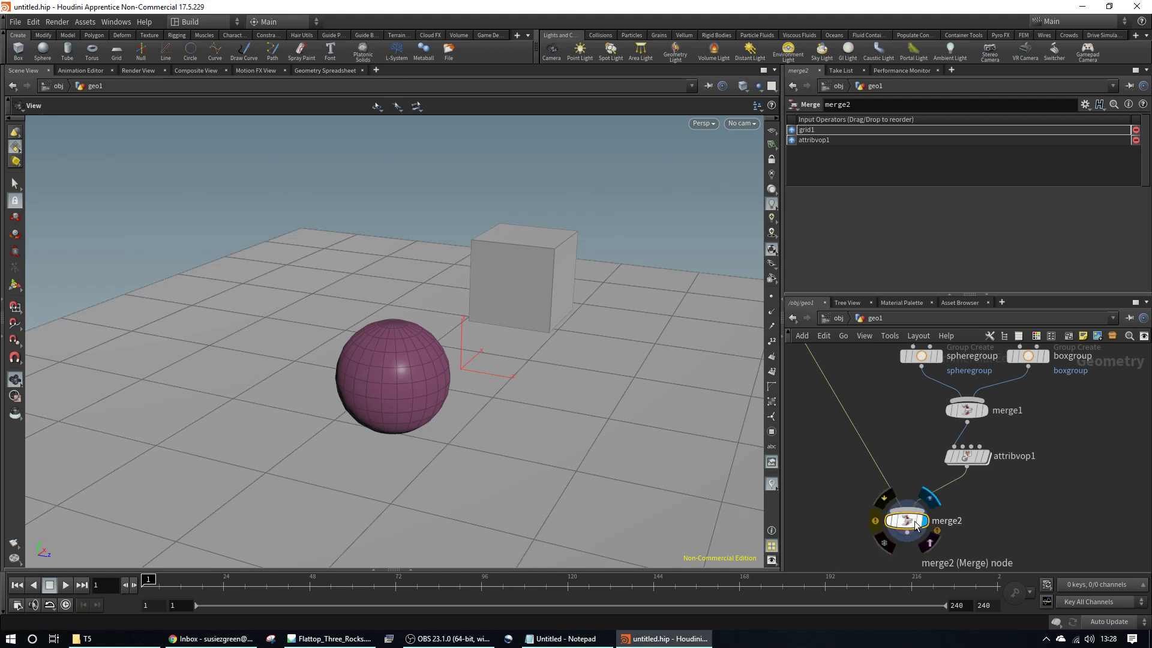
Step: Review merge2's info and warning, close it, and reframe the network around merge2
{"action": "left_click", "coordinate": [875, 520]}
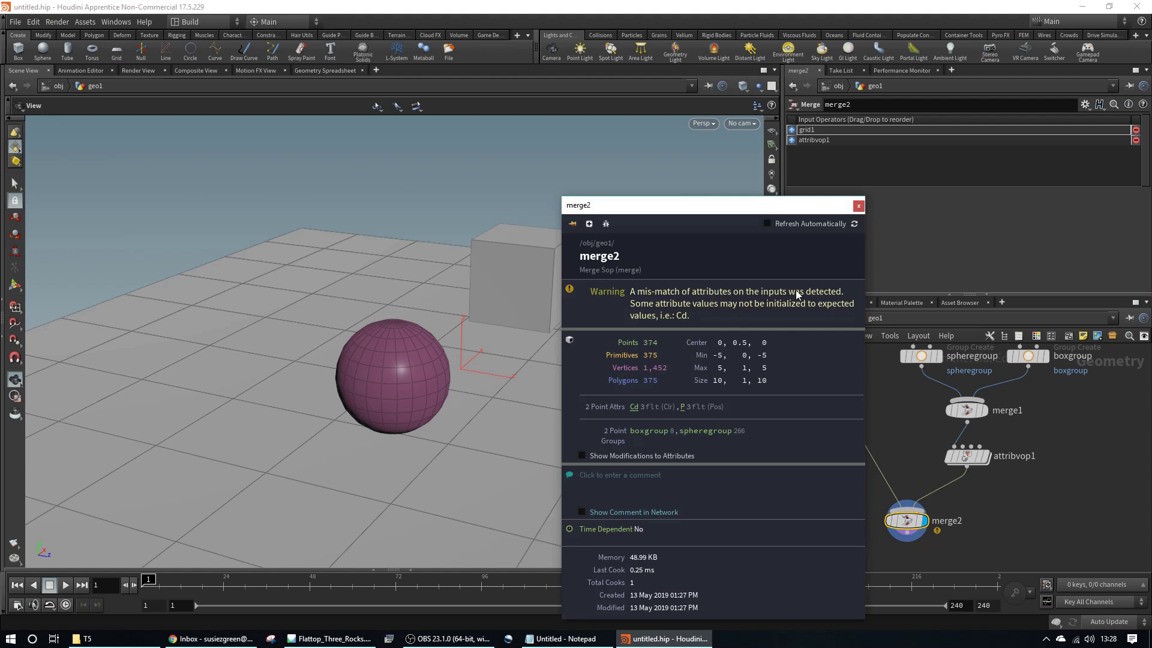
{"action": "left_click", "coordinate": [857, 207]}
{"action": "mouse_move", "coordinate": [967, 457]}
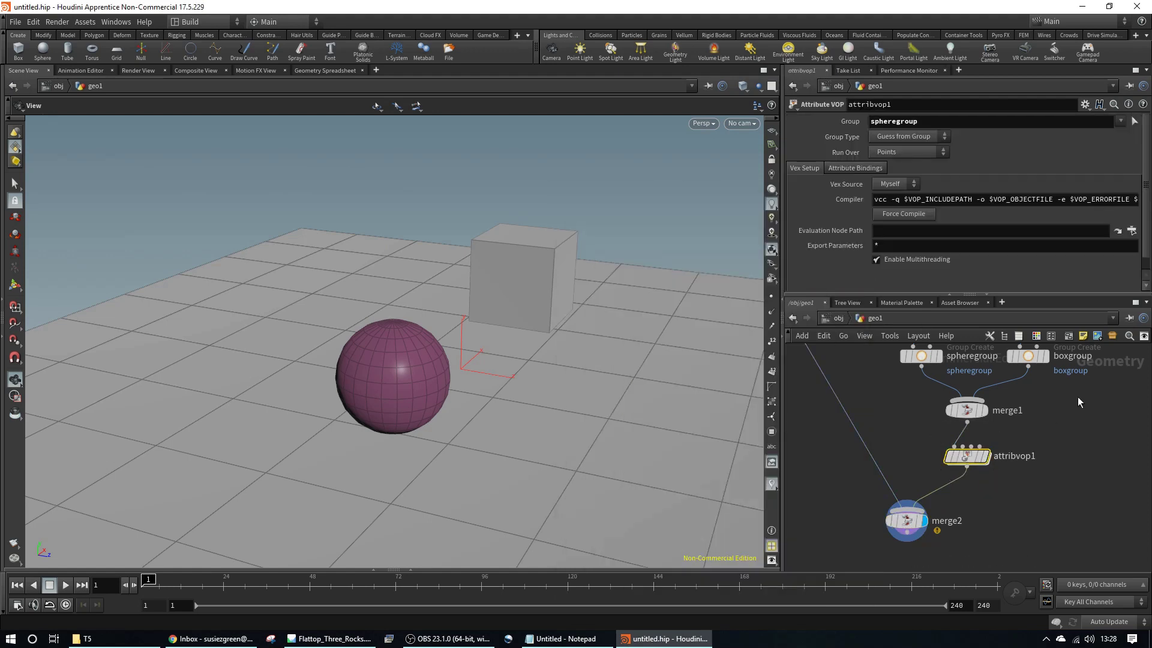
{"action": "scroll", "coordinate": [1078, 396], "scroll_direction": "down", "scroll_amount": 1}
{"action": "scroll", "coordinate": [1052, 504], "scroll_direction": "down", "scroll_amount": 2}
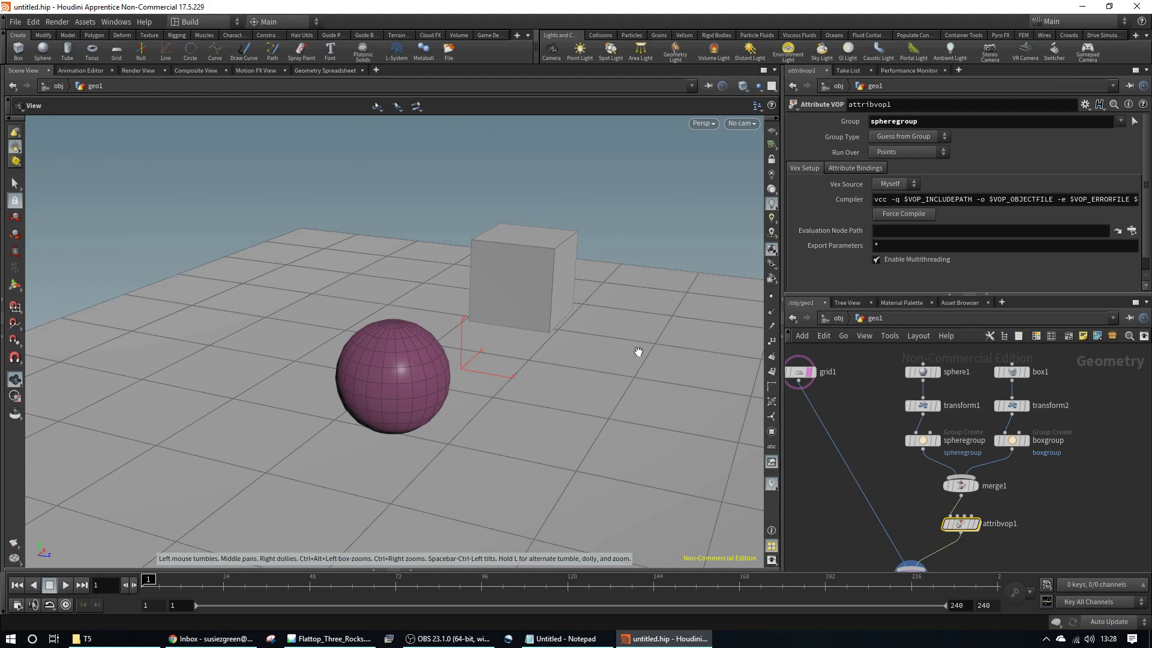
{"action": "middle_click_drag", "start_coordinate": [914, 486], "coordinate": [881, 445]}
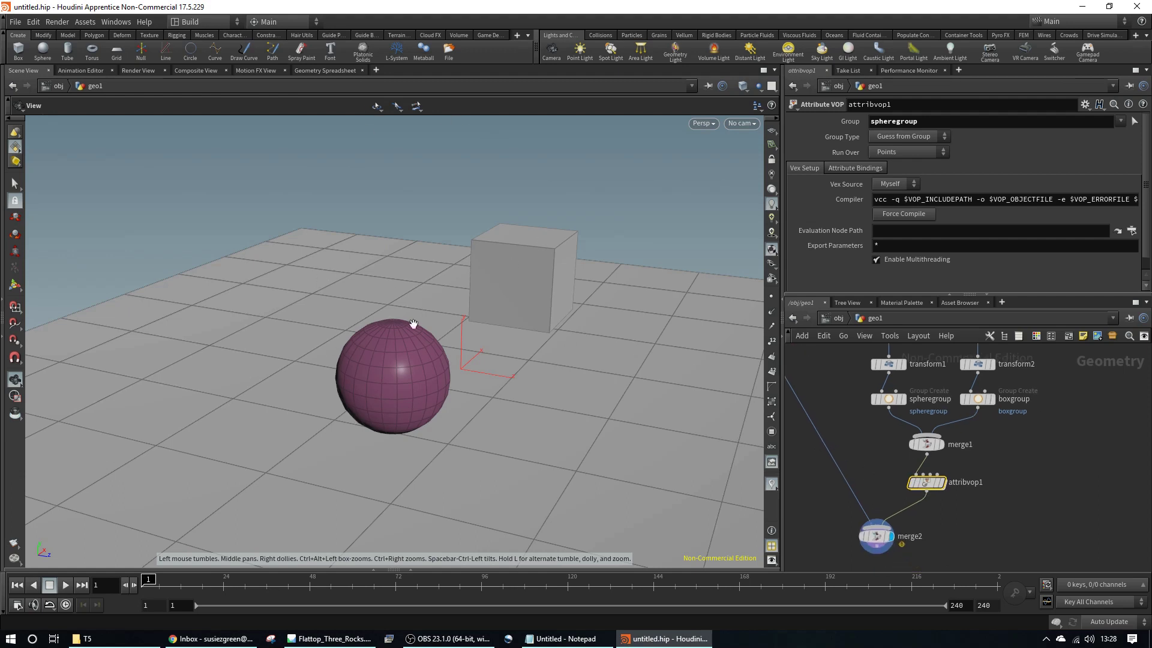
{"action": "middle_click_drag", "start_coordinate": [1007, 438], "coordinate": [1008, 446]}
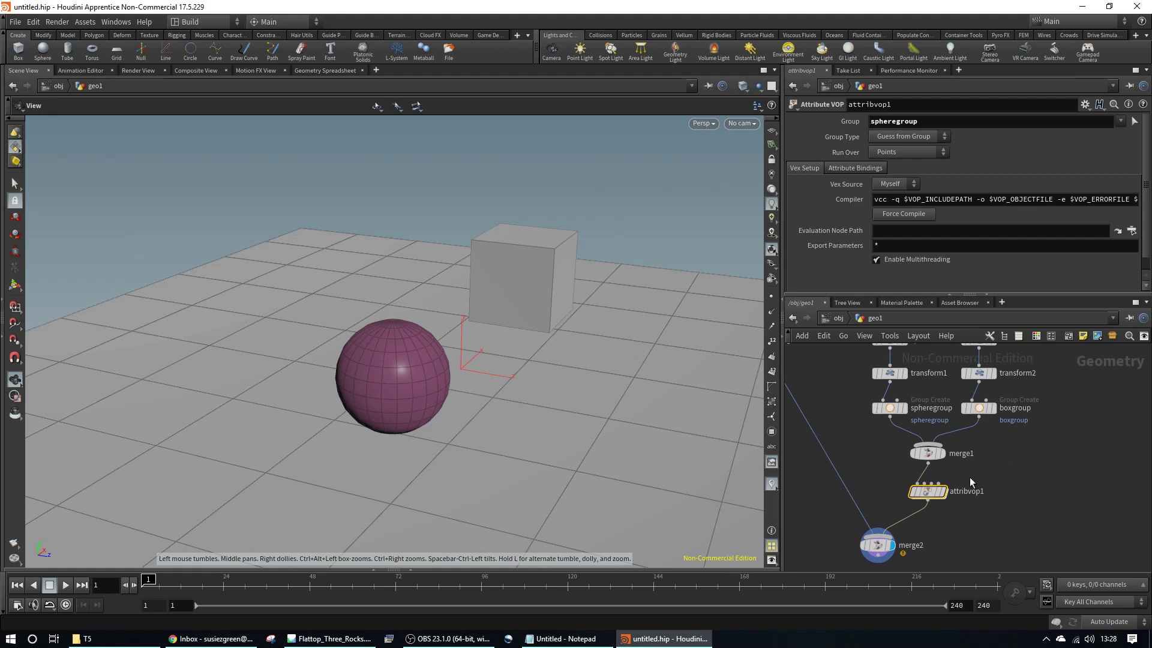
Step: Open the Geometry Spreadsheet and compare grid1's and merge2's point data, orbiting the scene
{"action": "left_click", "coordinate": [421, 568]}
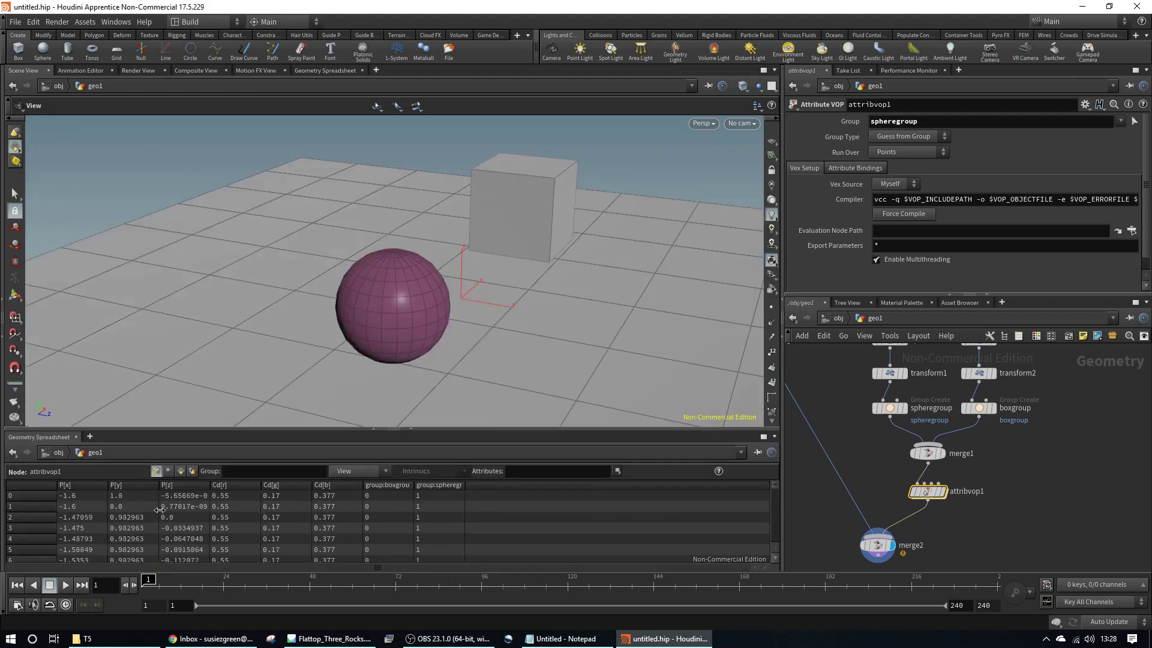
{"action": "scroll", "coordinate": [334, 491], "scroll_direction": "down", "scroll_amount": 1}
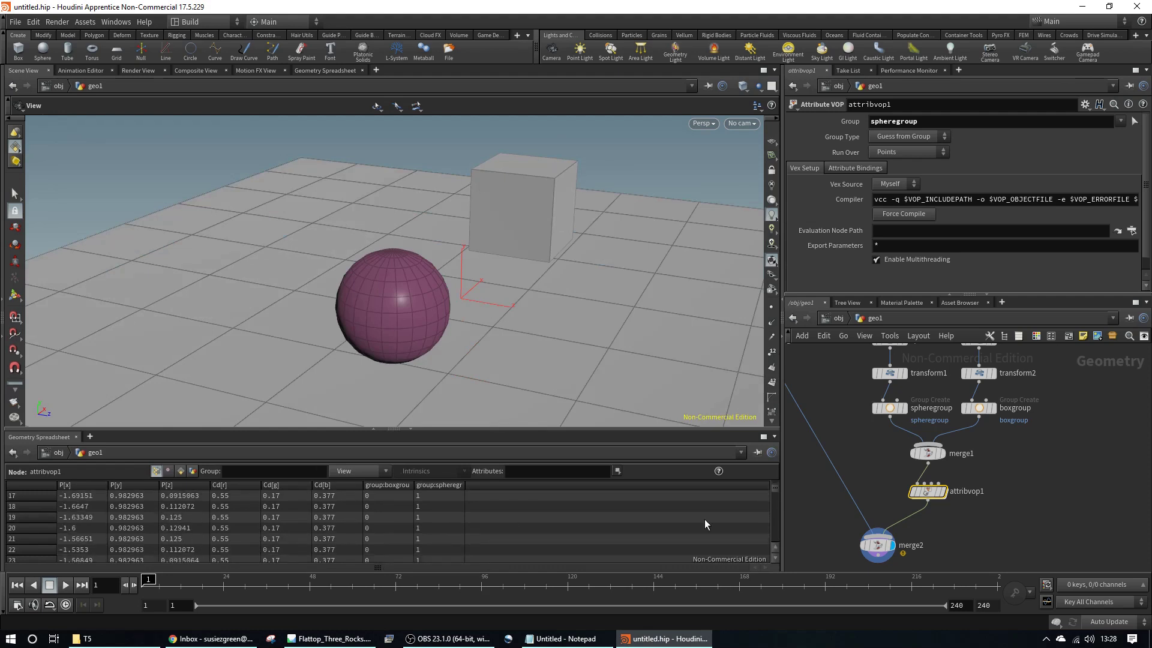
{"action": "left_click_drag", "start_coordinate": [777, 489], "coordinate": [779, 522]}
{"action": "left_click", "coordinate": [877, 544]}
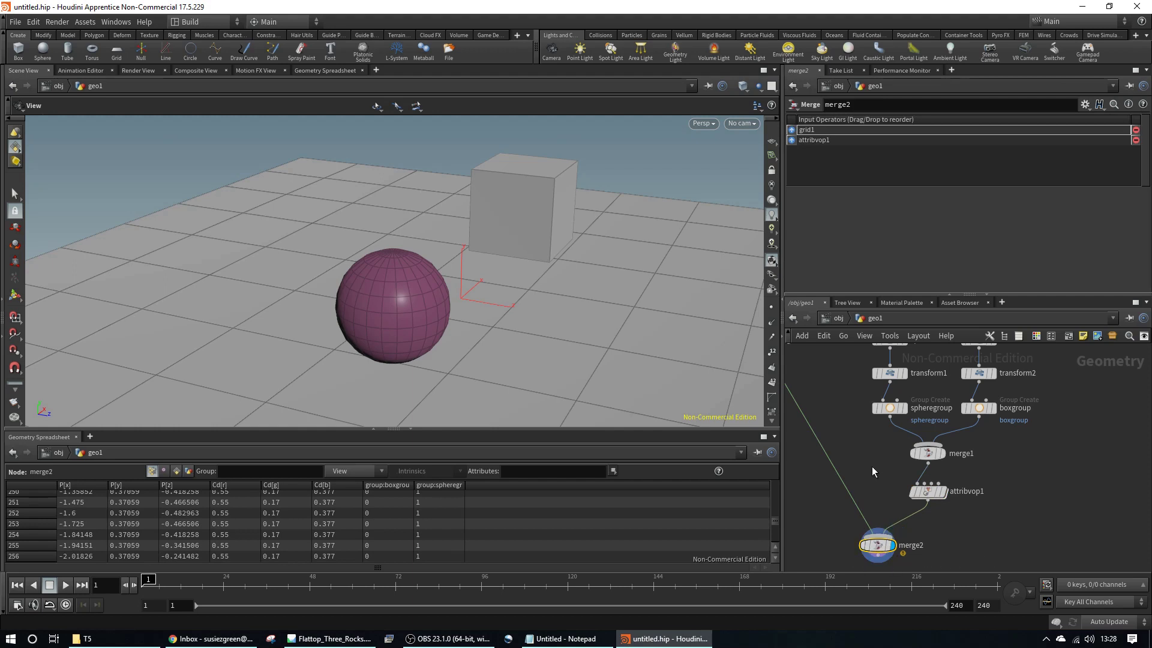
{"action": "middle_click_drag", "start_coordinate": [872, 467], "coordinate": [952, 542]}
{"action": "left_click", "coordinate": [852, 419]}
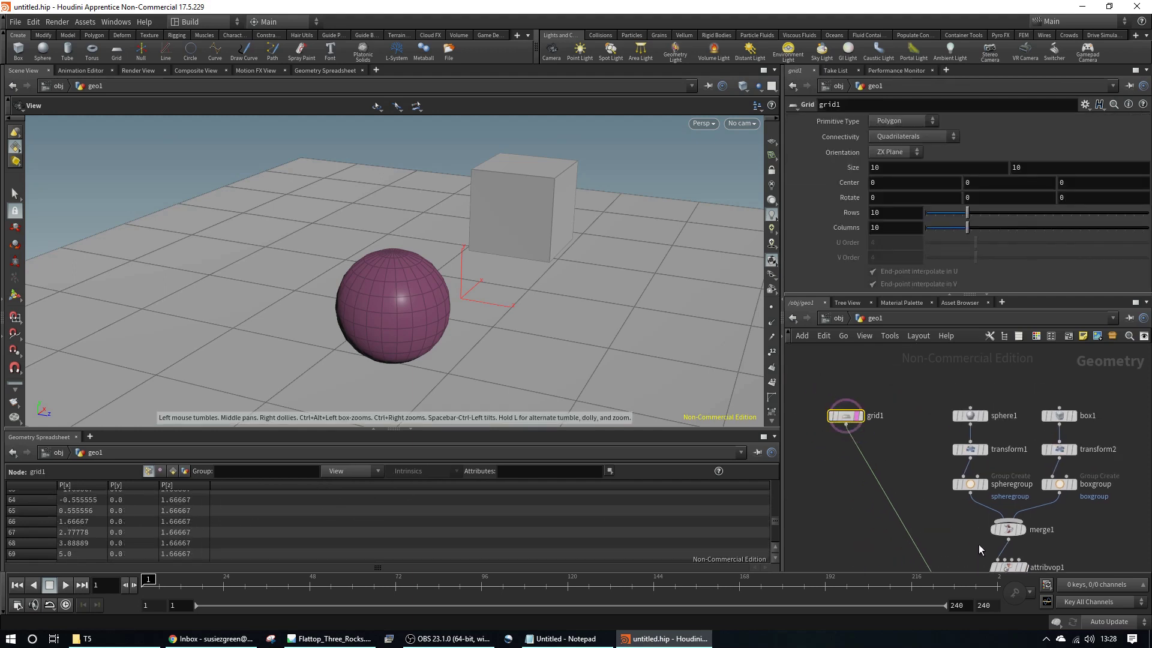
{"action": "middle_click_drag", "start_coordinate": [978, 545], "coordinate": [934, 449]}
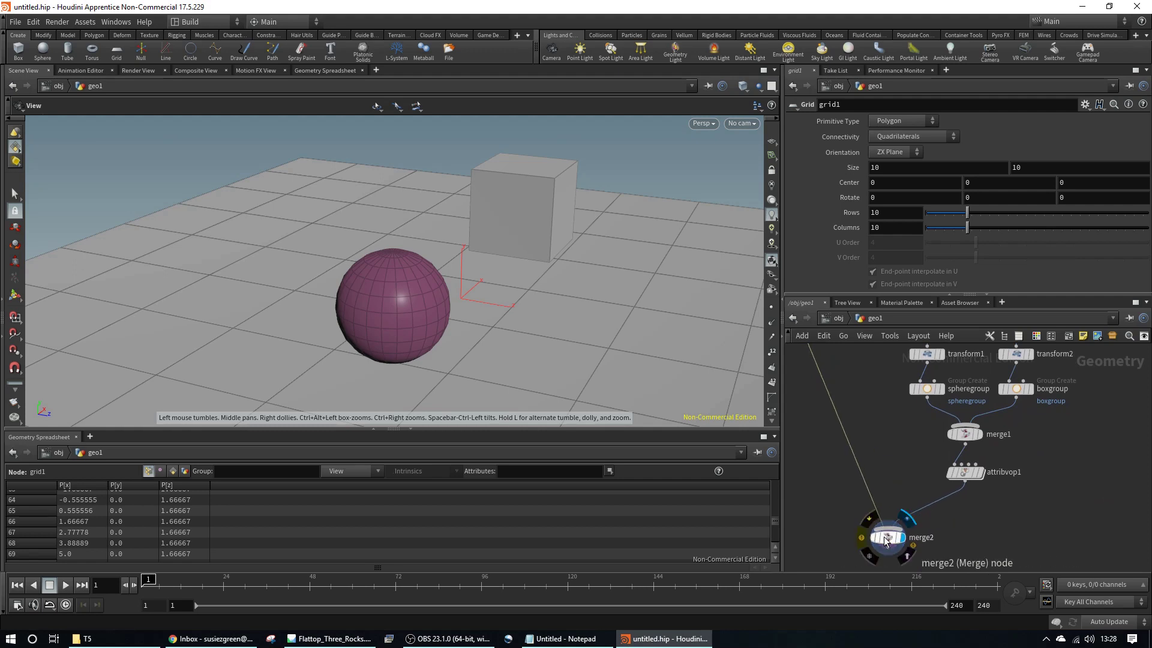
{"action": "left_click", "coordinate": [883, 536]}
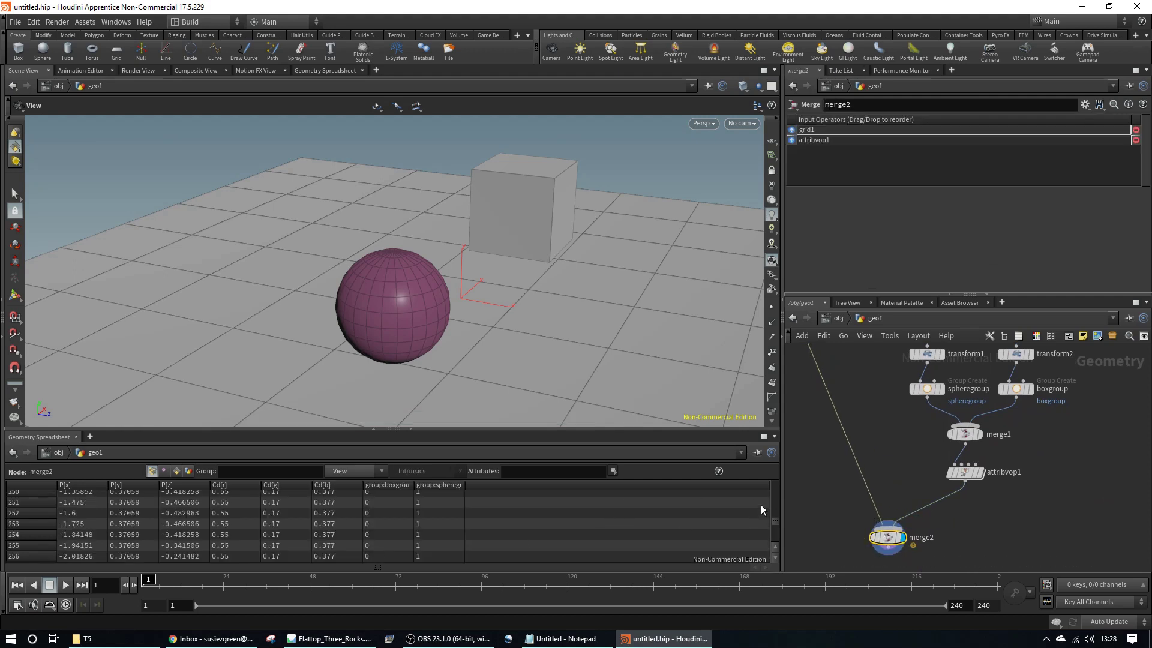
{"action": "left_click_drag", "start_coordinate": [774, 520], "coordinate": [776, 545]}
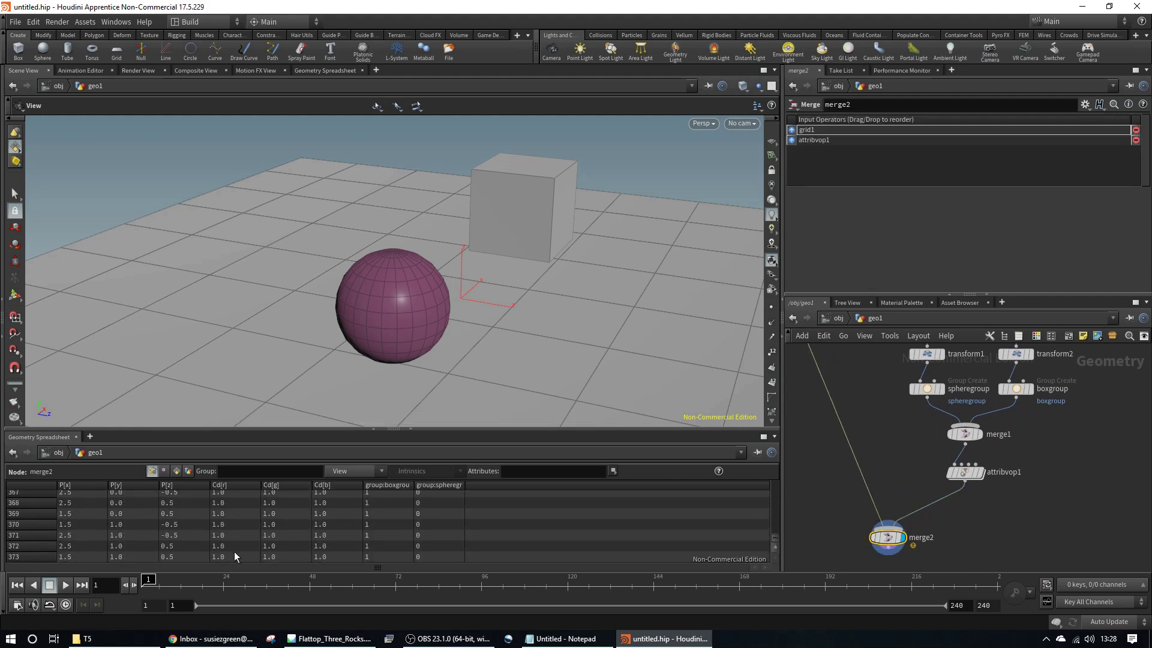
{"action": "left_click_drag", "start_coordinate": [509, 296], "coordinate": [534, 314]}
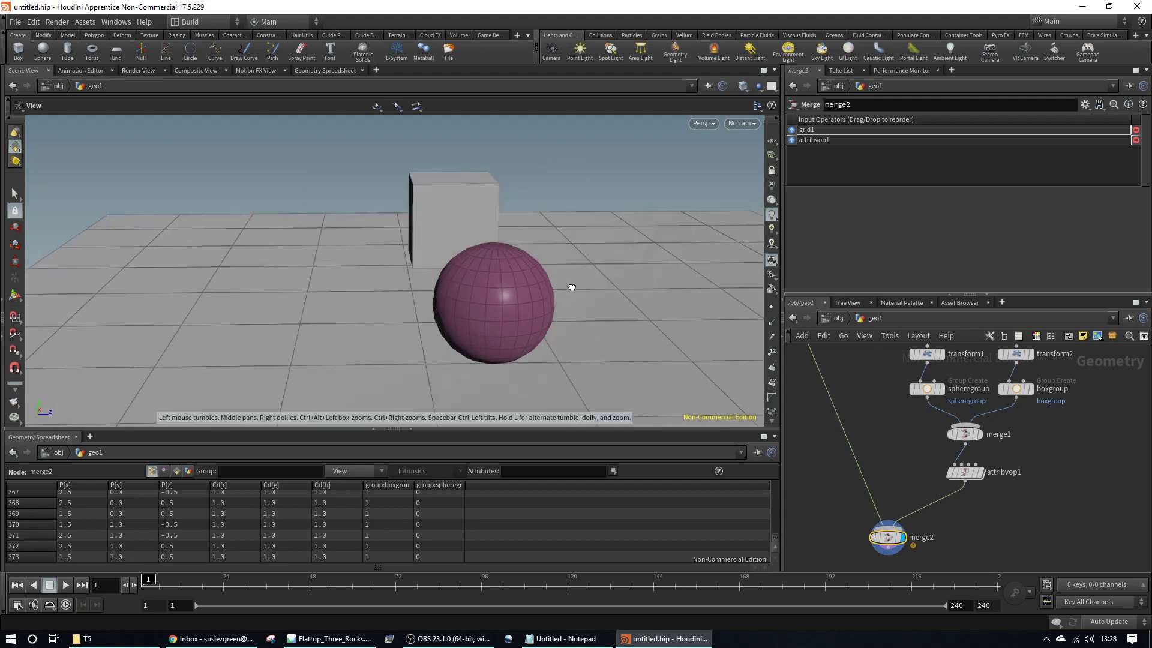
{"action": "scroll", "coordinate": [534, 315], "scroll_direction": "down", "scroll_amount": 3}
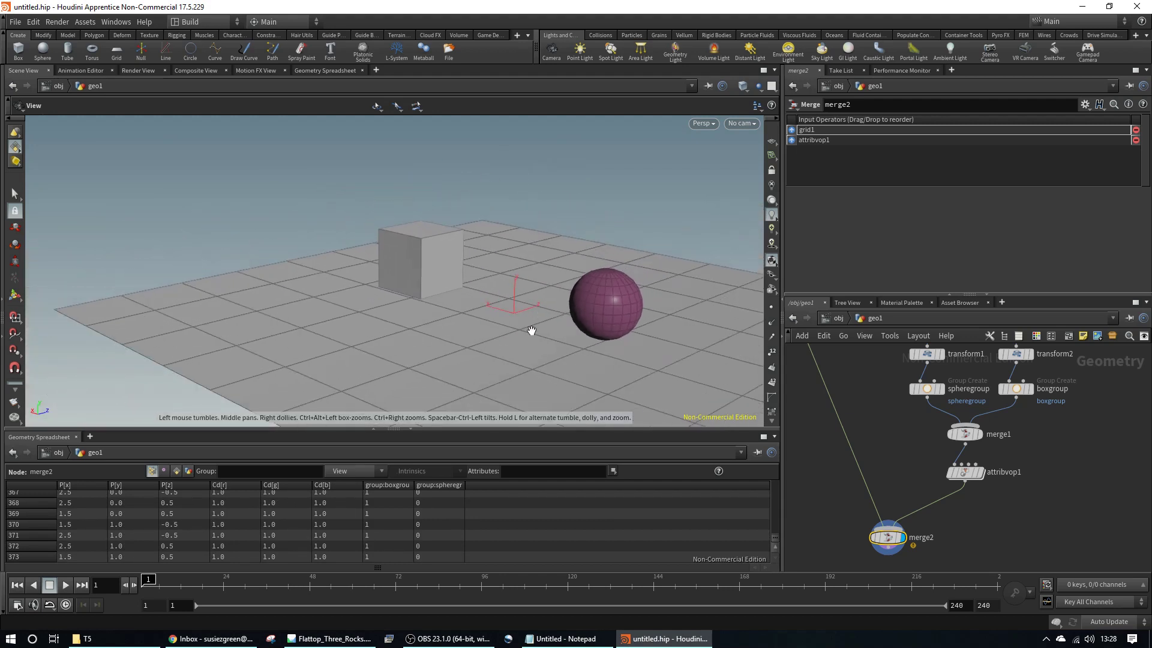
{"action": "mouse_move", "coordinate": [530, 327]}
{"action": "left_mouse_down"}
{"action": "mouse_move", "coordinate": [442, 280]}
{"action": "mouse_move", "coordinate": [450, 327]}
{"action": "mouse_move", "coordinate": [456, 249]}
{"action": "mouse_move", "coordinate": [586, 266]}
{"action": "mouse_move", "coordinate": [684, 240]}
{"action": "mouse_move", "coordinate": [411, 257]}
{"action": "mouse_move", "coordinate": [221, 296]}
{"action": "mouse_move", "coordinate": [401, 271]}
{"action": "mouse_move", "coordinate": [463, 330]}
{"action": "mouse_move", "coordinate": [701, 304]}
{"action": "left_mouse_up"}
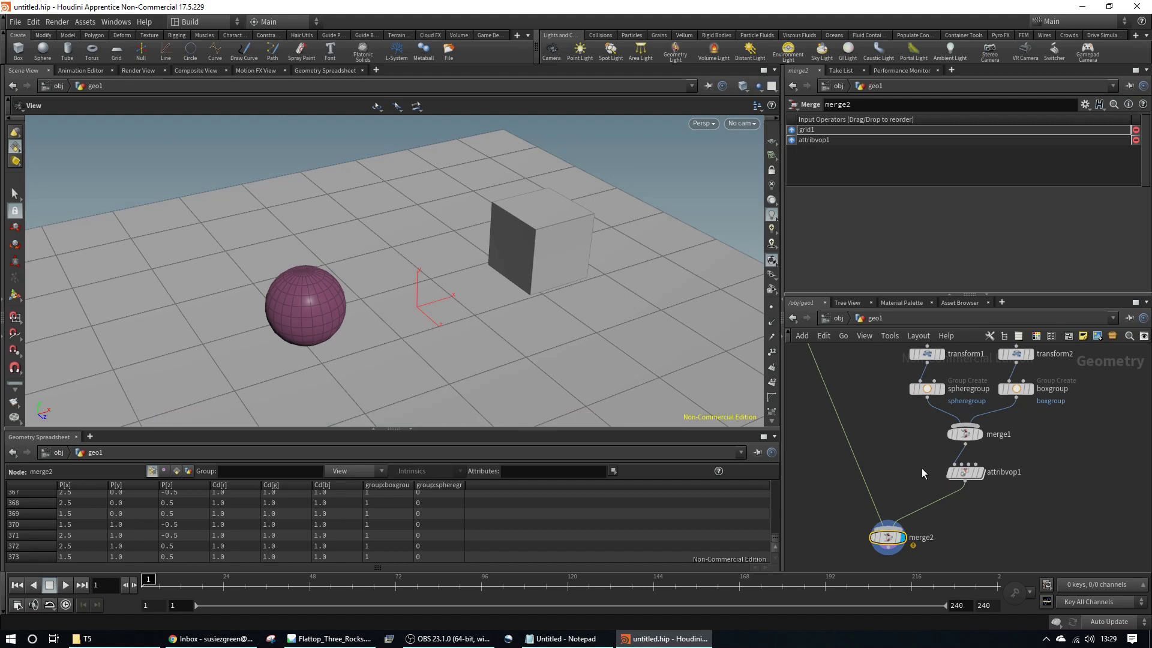
{"action": "scroll", "coordinate": [889, 447], "scroll_direction": "down", "scroll_amount": 2}
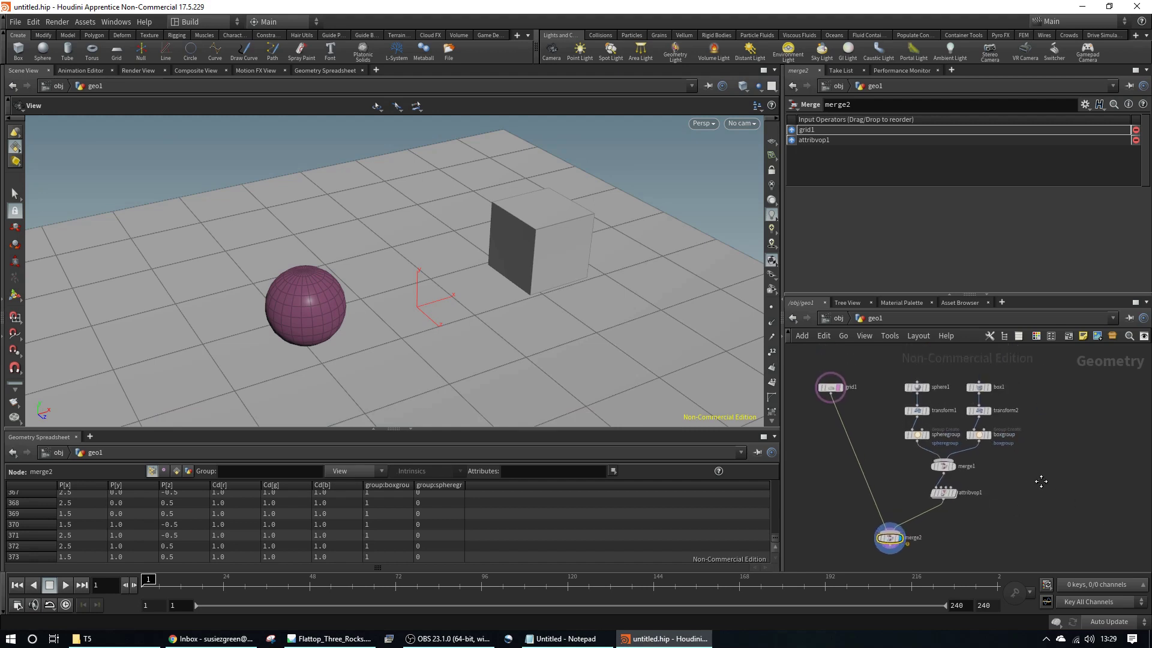
Step: Frame the node chain and bring up the Tab node search
{"action": "left_click_drag", "start_coordinate": [900, 519], "coordinate": [892, 534]}
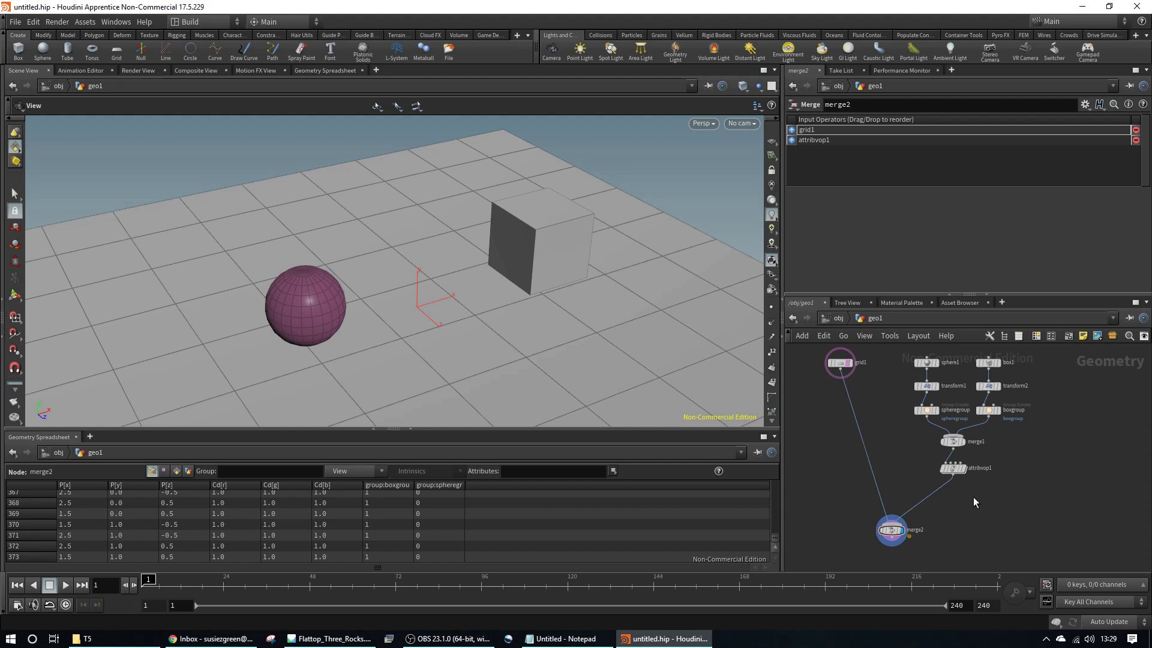
{"action": "key", "text": "Tab"}
{"action": "type", "text": "n"}
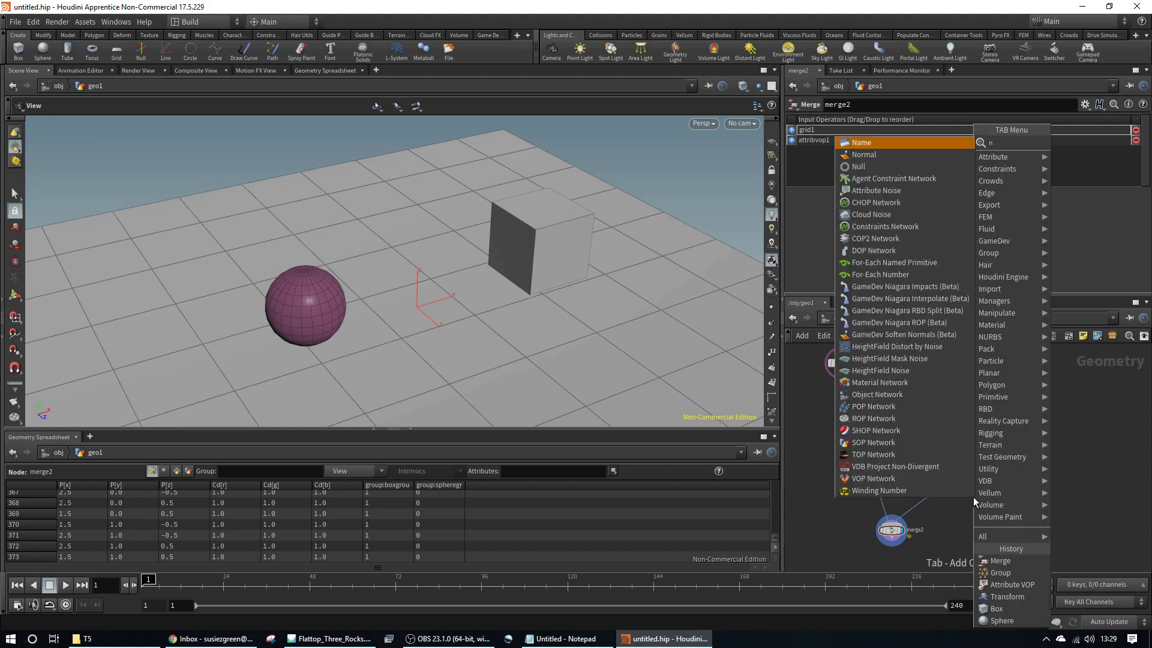
{"action": "type", "text": "ormal"}
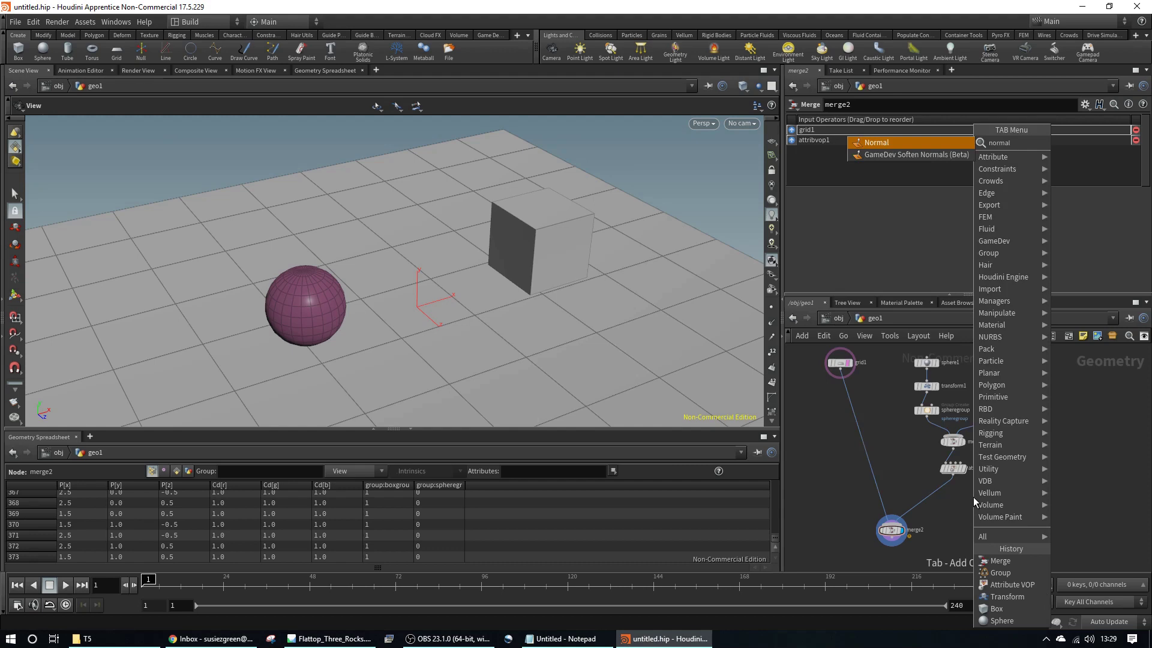
Step: Insert a Normal node, normal1, on the attribvop1–merge2 wire and orbit to check shading
{"action": "key", "text": "Return"}
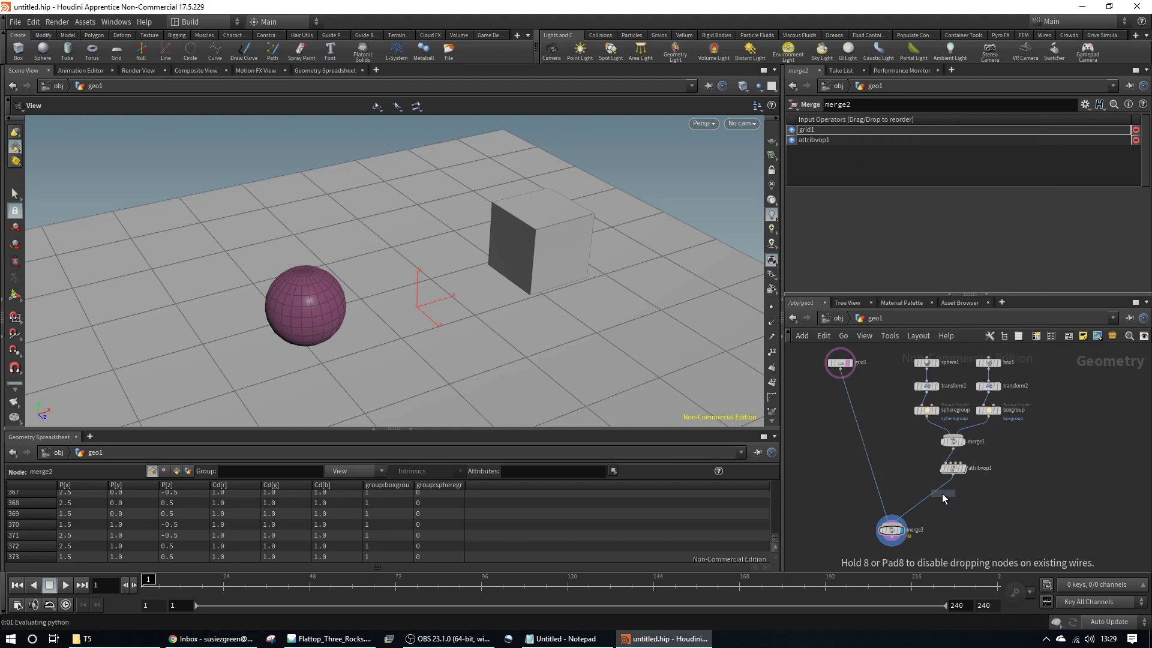
{"action": "left_click", "coordinate": [930, 498]}
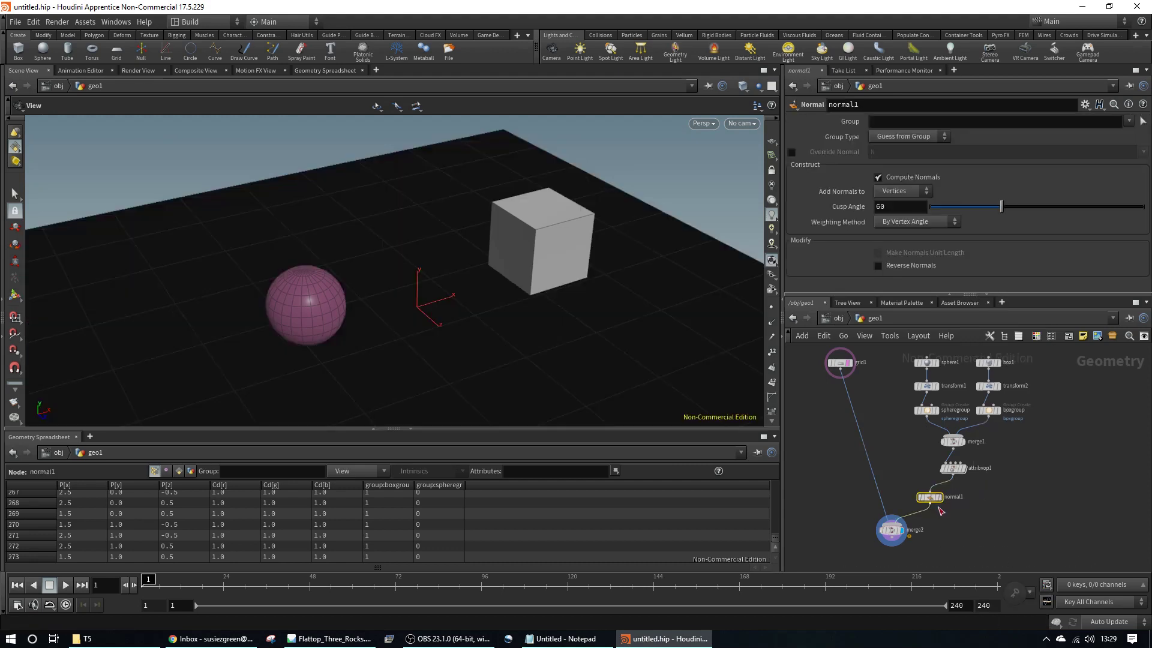
{"action": "mouse_move", "coordinate": [533, 343]}
{"action": "left_mouse_down"}
{"action": "mouse_move", "coordinate": [622, 330]}
{"action": "mouse_move", "coordinate": [666, 355]}
{"action": "mouse_move", "coordinate": [527, 255]}
{"action": "mouse_move", "coordinate": [612, 282]}
{"action": "mouse_move", "coordinate": [639, 314]}
{"action": "left_mouse_up"}
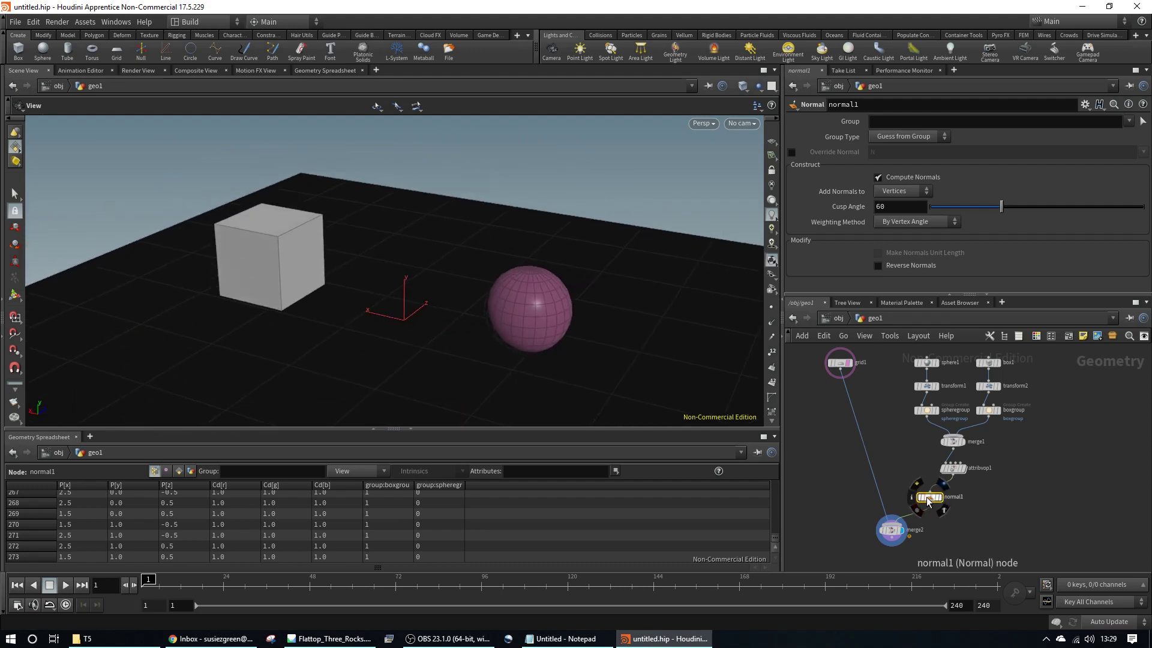
{"action": "left_click_drag", "start_coordinate": [928, 502], "coordinate": [934, 498]}
{"action": "scroll", "coordinate": [362, 518], "scroll_direction": "up", "scroll_amount": 3}
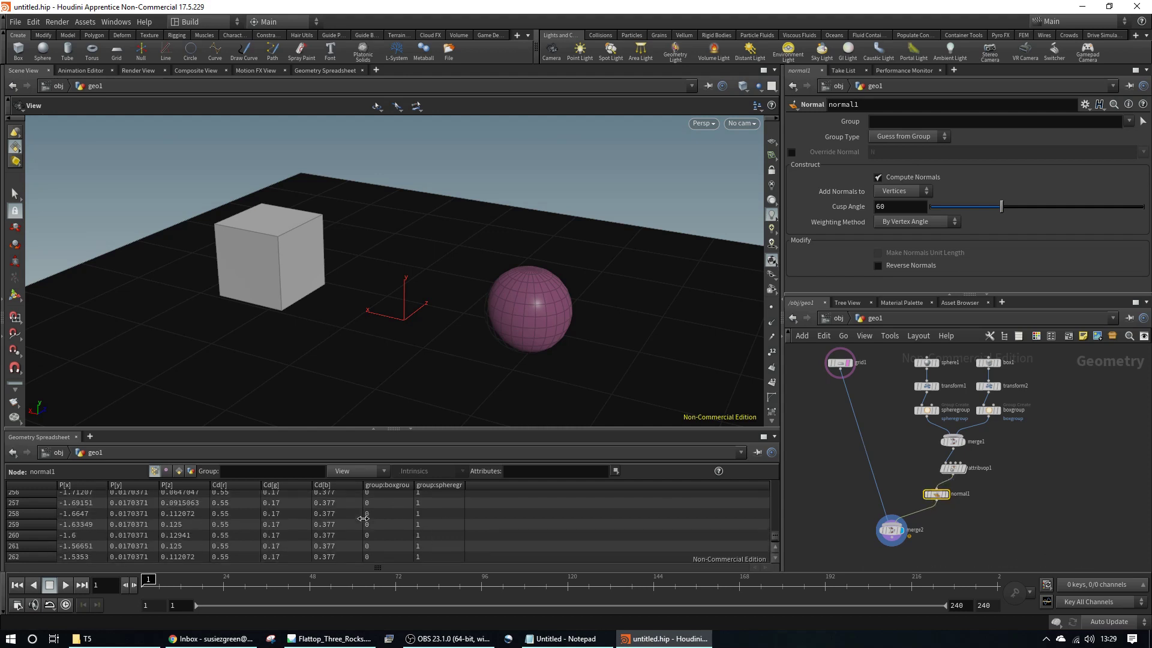
{"action": "scroll", "coordinate": [363, 518], "scroll_direction": "up", "scroll_amount": 10}
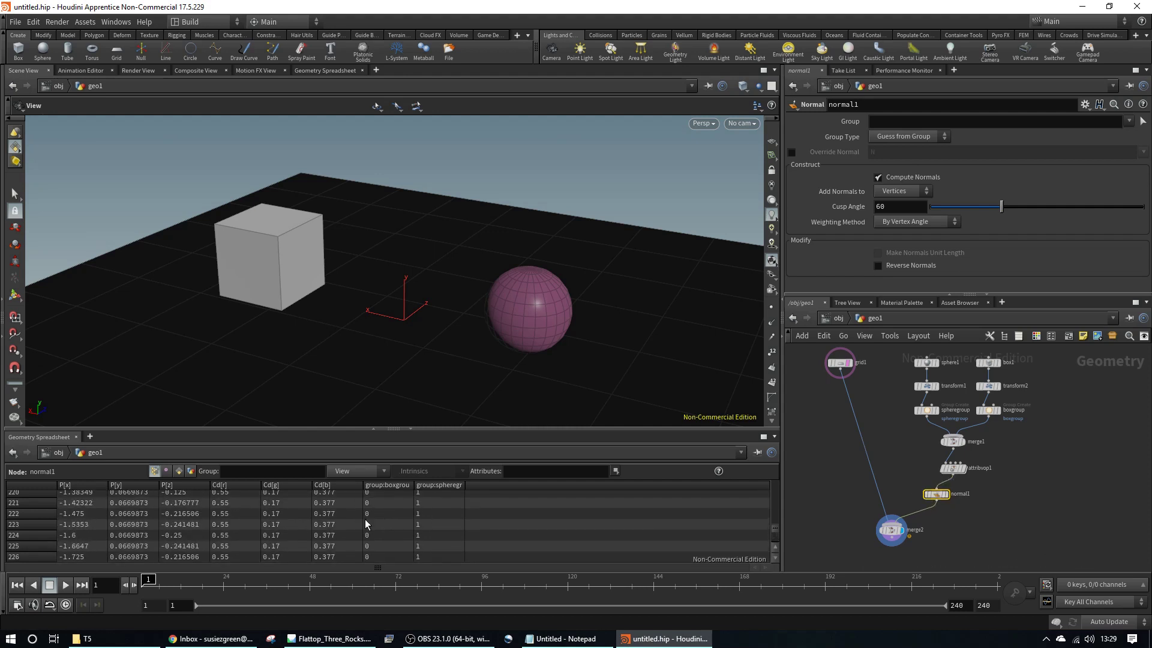
{"action": "scroll", "coordinate": [366, 523], "scroll_direction": "up", "scroll_amount": 4}
{"action": "scroll", "coordinate": [365, 524], "scroll_direction": "up", "scroll_amount": 3}
{"action": "scroll", "coordinate": [396, 524], "scroll_direction": "up", "scroll_amount": 3}
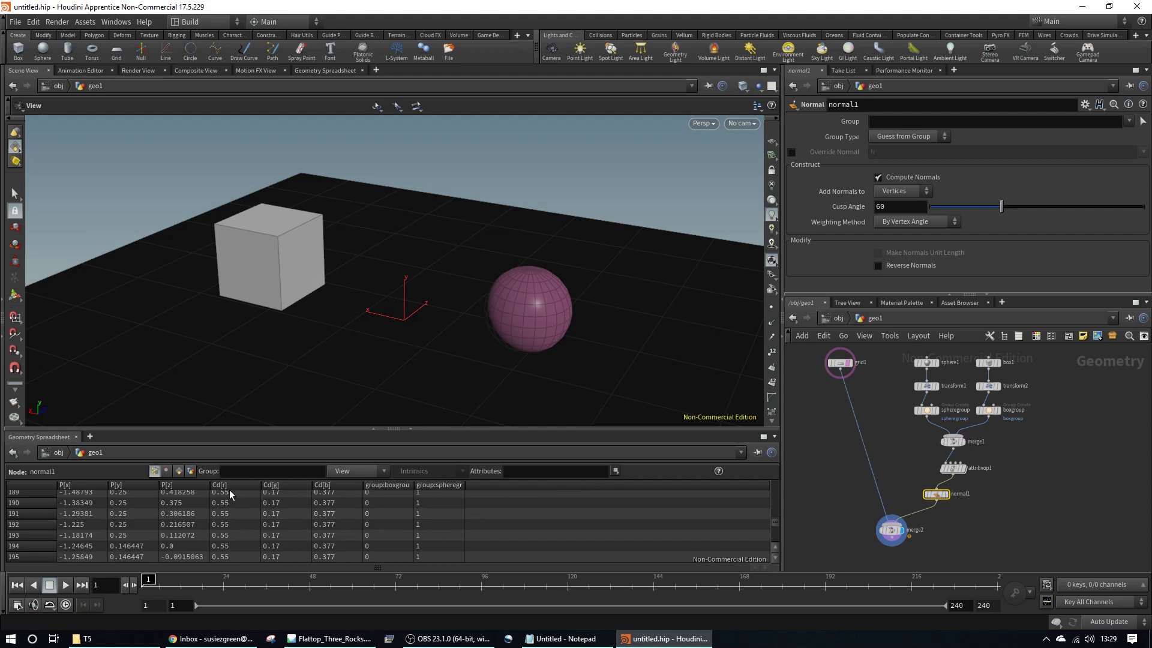
Step: Move grid1 lower, list merge2's vertex normals in the spreadsheet, and display normal spikes
{"action": "left_click", "coordinate": [169, 472]}
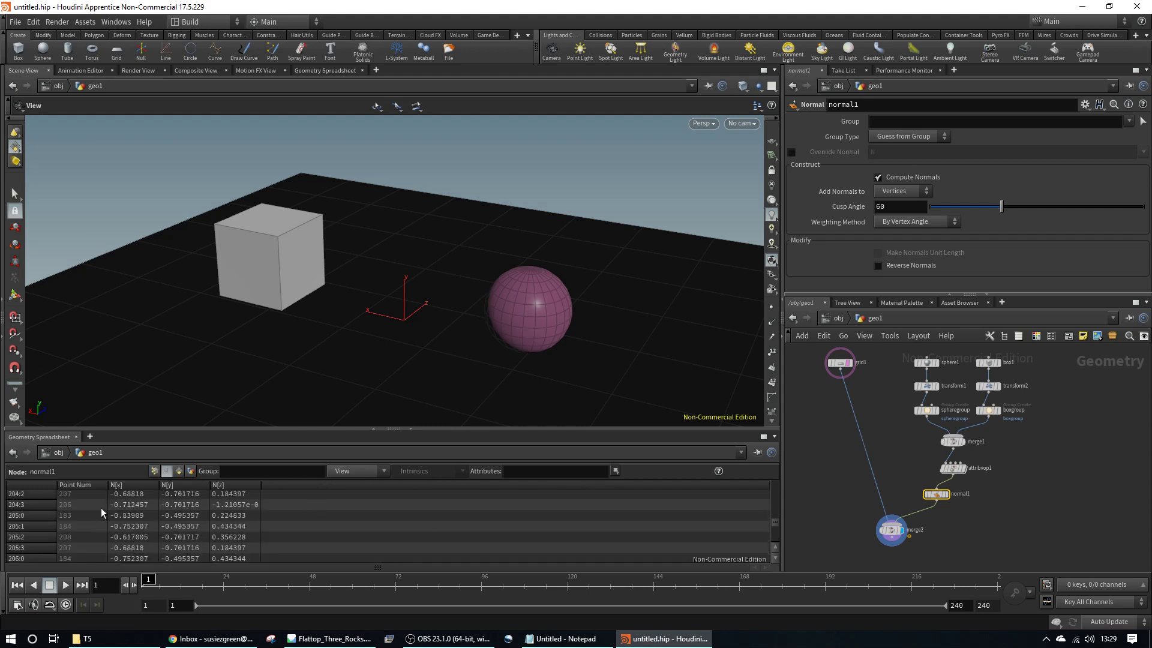
{"action": "scroll", "coordinate": [237, 504], "scroll_direction": "down", "scroll_amount": 3}
{"action": "scroll", "coordinate": [237, 505], "scroll_direction": "down", "scroll_amount": 2}
{"action": "scroll", "coordinate": [236, 505], "scroll_direction": "down", "scroll_amount": 3}
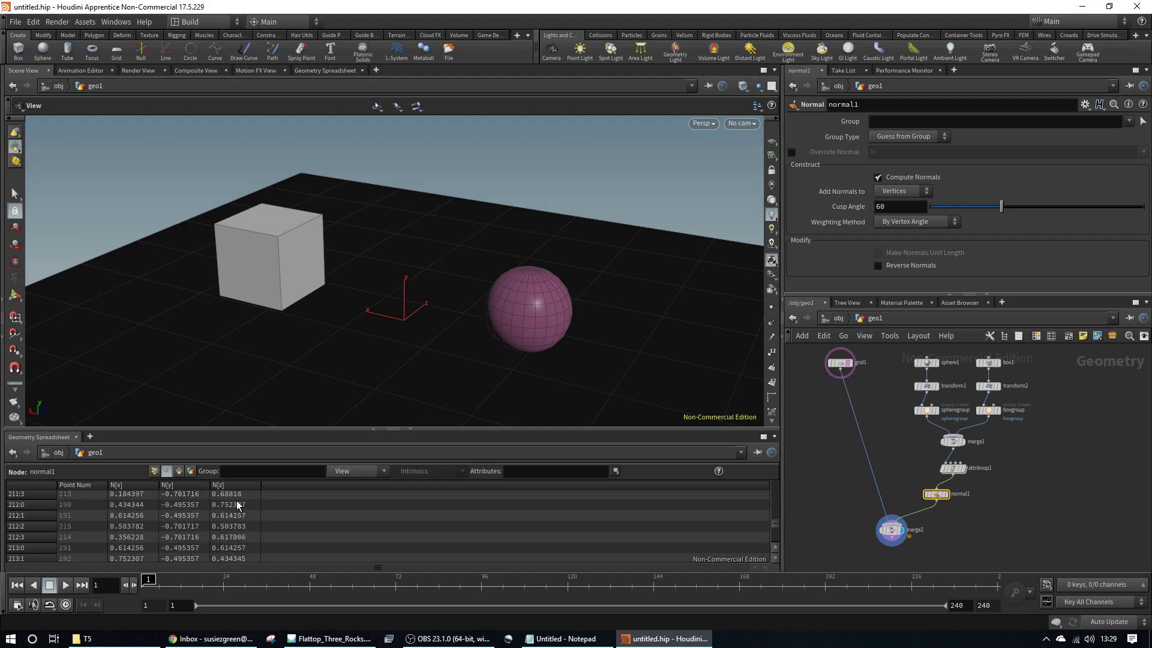
{"action": "scroll", "coordinate": [237, 505], "scroll_direction": "down", "scroll_amount": 2}
{"action": "scroll", "coordinate": [237, 505], "scroll_direction": "down", "scroll_amount": 2}
{"action": "scroll", "coordinate": [239, 517], "scroll_direction": "down", "scroll_amount": 2}
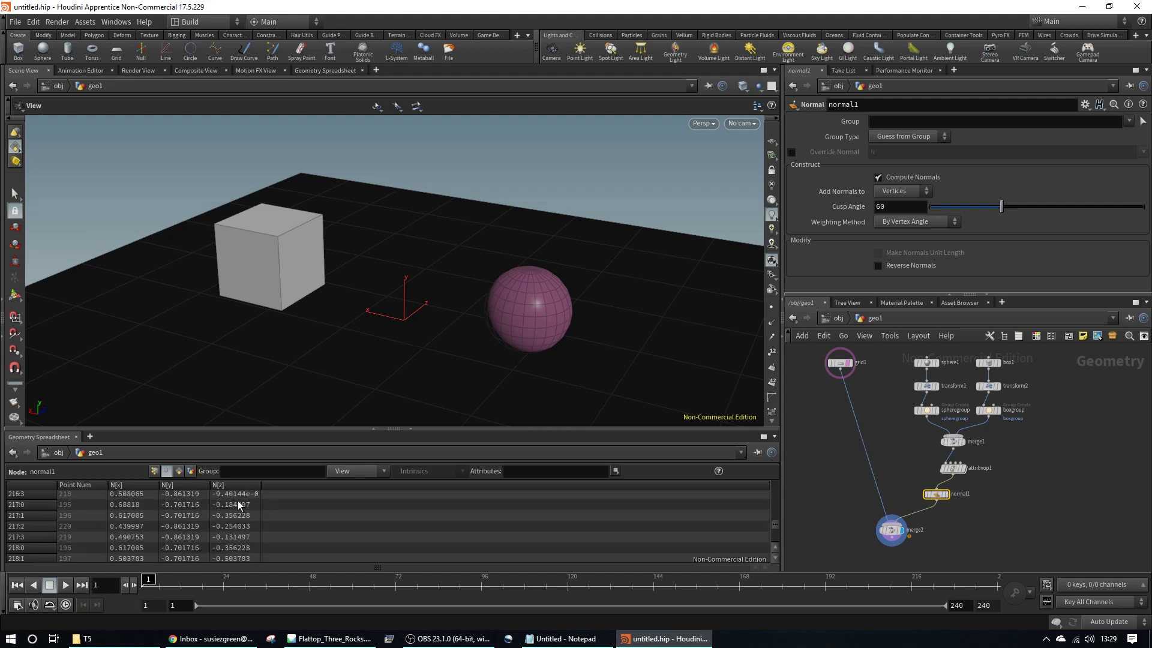
{"action": "left_click_drag", "start_coordinate": [307, 428], "coordinate": [307, 359]}
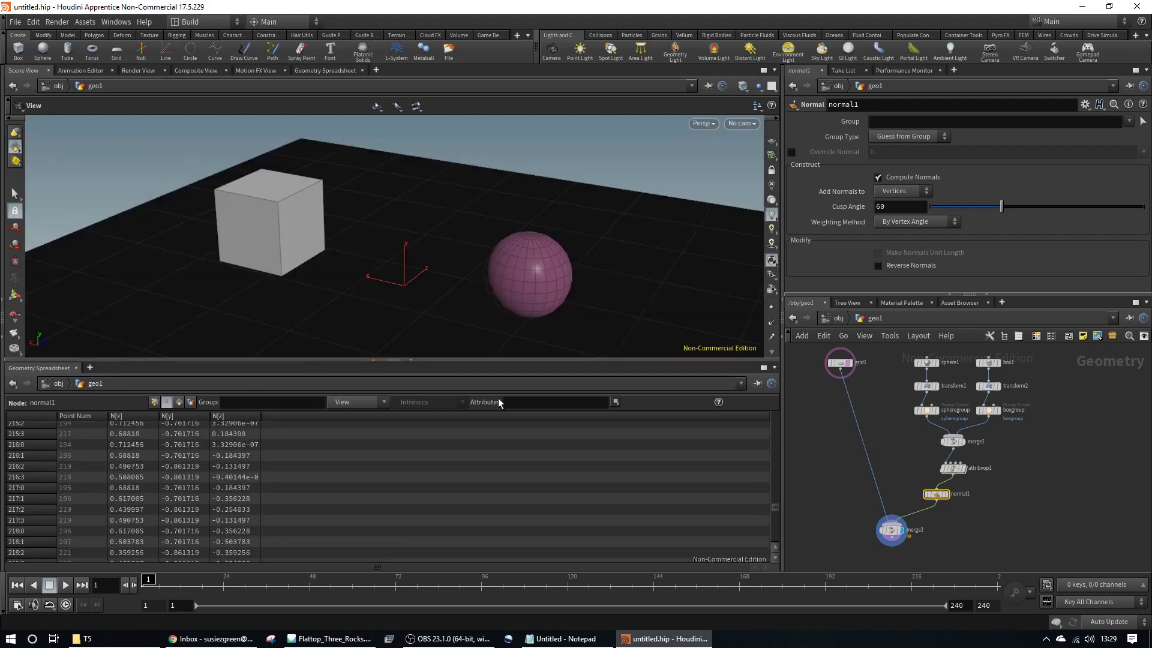
{"action": "mouse_move", "coordinate": [530, 266]}
{"action": "left_mouse_down"}
{"action": "mouse_move", "coordinate": [374, 257]}
{"action": "mouse_move", "coordinate": [594, 252]}
{"action": "left_mouse_up"}
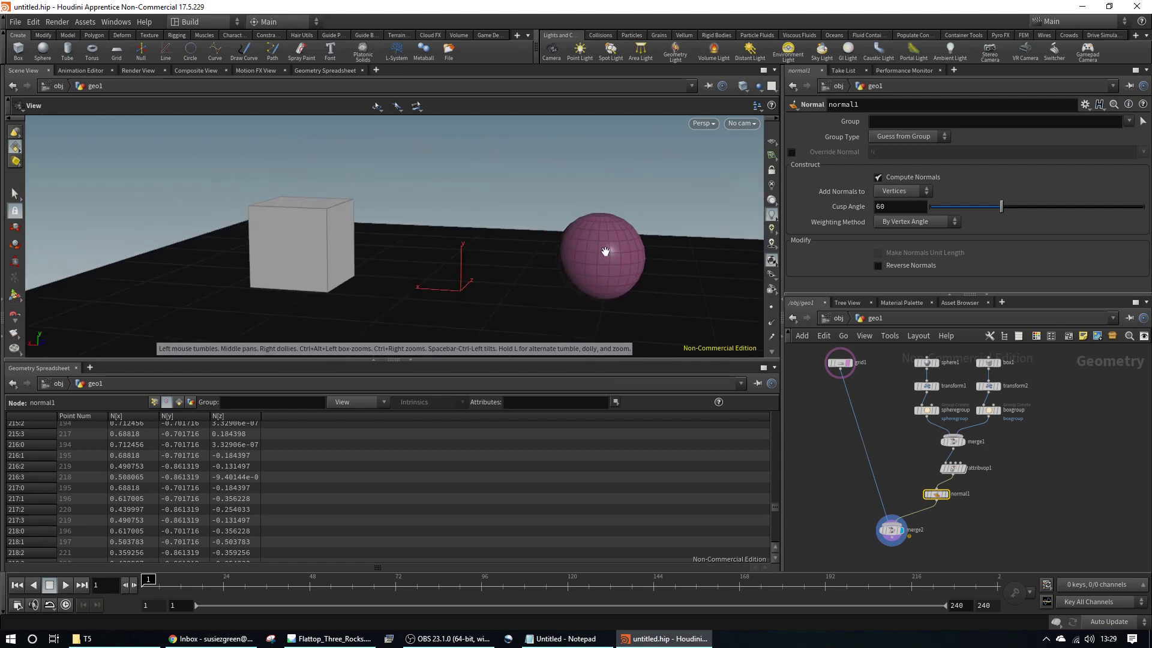
{"action": "scroll", "coordinate": [250, 515], "scroll_direction": "down", "scroll_amount": 2}
{"action": "scroll", "coordinate": [231, 489], "scroll_direction": "down", "scroll_amount": 2}
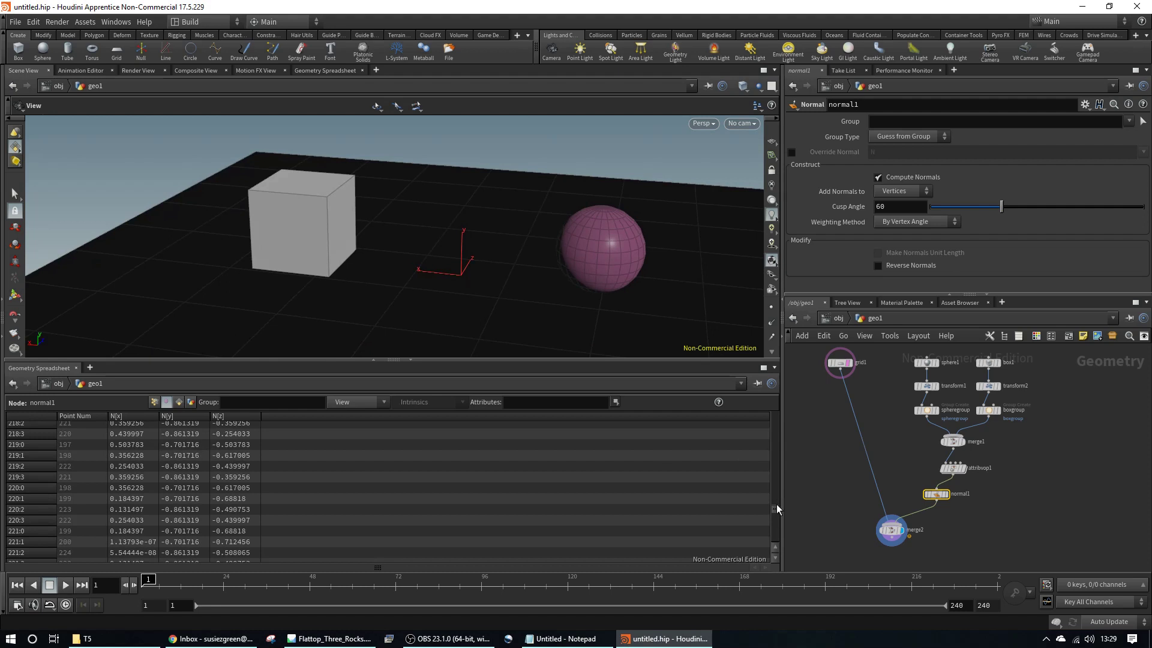
{"action": "left_click_drag", "start_coordinate": [776, 508], "coordinate": [781, 556]}
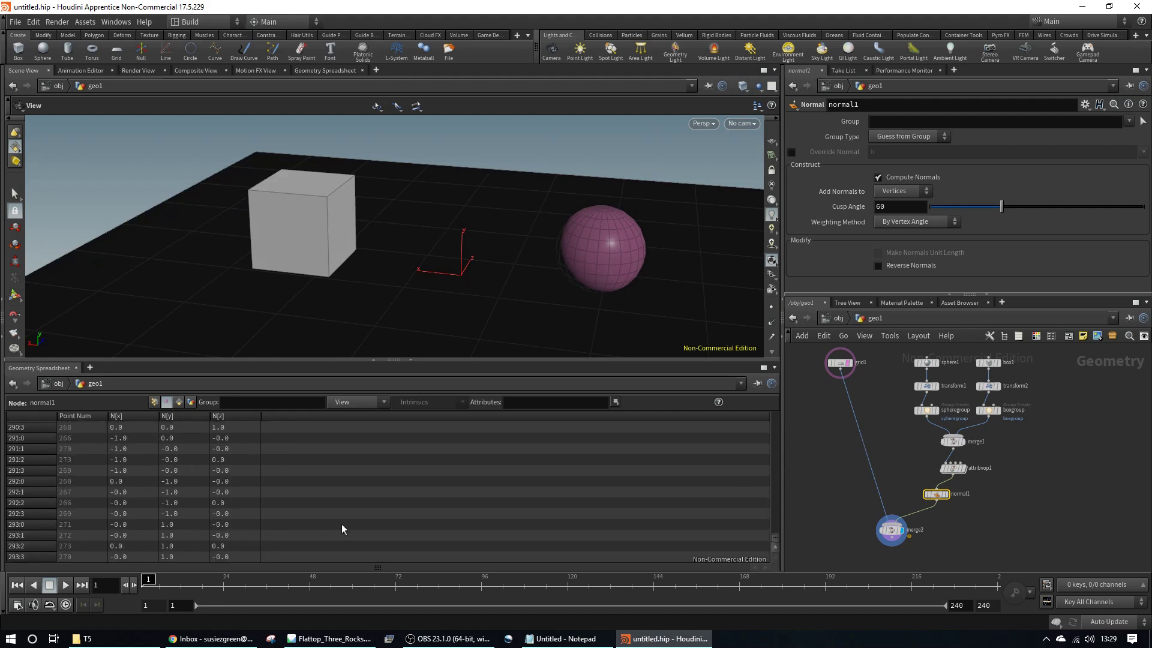
{"action": "left_click_drag", "start_coordinate": [839, 363], "coordinate": [837, 399]}
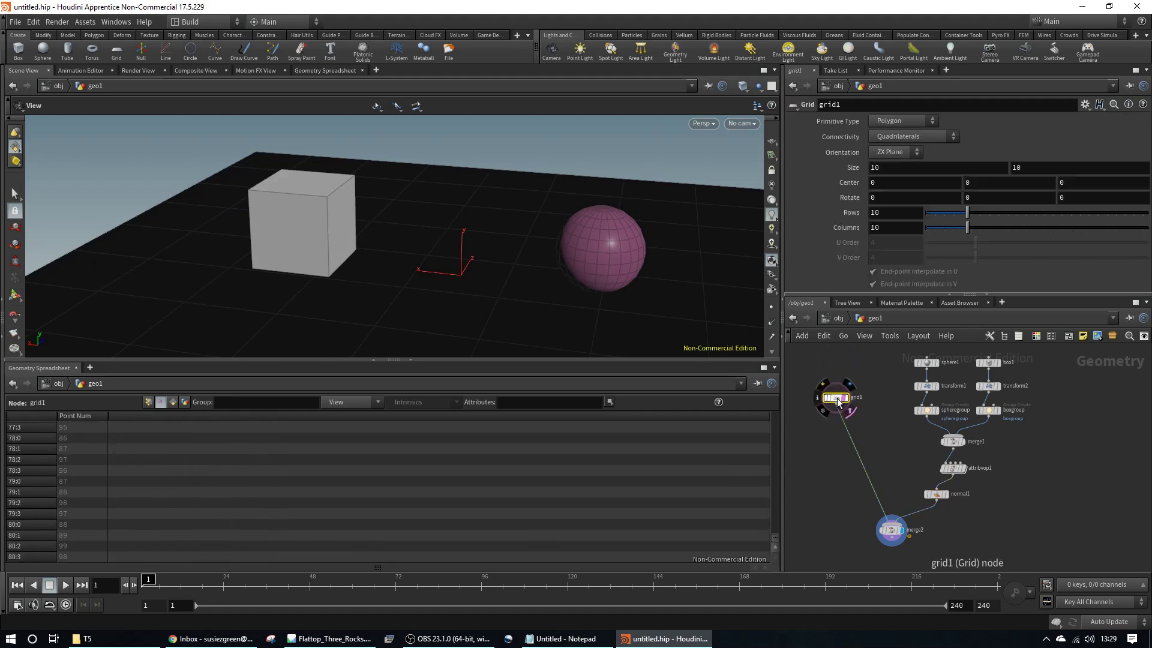
{"action": "left_click", "coordinate": [892, 531]}
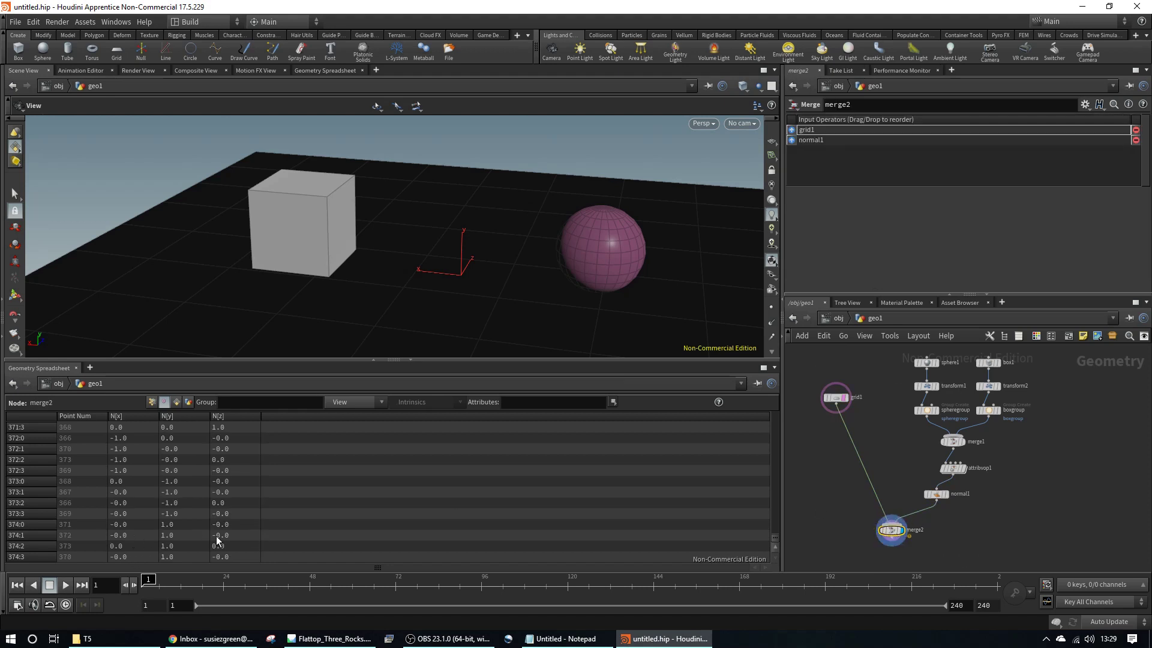
{"action": "scroll", "coordinate": [217, 541], "scroll_direction": "up", "scroll_amount": 1}
{"action": "scroll", "coordinate": [217, 541], "scroll_direction": "up", "scroll_amount": 1}
{"action": "scroll", "coordinate": [217, 541], "scroll_direction": "up", "scroll_amount": 2}
{"action": "scroll", "coordinate": [218, 540], "scroll_direction": "up", "scroll_amount": 1}
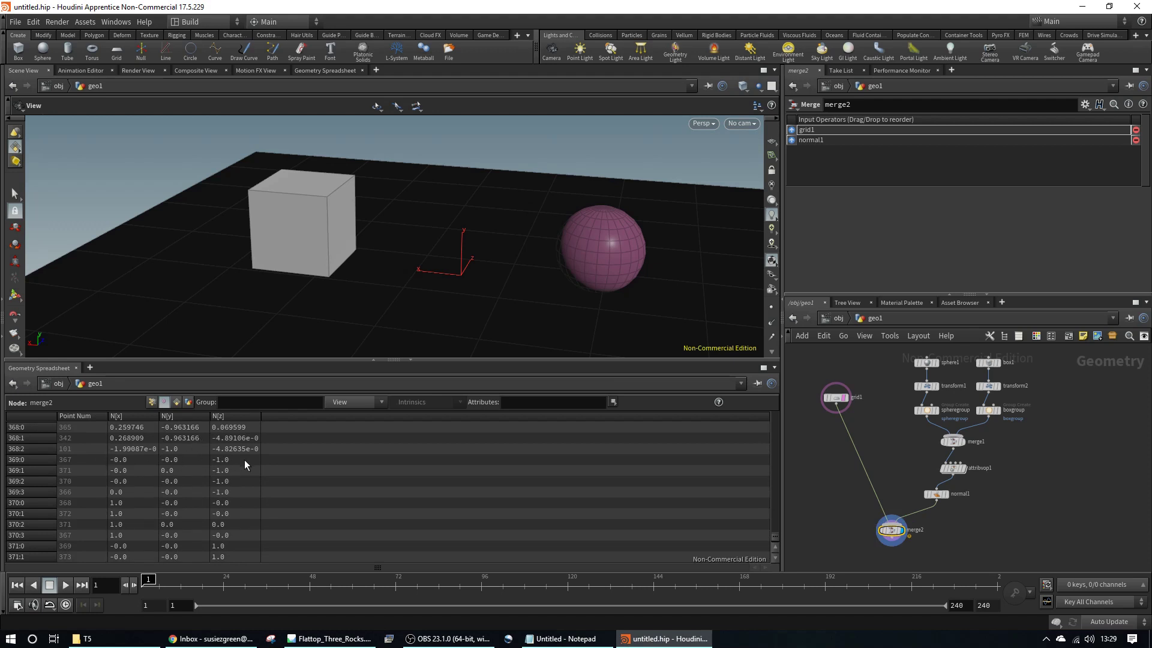
{"action": "scroll", "coordinate": [243, 460], "scroll_direction": "down", "scroll_amount": 1}
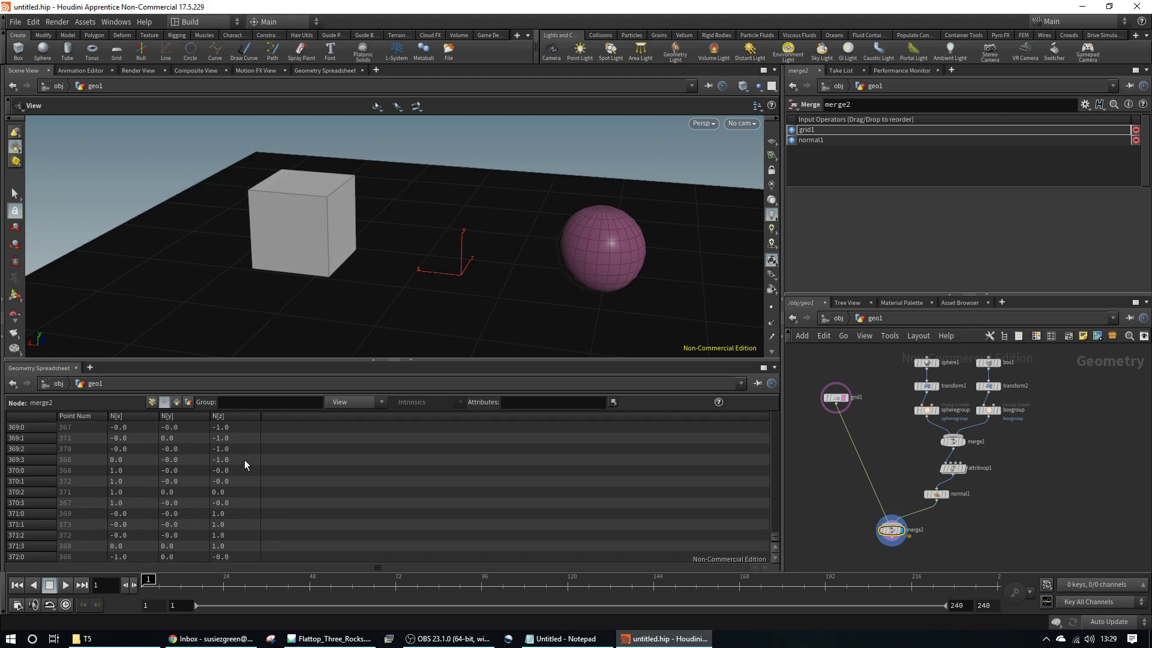
{"action": "left_click", "coordinate": [773, 324]}
Step: Orbit and reframe the 3D view around the cube, and make the viewport pane taller
{"action": "mouse_move", "coordinate": [699, 275]}
{"action": "left_mouse_down"}
{"action": "mouse_move", "coordinate": [453, 284]}
{"action": "mouse_move", "coordinate": [353, 309]}
{"action": "mouse_move", "coordinate": [355, 186]}
{"action": "mouse_move", "coordinate": [406, 162]}
{"action": "mouse_move", "coordinate": [376, 208]}
{"action": "mouse_move", "coordinate": [373, 266]}
{"action": "mouse_move", "coordinate": [405, 296]}
{"action": "left_mouse_up"}
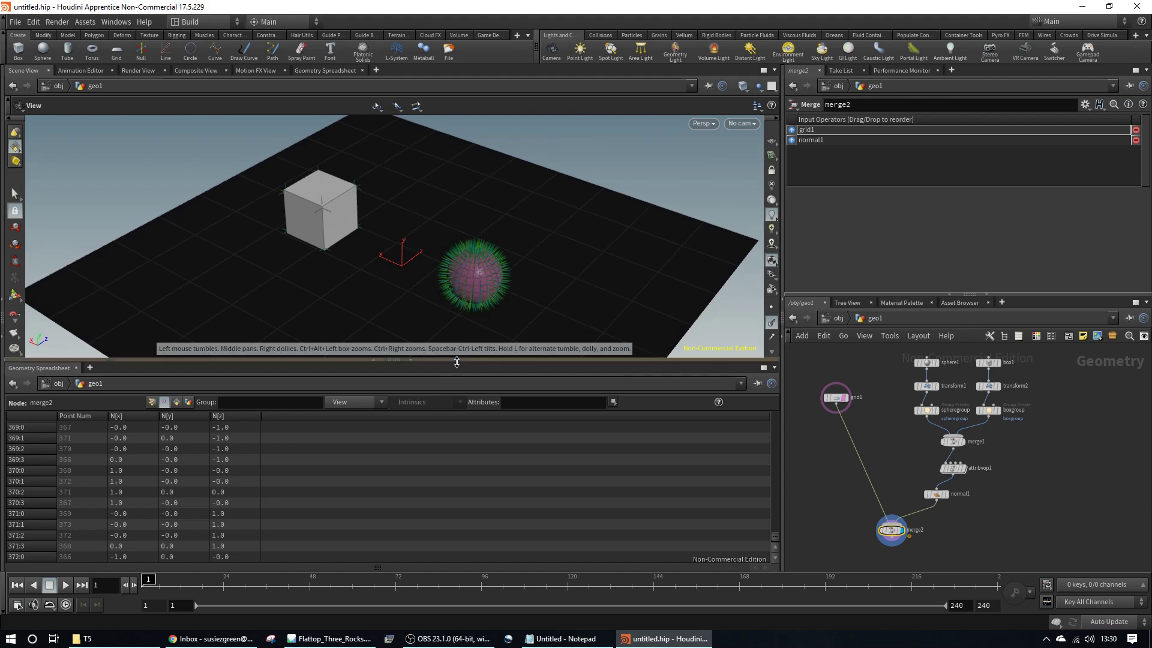
{"action": "mouse_move", "coordinate": [449, 358]}
{"action": "left_mouse_down"}
{"action": "mouse_move", "coordinate": [438, 429]}
{"action": "mouse_move", "coordinate": [439, 333]}
{"action": "mouse_move", "coordinate": [435, 429]}
{"action": "left_mouse_up"}
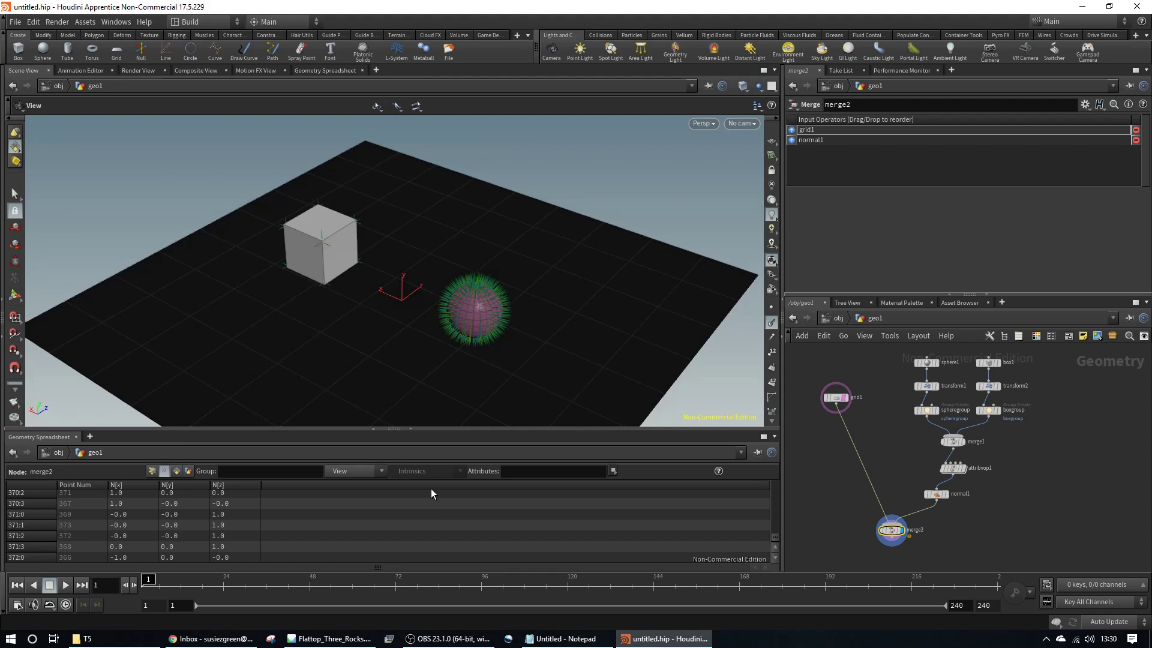
{"action": "scroll", "coordinate": [426, 357], "scroll_direction": "up", "scroll_amount": 3}
{"action": "scroll", "coordinate": [426, 357], "scroll_direction": "up", "scroll_amount": 5}
{"action": "scroll", "coordinate": [427, 355], "scroll_direction": "up", "scroll_amount": 2}
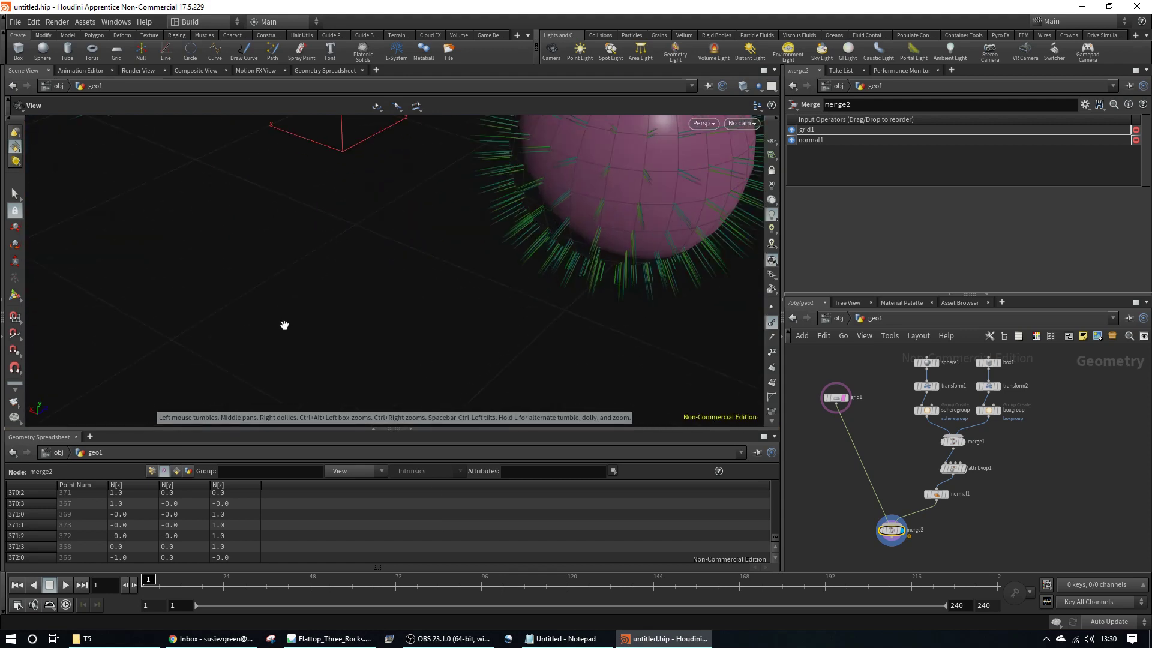
{"action": "mouse_move", "coordinate": [284, 325]}
{"action": "left_mouse_down"}
{"action": "mouse_move", "coordinate": [563, 270]}
{"action": "mouse_move", "coordinate": [427, 282]}
{"action": "mouse_move", "coordinate": [538, 334]}
{"action": "mouse_move", "coordinate": [427, 285]}
{"action": "mouse_move", "coordinate": [384, 321]}
{"action": "mouse_move", "coordinate": [394, 285]}
{"action": "mouse_move", "coordinate": [360, 282]}
{"action": "mouse_move", "coordinate": [412, 279]}
{"action": "mouse_move", "coordinate": [414, 309]}
{"action": "mouse_move", "coordinate": [371, 334]}
{"action": "left_mouse_up"}
{"action": "scroll", "coordinate": [423, 282], "scroll_direction": "up", "scroll_amount": 2}
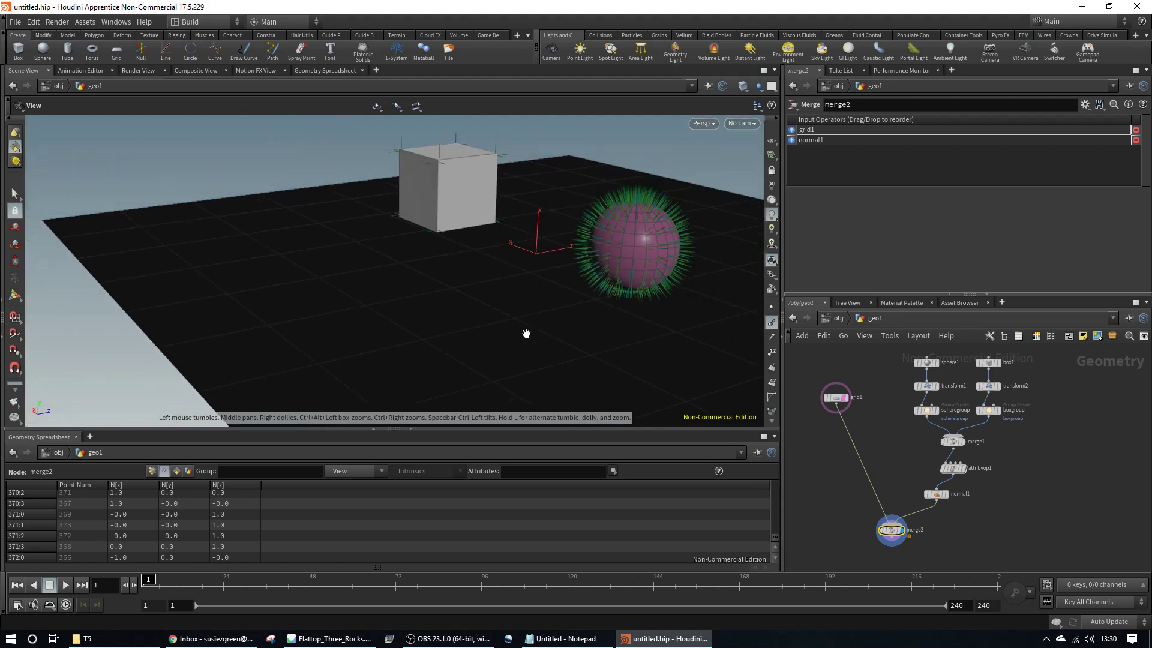
{"action": "left_click_drag", "start_coordinate": [527, 333], "coordinate": [406, 330]}
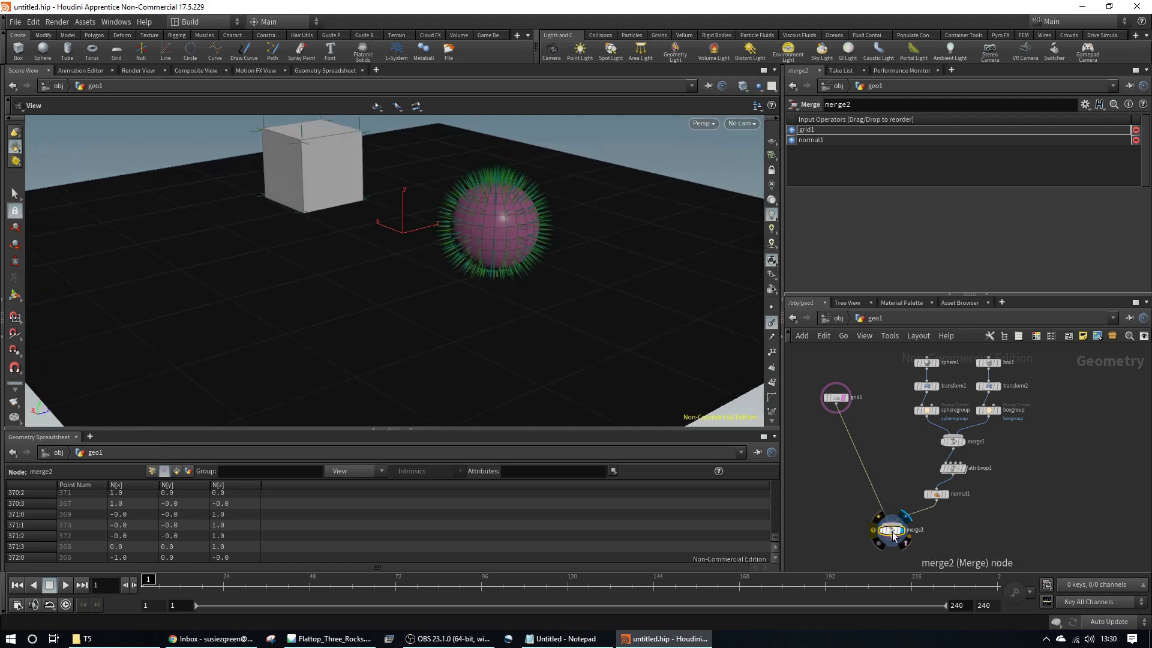
Step: Move merge2 further down and nudge normal1 right, leaving normal1 selected
{"action": "left_click_drag", "start_coordinate": [893, 532], "coordinate": [881, 546]}
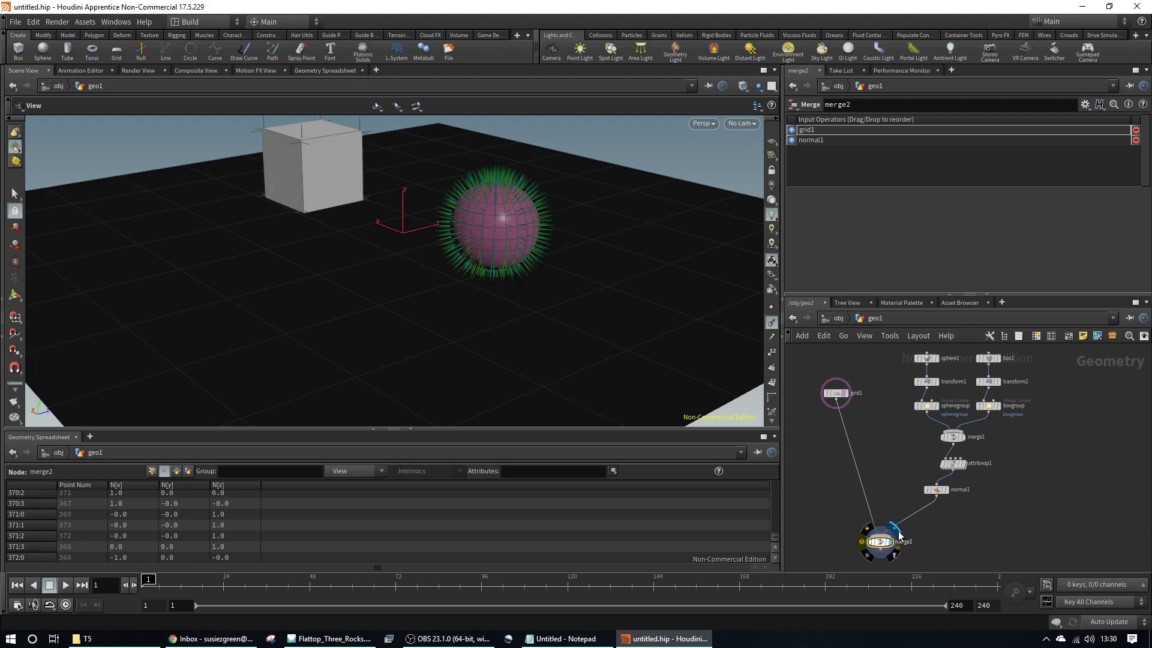
{"action": "left_click_drag", "start_coordinate": [938, 490], "coordinate": [953, 486]}
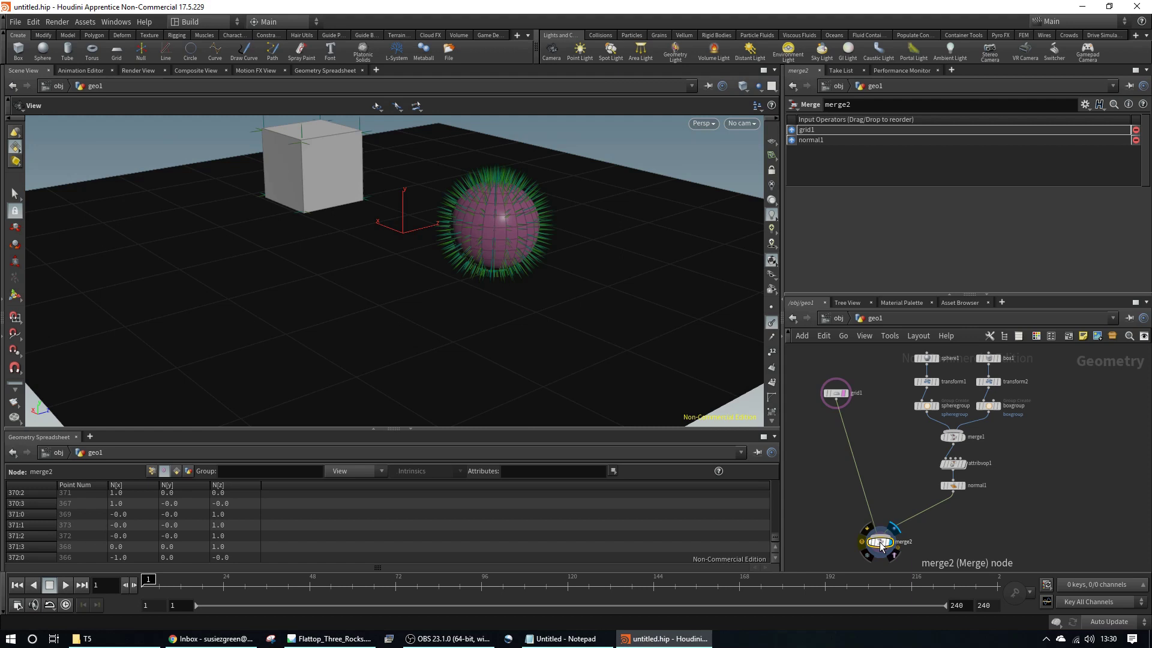
{"action": "left_click", "coordinate": [953, 486]}
Step: Duplicate normal1 as normal2 and insert it between grid1 and merge2
{"action": "key", "text": "ctrl+c"}
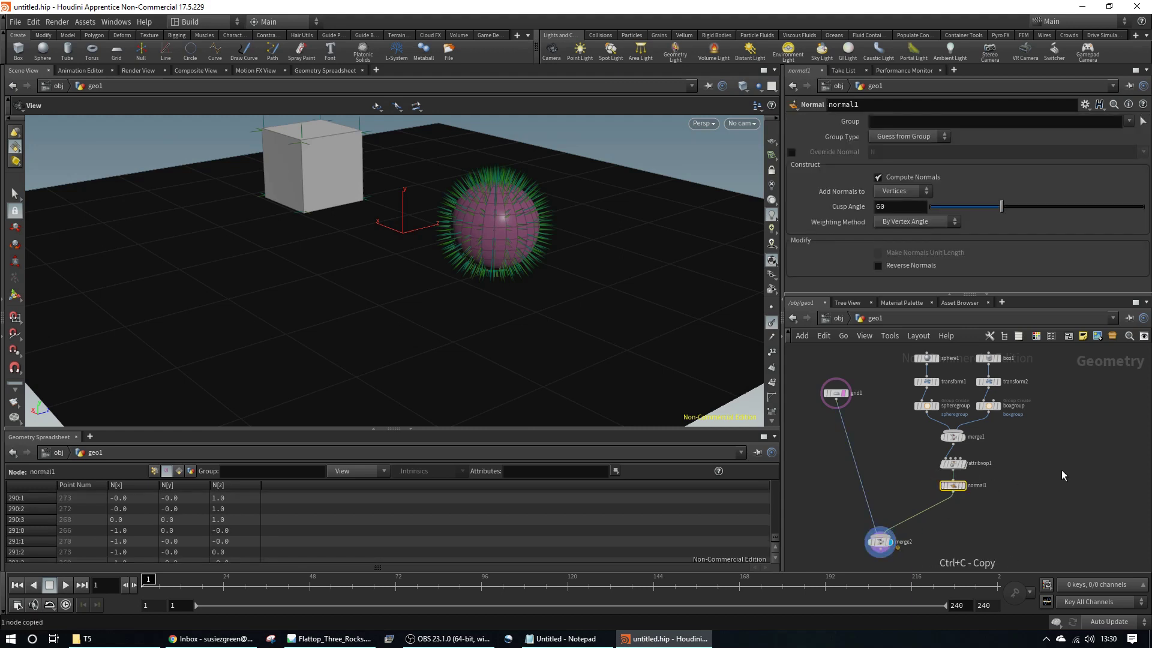
{"action": "key", "text": "ctrl+v"}
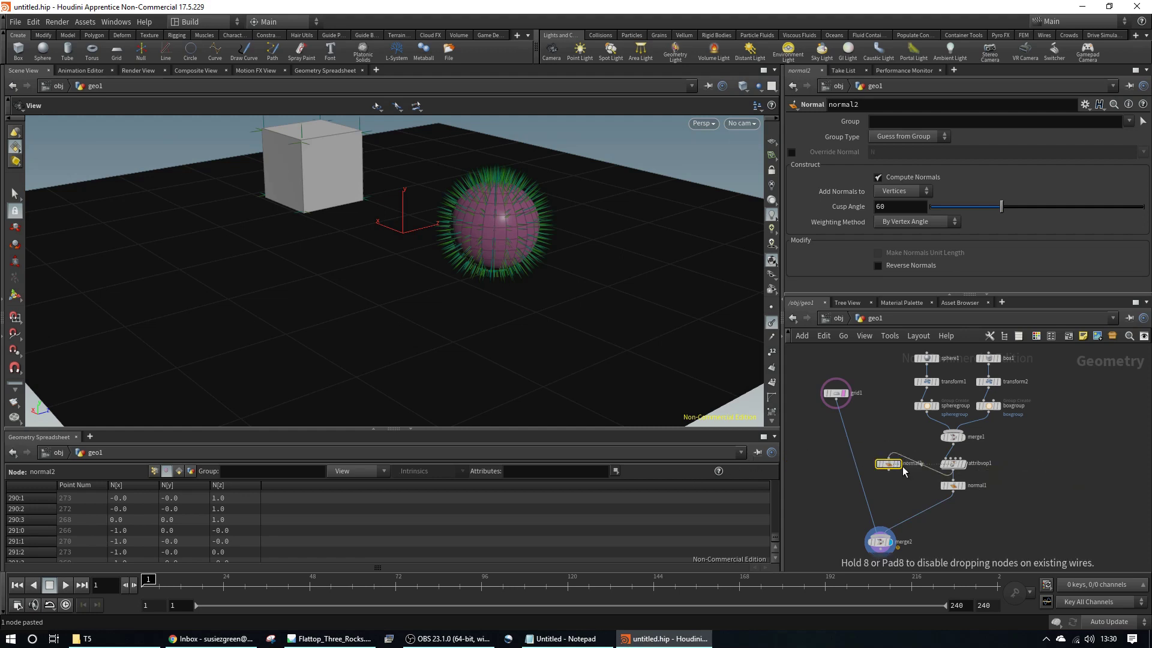
{"action": "left_click", "coordinate": [857, 464]}
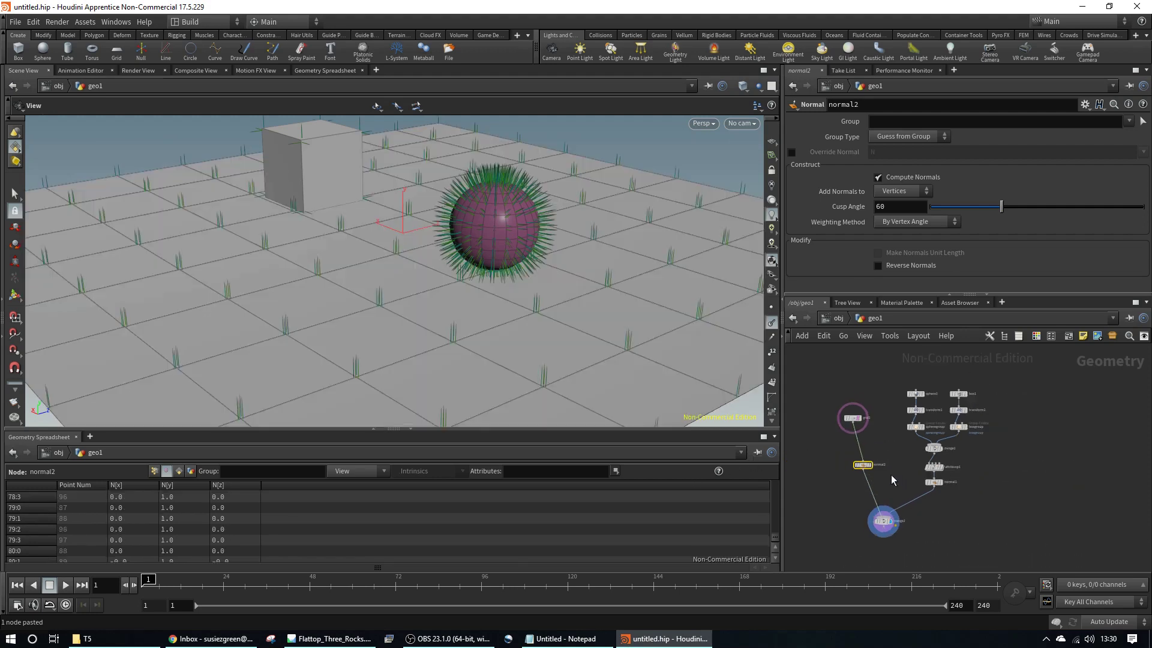
{"action": "scroll", "coordinate": [889, 531], "scroll_direction": "down", "scroll_amount": 3}
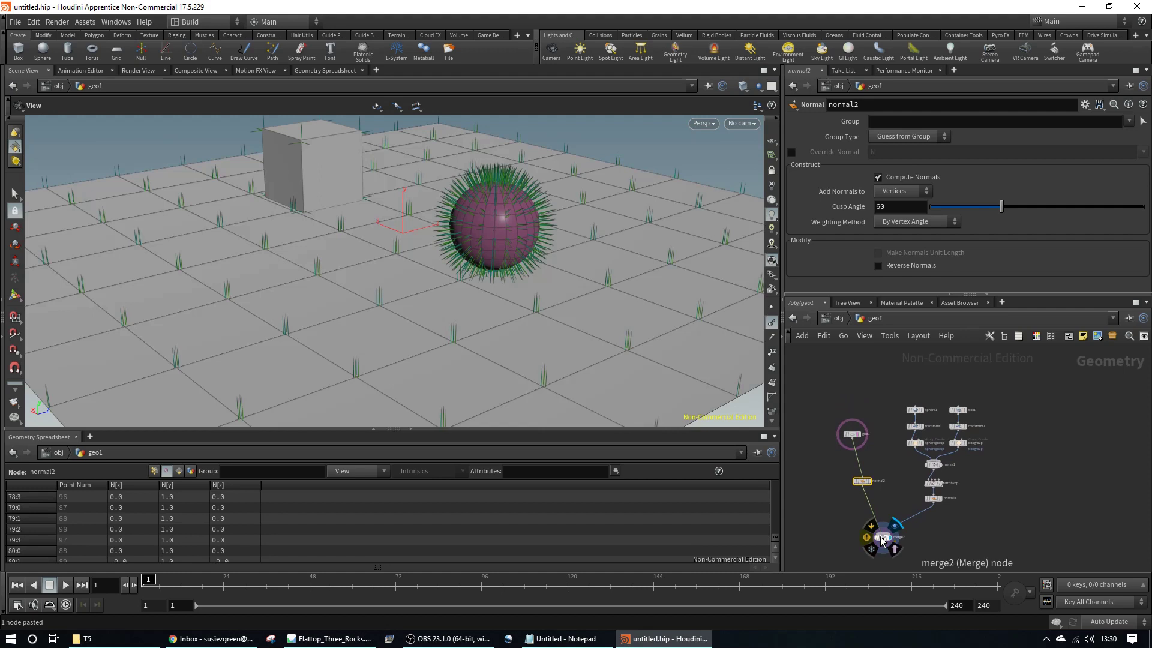
Step: Reposition merge2, reframe the node network, and go up to object level
{"action": "left_click_drag", "start_coordinate": [886, 538], "coordinate": [905, 527]}
{"action": "left_click", "coordinate": [906, 525]}
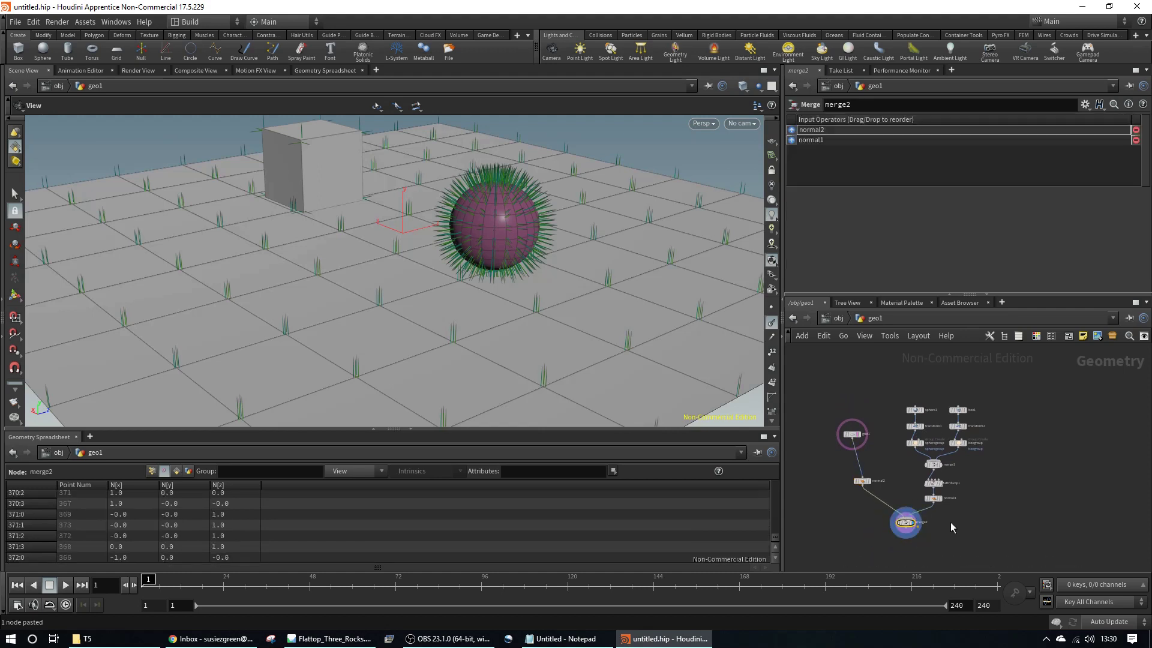
{"action": "key", "text": "h"}
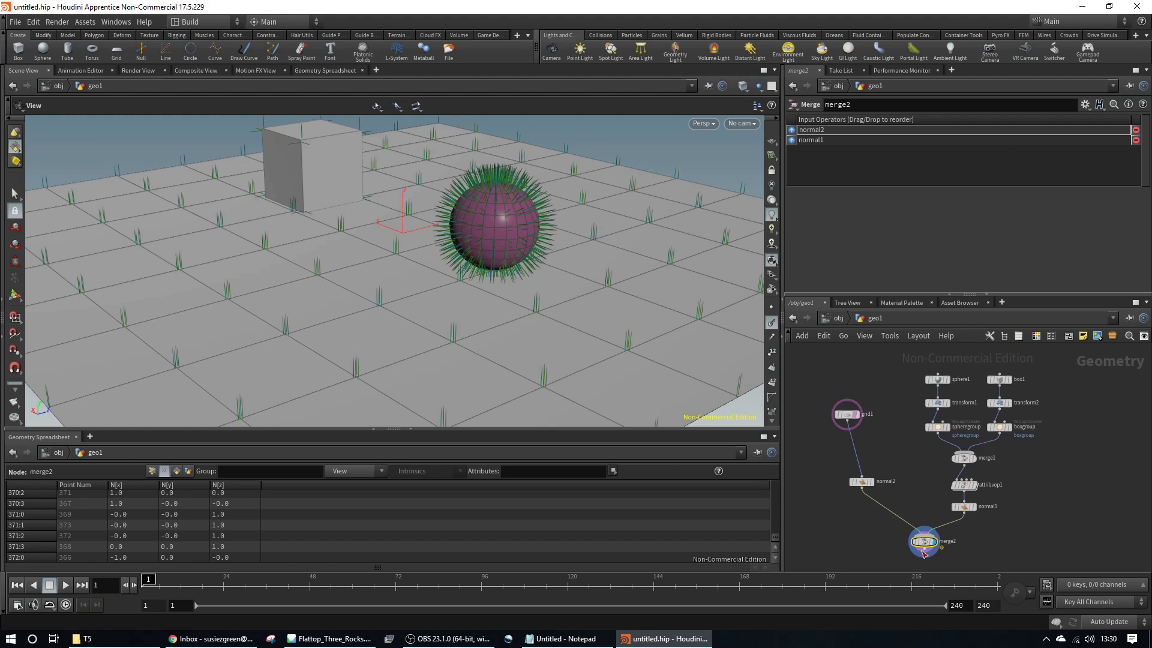
{"action": "left_click_drag", "start_coordinate": [924, 540], "coordinate": [914, 550]}
{"action": "key", "text": "h"}
{"action": "middle_click_drag", "start_coordinate": [1038, 539], "coordinate": [1010, 523]}
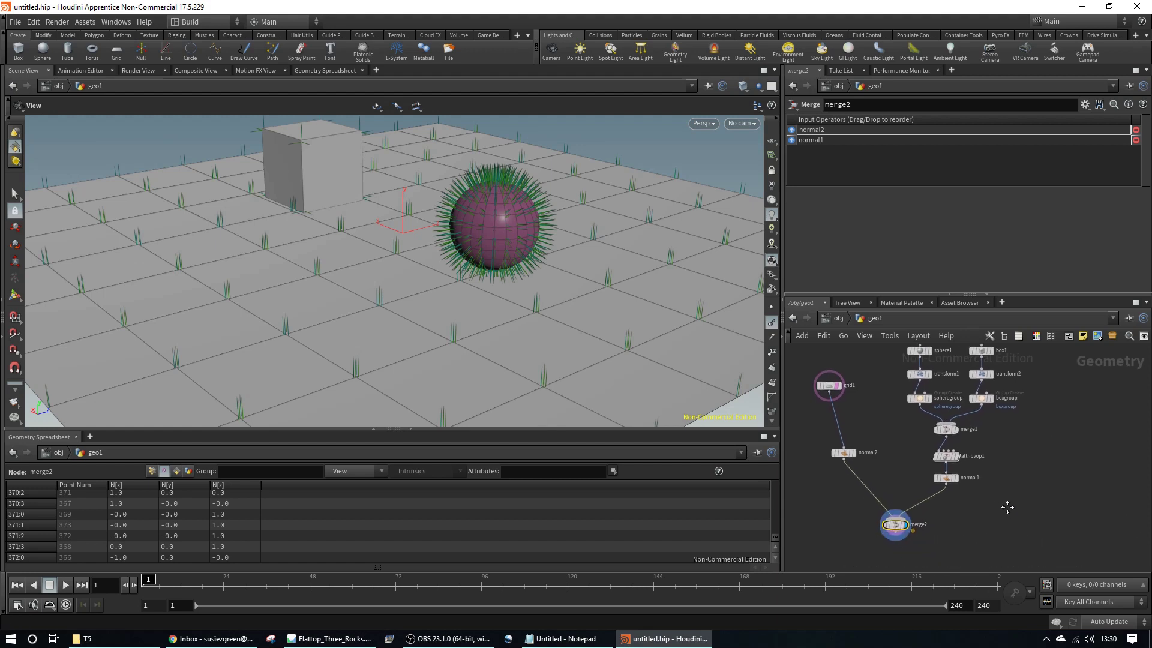
{"action": "left_click", "coordinate": [838, 318]}
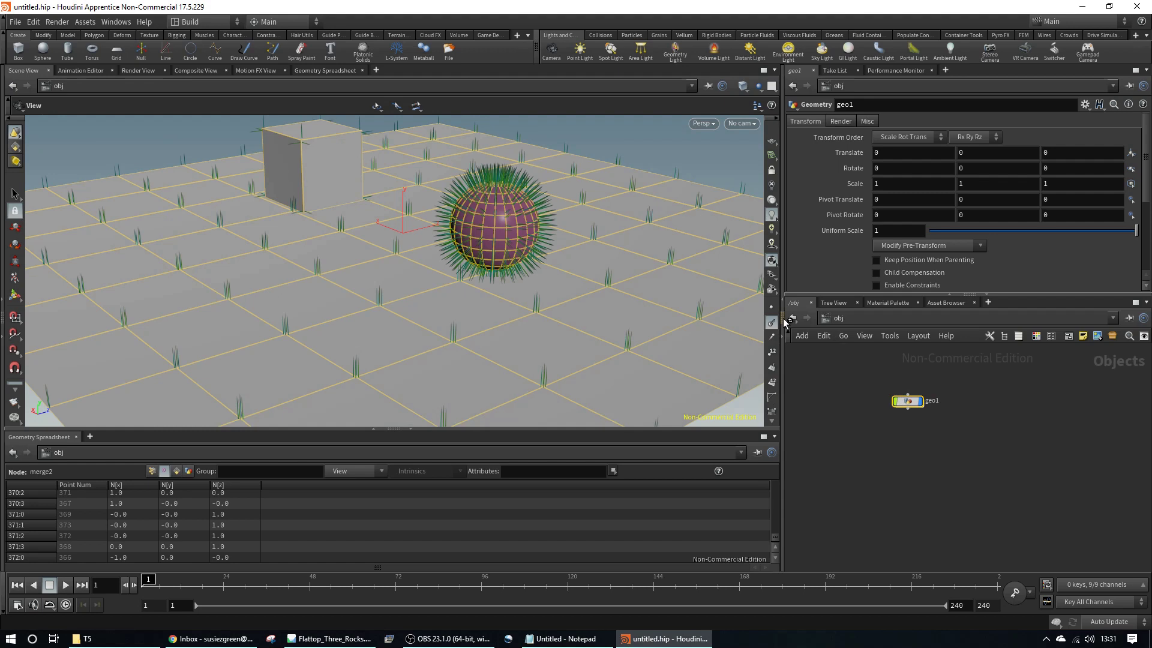
{"action": "scroll", "coordinate": [603, 337], "scroll_direction": "down", "scroll_amount": 3}
{"action": "scroll", "coordinate": [612, 334], "scroll_direction": "down", "scroll_amount": 2}
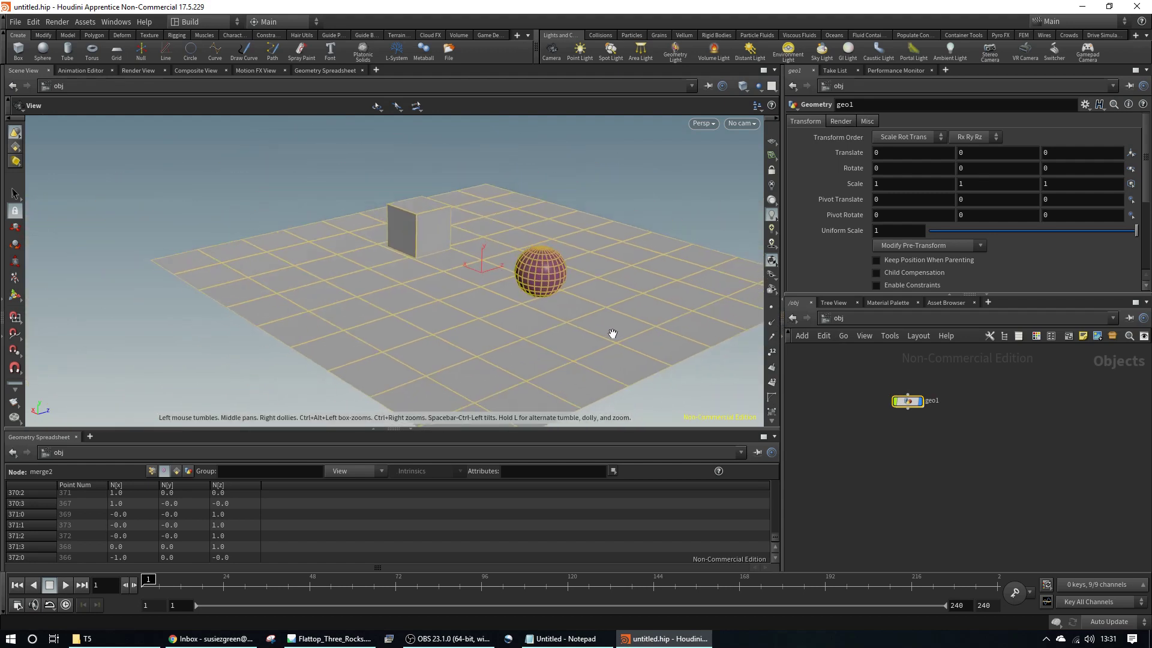
Step: Orbit the scene, re-enter geo1, and nudge merge2 while panning it into view
{"action": "mouse_move", "coordinate": [628, 304]}
{"action": "left_mouse_down"}
{"action": "mouse_move", "coordinate": [435, 314]}
{"action": "mouse_move", "coordinate": [702, 315]}
{"action": "left_mouse_up"}
{"action": "double_click", "coordinate": [906, 401]}
{"action": "left_click", "coordinate": [898, 542]}
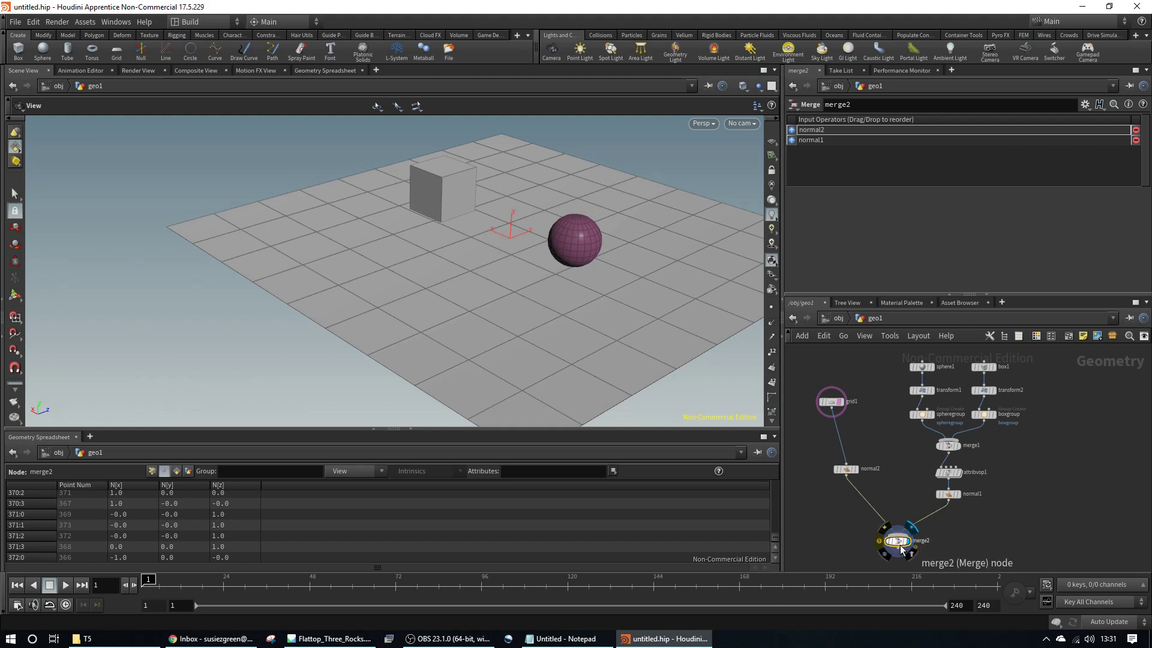
{"action": "left_click_drag", "start_coordinate": [900, 544], "coordinate": [896, 551]}
{"action": "middle_click_drag", "start_coordinate": [864, 512], "coordinate": [859, 546]}
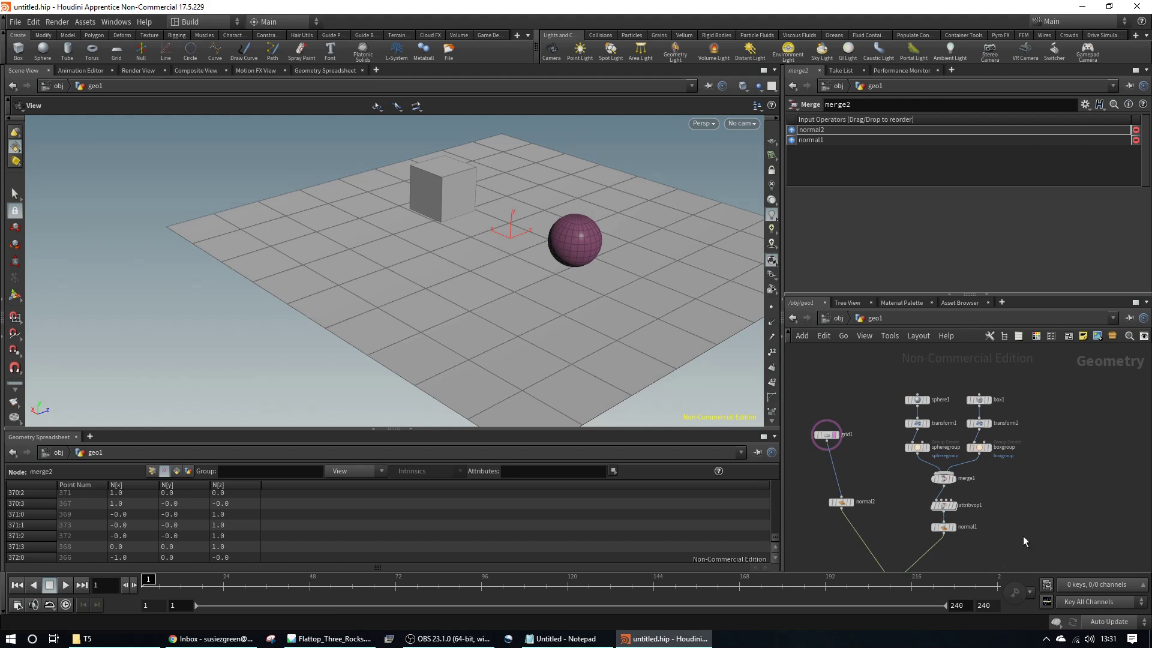
{"action": "mouse_move", "coordinate": [1023, 535]}
{"action": "middle_mouse_down"}
{"action": "mouse_move", "coordinate": [1028, 494]}
{"action": "mouse_move", "coordinate": [989, 484]}
{"action": "middle_mouse_up"}
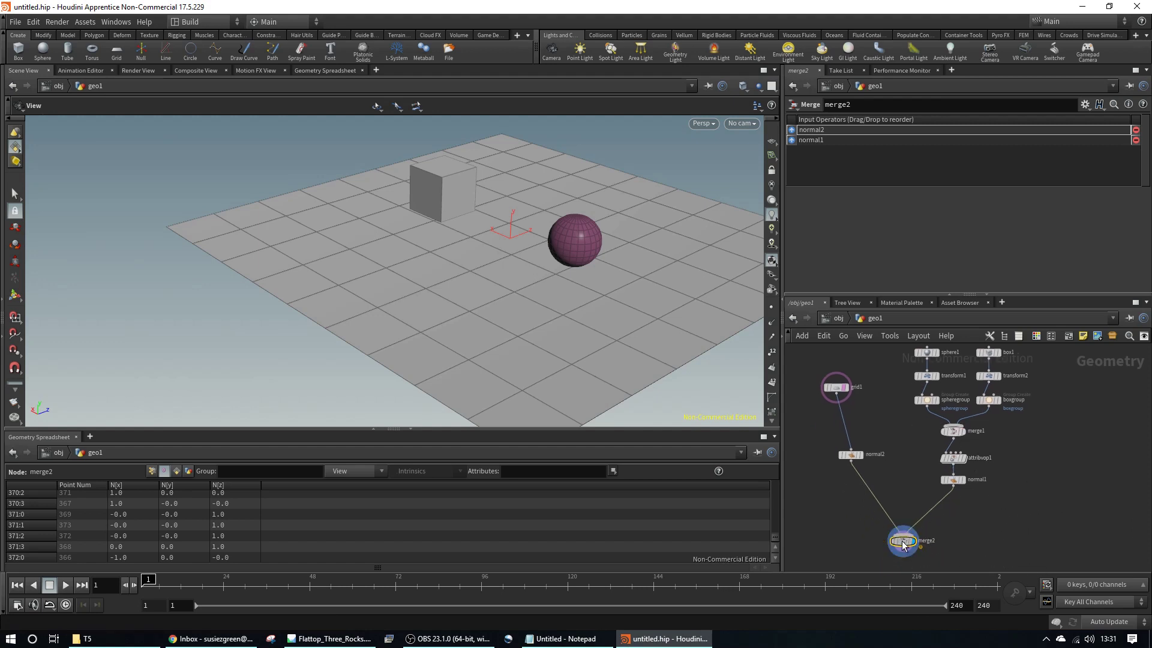
Step: Return to object level, shift the network view, and dive back into geo1
{"action": "left_click", "coordinate": [838, 322]}
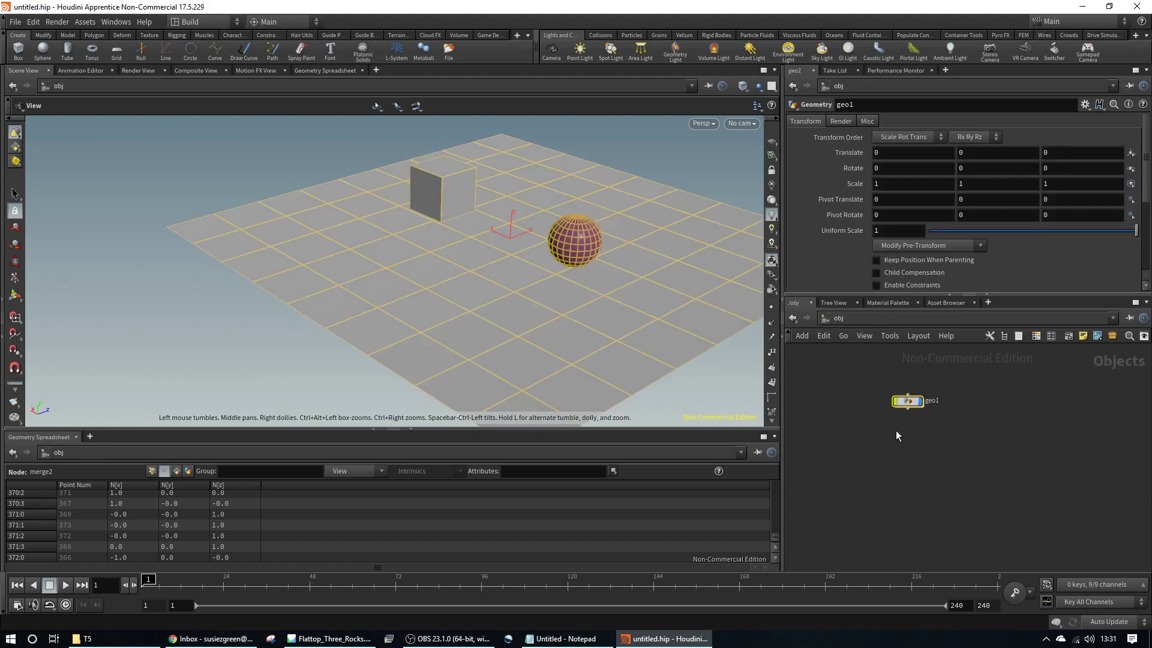
{"action": "middle_click_drag", "start_coordinate": [940, 420], "coordinate": [971, 466]}
{"action": "double_click", "coordinate": [940, 445]}
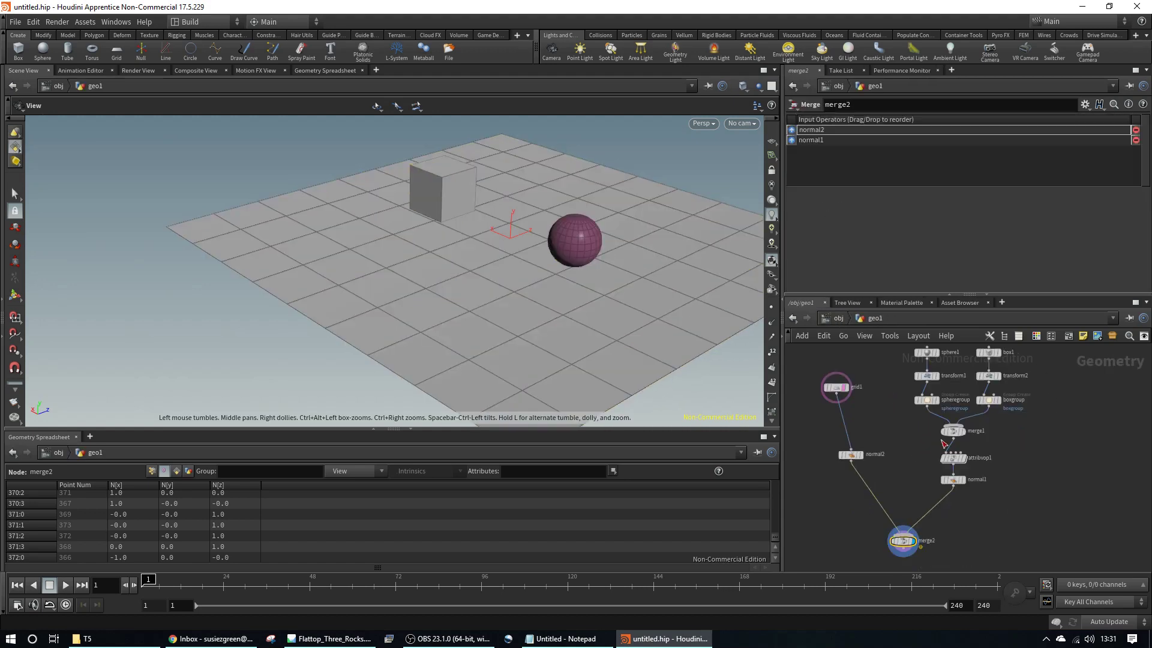
{"action": "scroll", "coordinate": [980, 540], "scroll_direction": "down", "scroll_amount": 1}
{"action": "scroll", "coordinate": [998, 529], "scroll_direction": "down", "scroll_amount": 2}
{"action": "scroll", "coordinate": [998, 529], "scroll_direction": "down", "scroll_amount": 1}
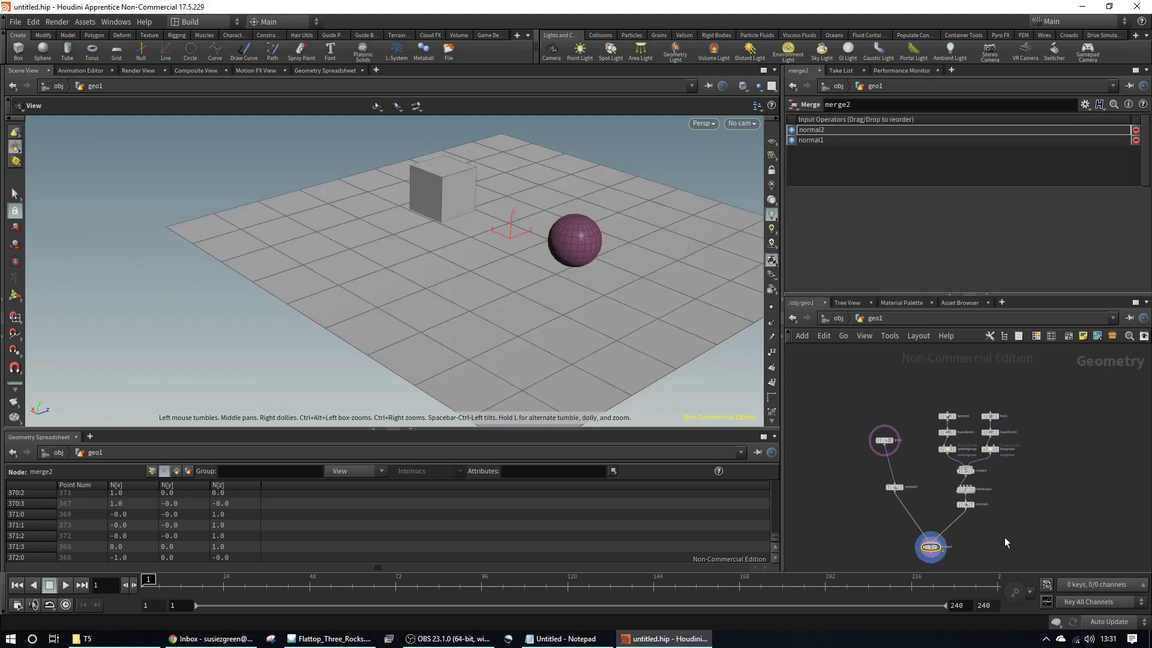